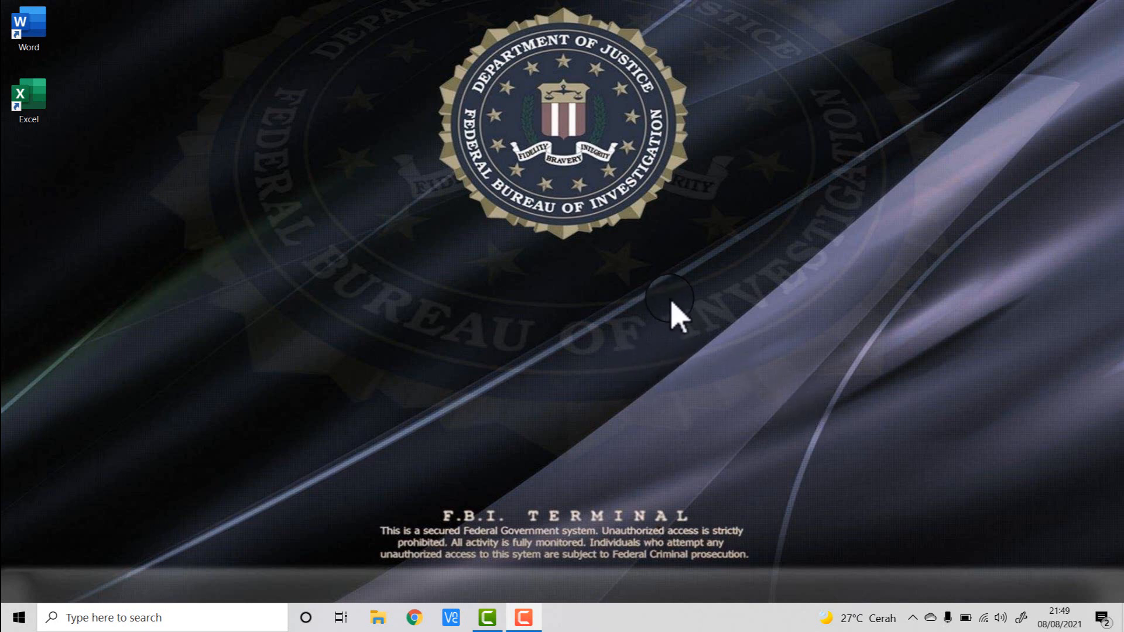
- Open Excel from the desktop shortcut and close it again
left_click(44, 100)
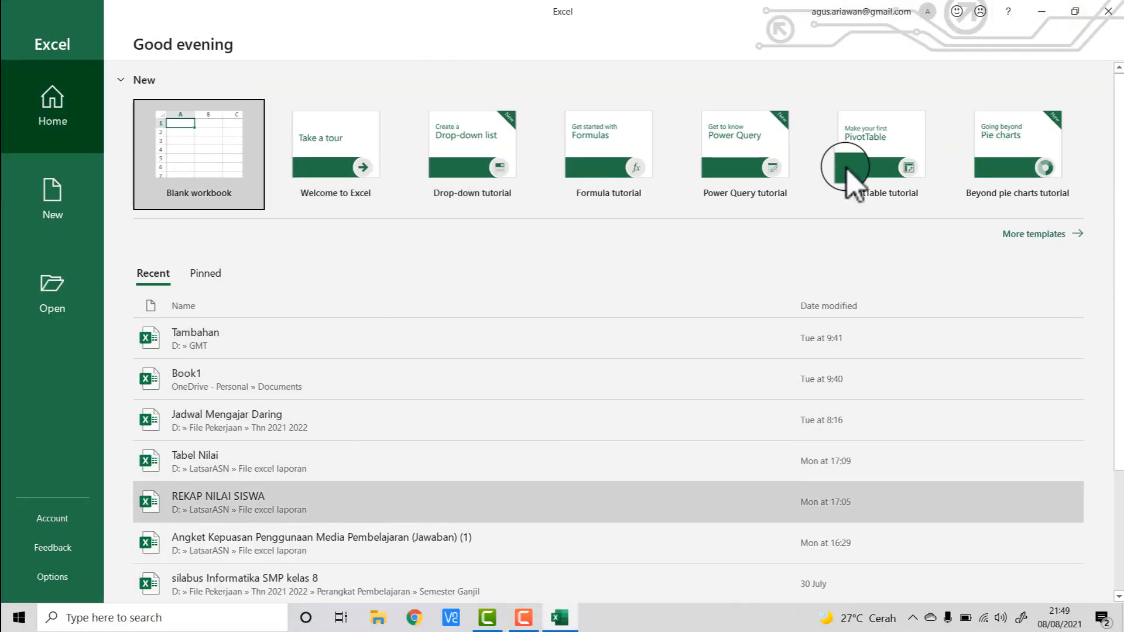
left_click(1108, 13)
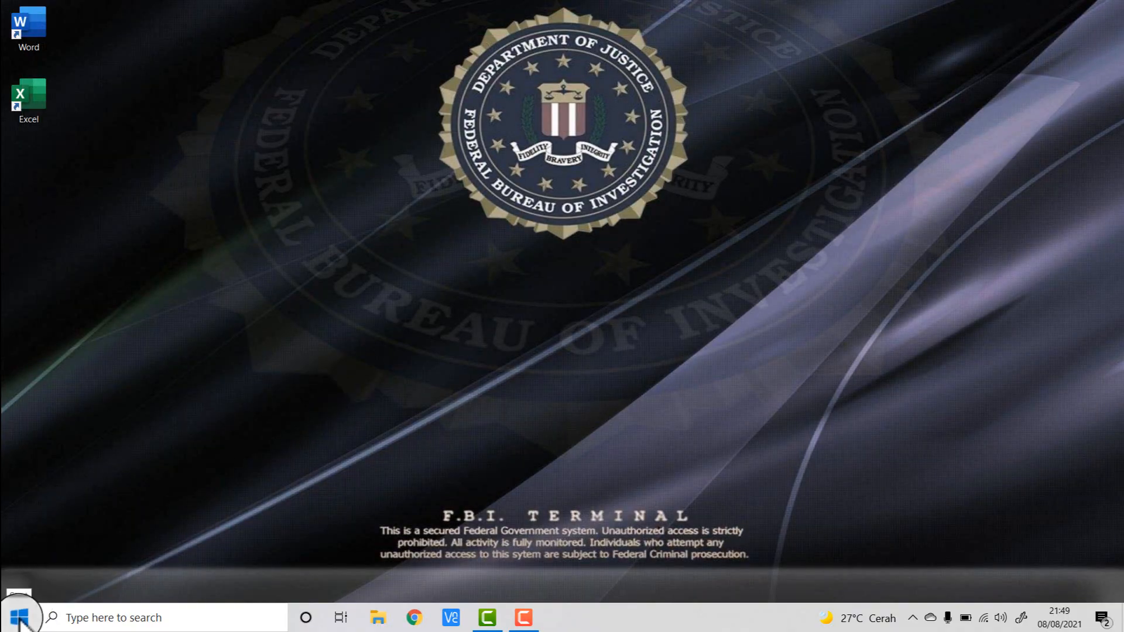
- Launch Excel from the Start menu's app list and create a blank workbook
left_click(19, 619)
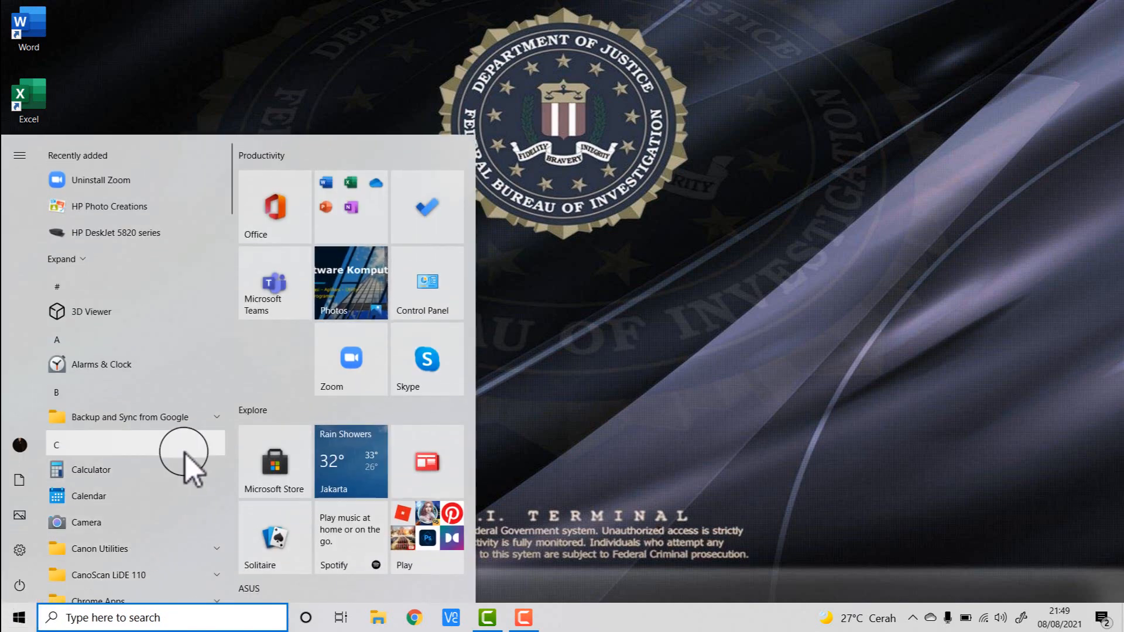
scroll(185, 455, "down", 6)
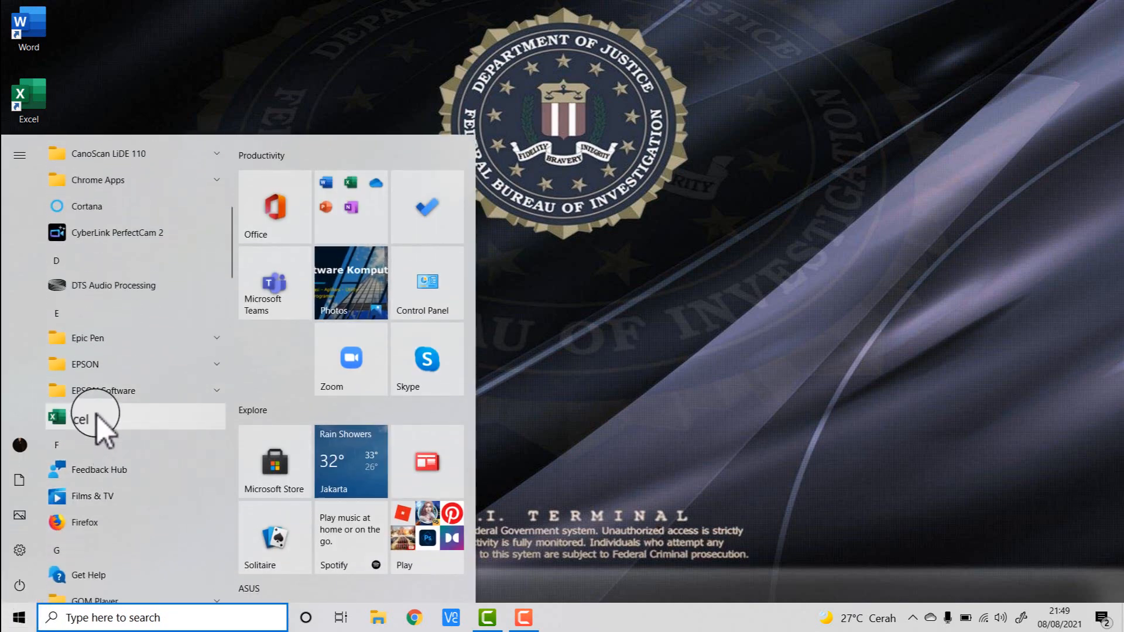
left_click(100, 419)
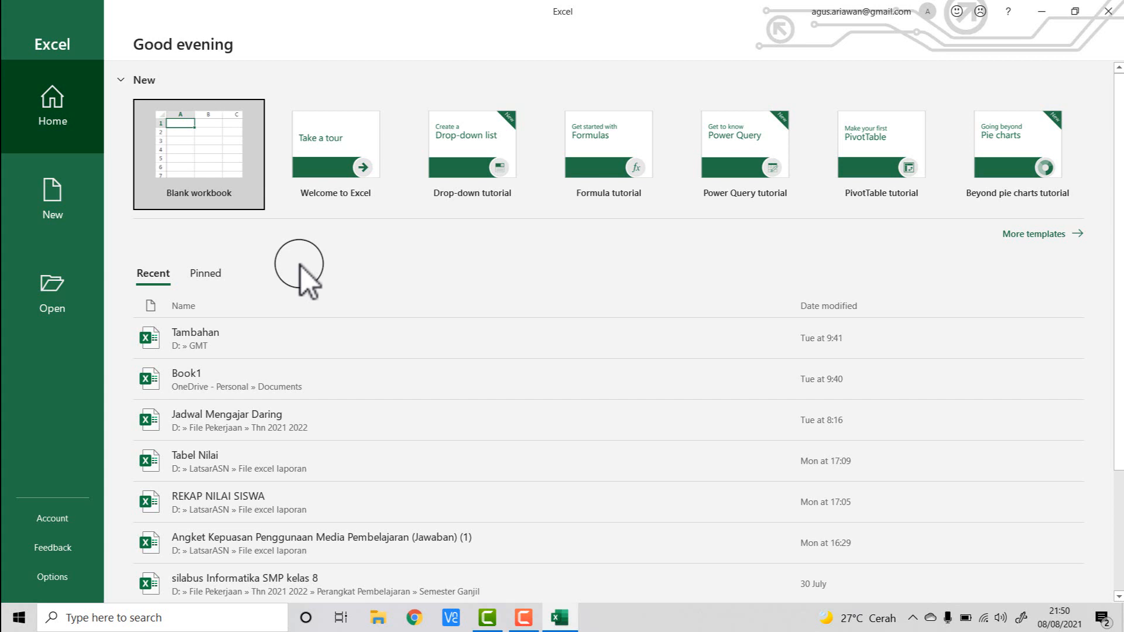
left_click(222, 153)
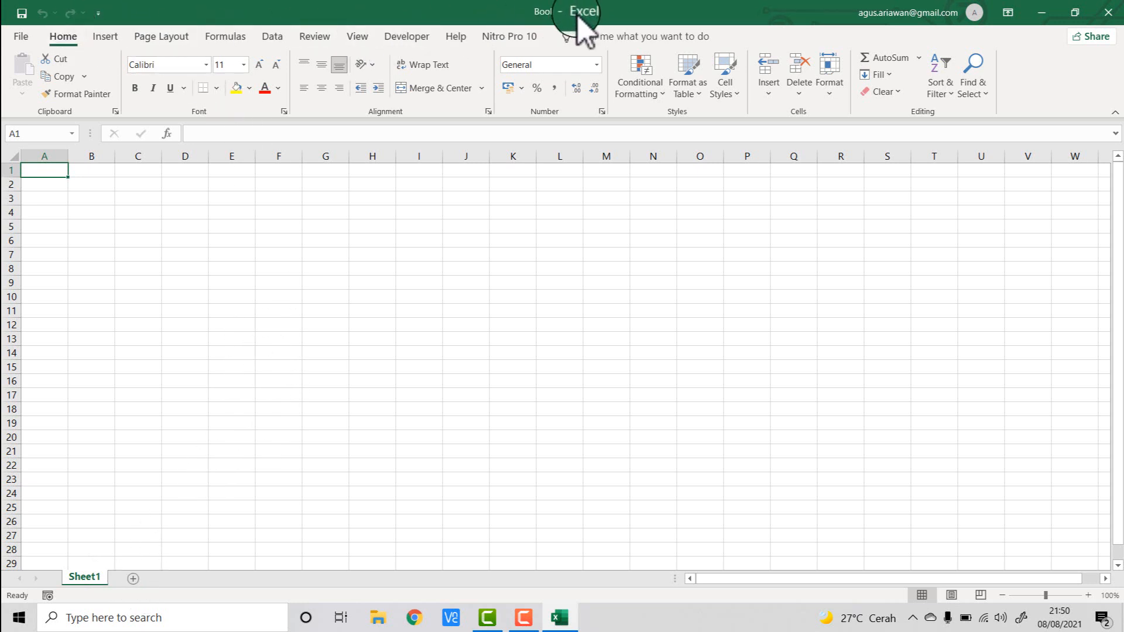
- Open the File backstage view and return to the worksheet, twice
left_click(26, 47)
left_click(23, 44)
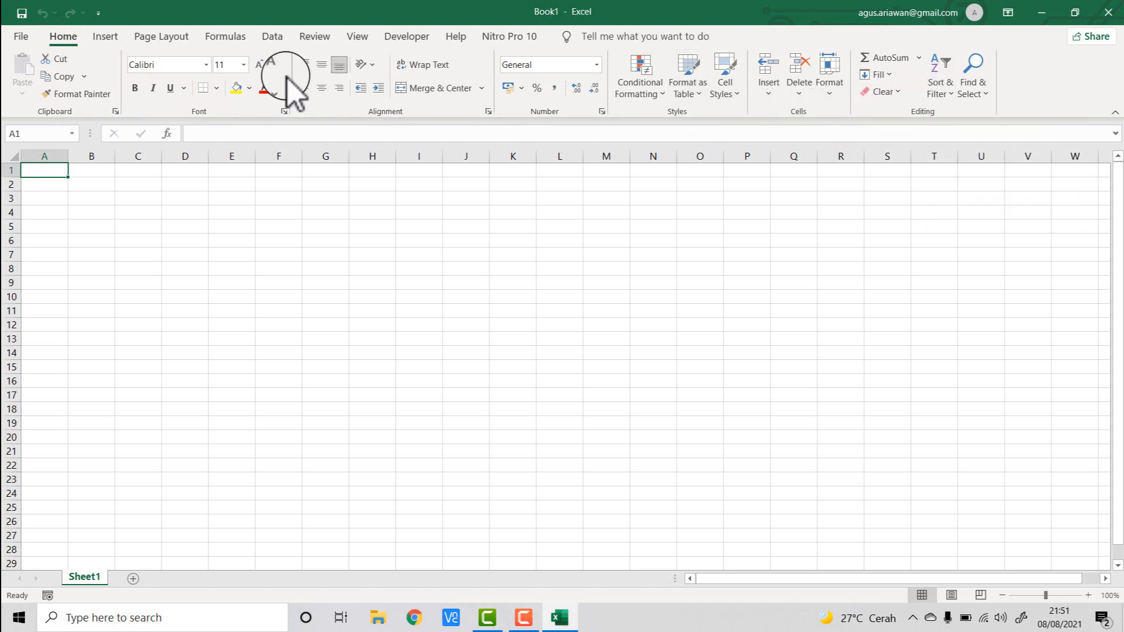
left_click(19, 37)
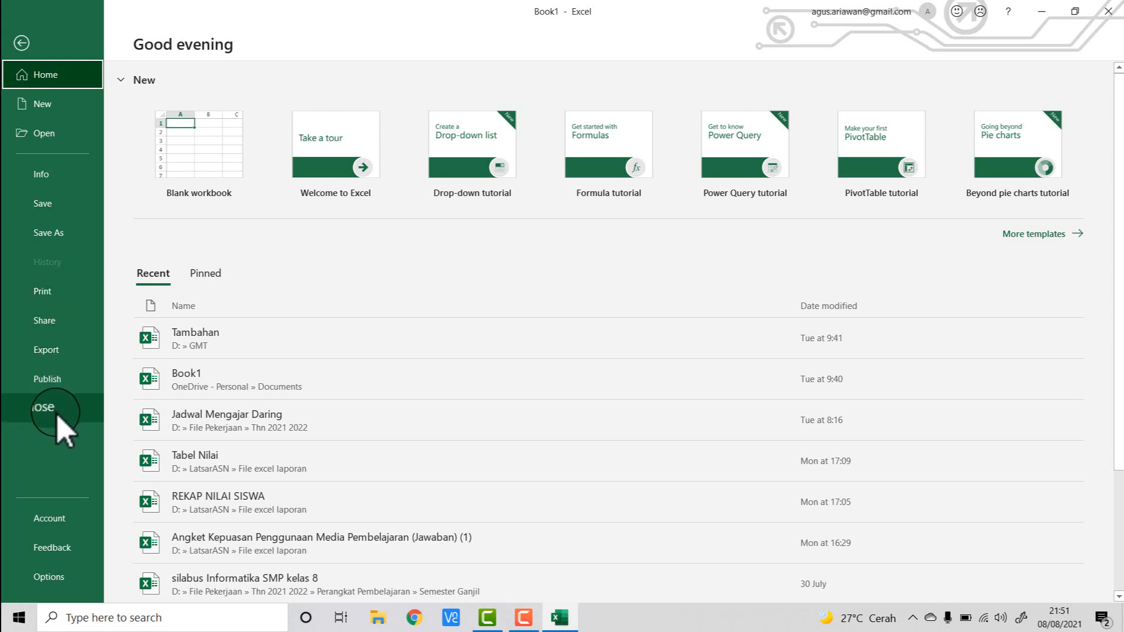
left_click(24, 40)
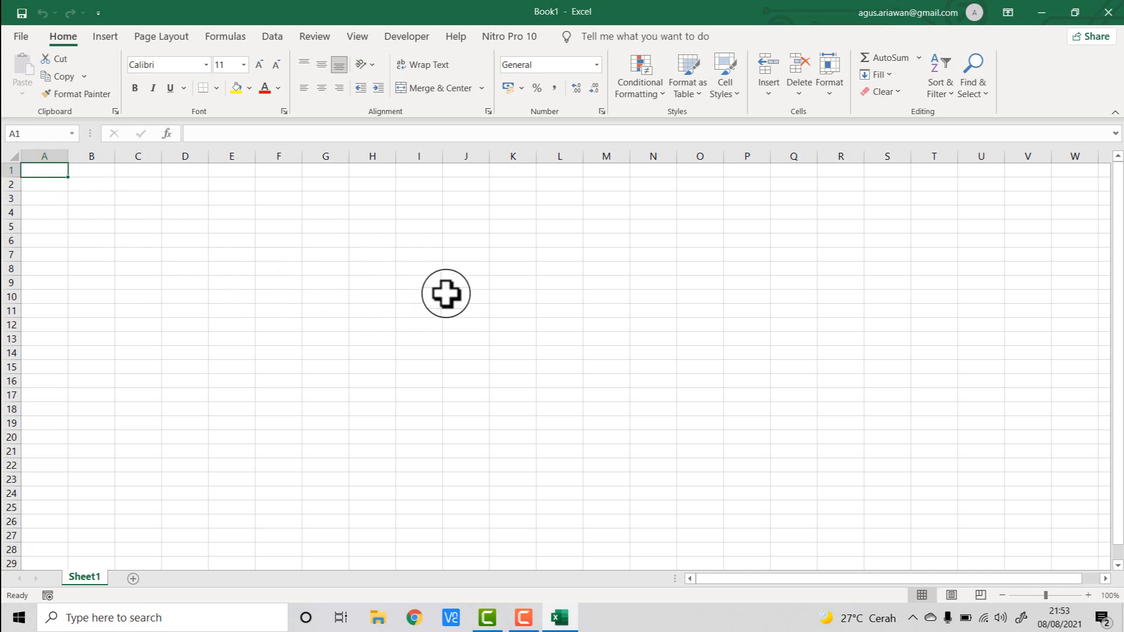
- Select individual cells such as B2, C2 and F5 to show how cells are addressed
left_click(90, 184)
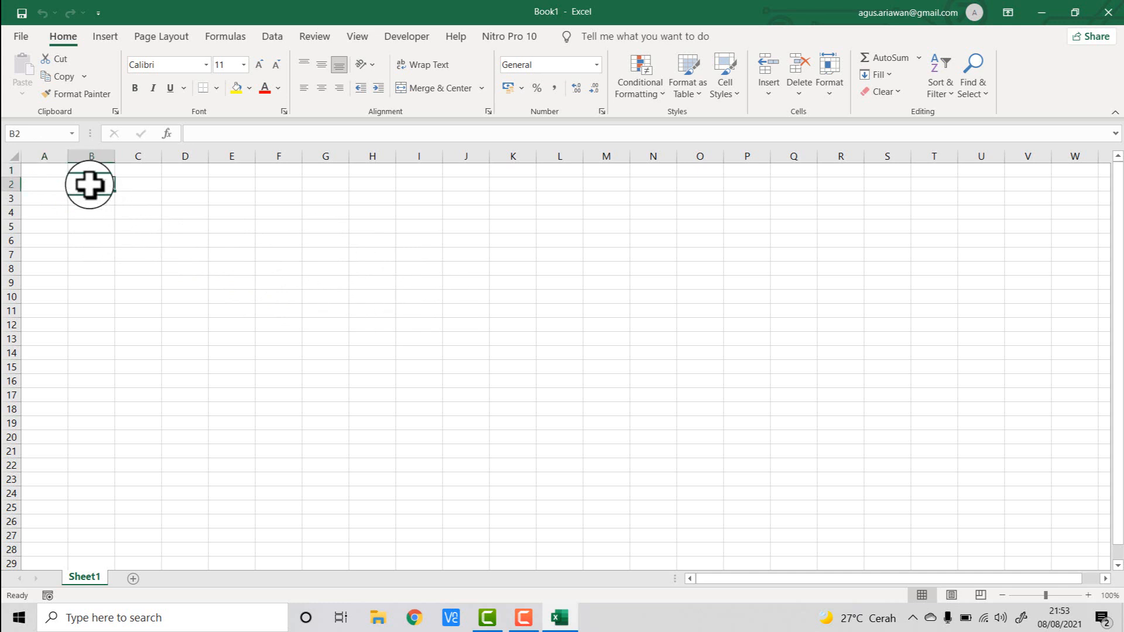
left_click(153, 183)
left_click(231, 186)
left_click(281, 228)
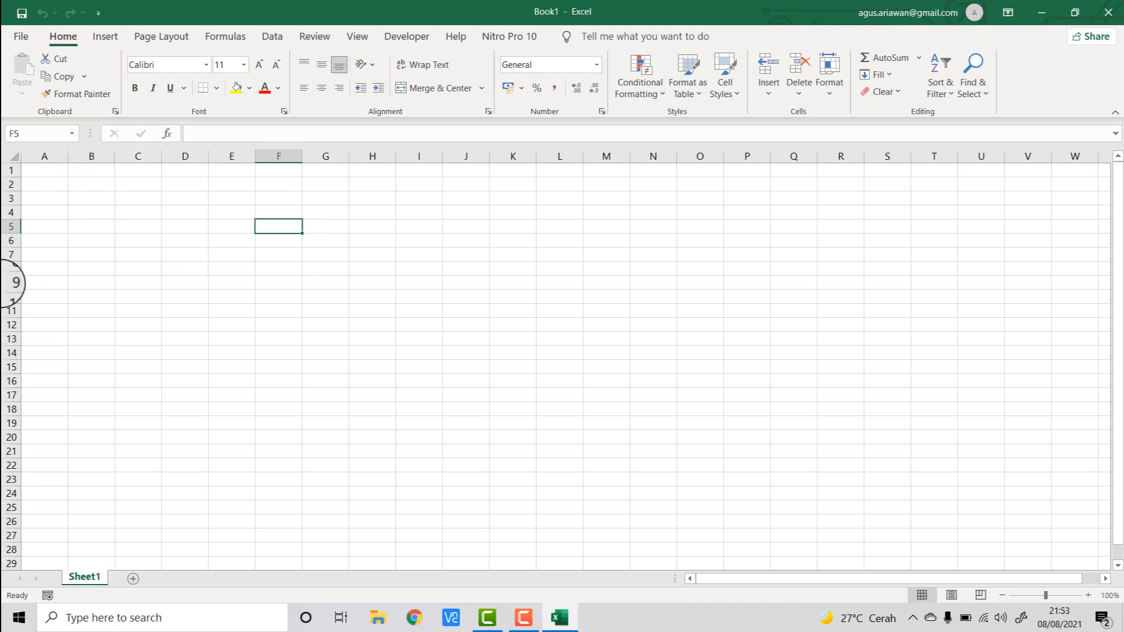
- Select whole columns A through E one at a time to show columns
left_click(55, 156)
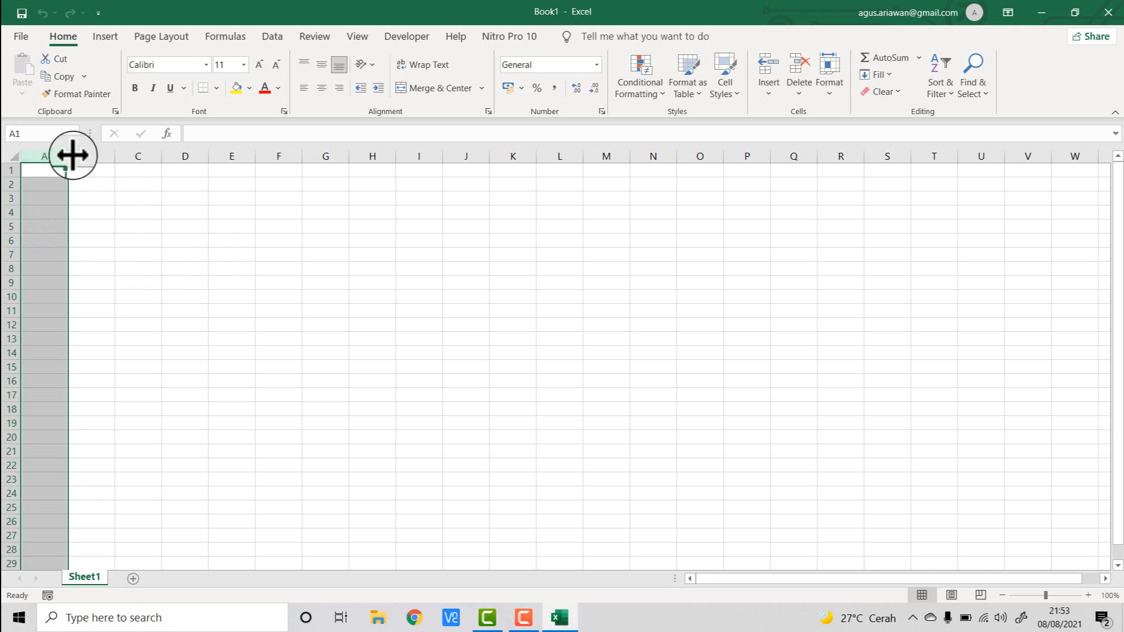
left_click(80, 155)
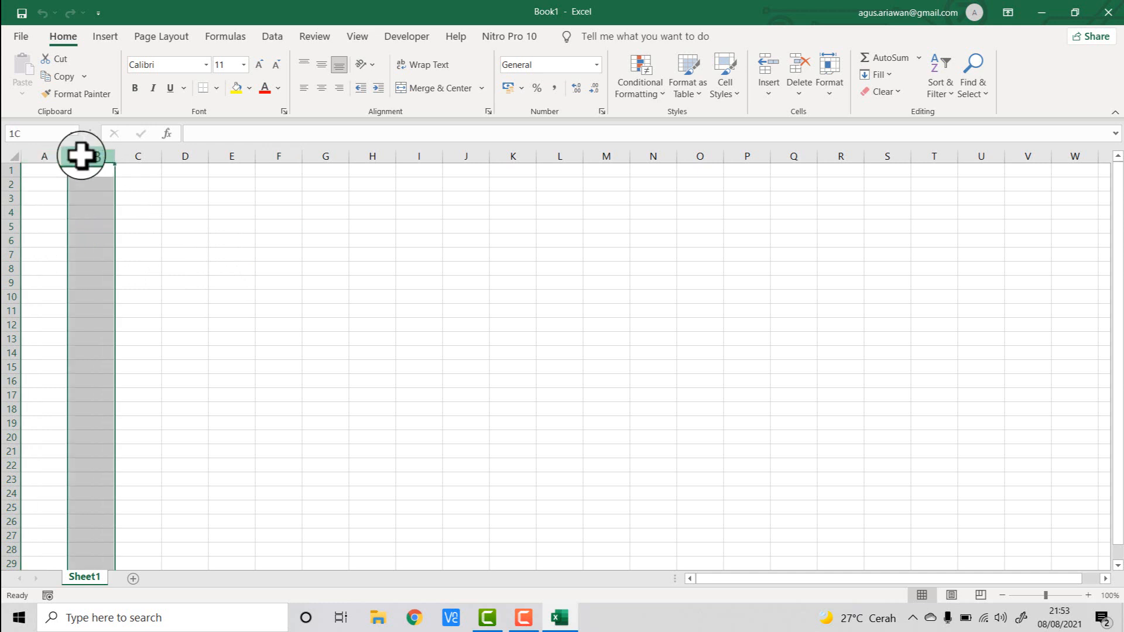
left_click(52, 153)
left_click(87, 152)
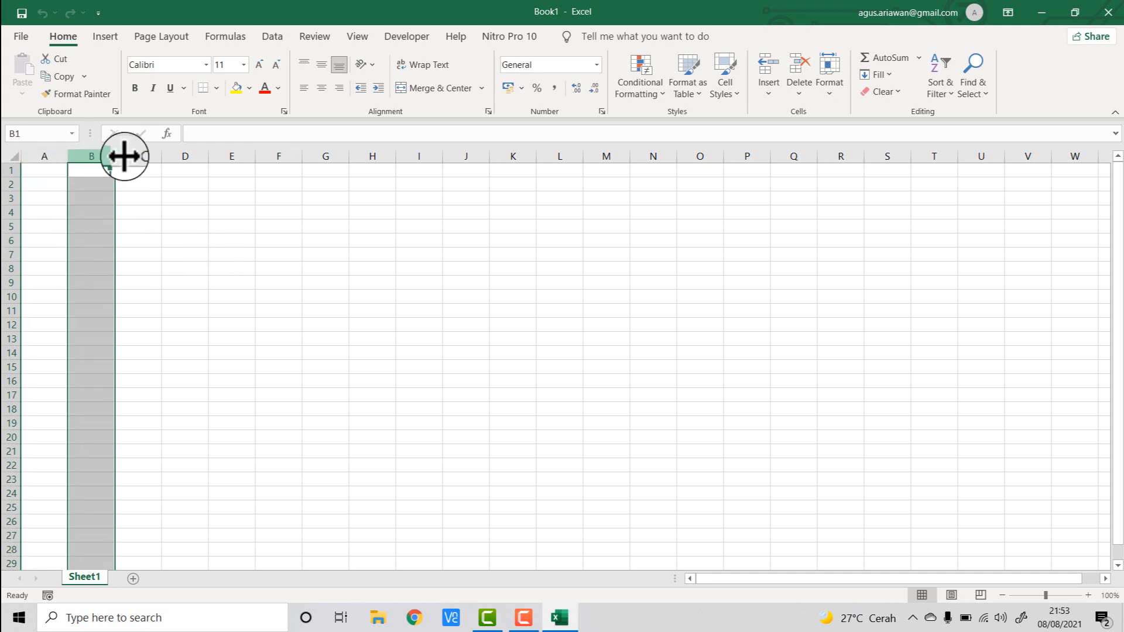
left_click(139, 153)
left_click(189, 154)
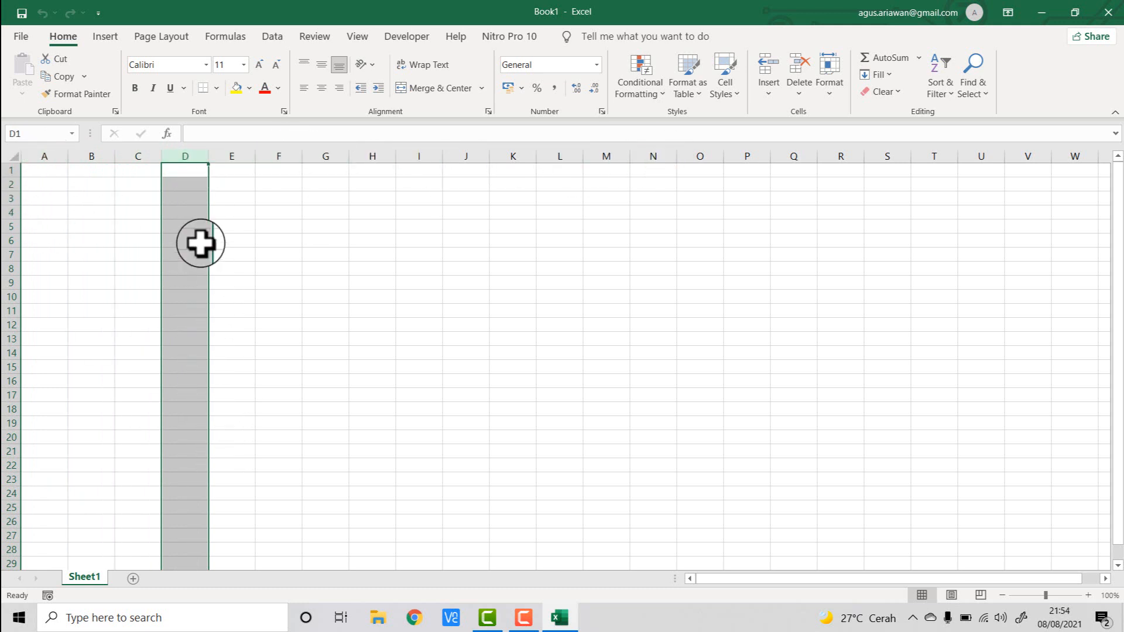
left_click(45, 153)
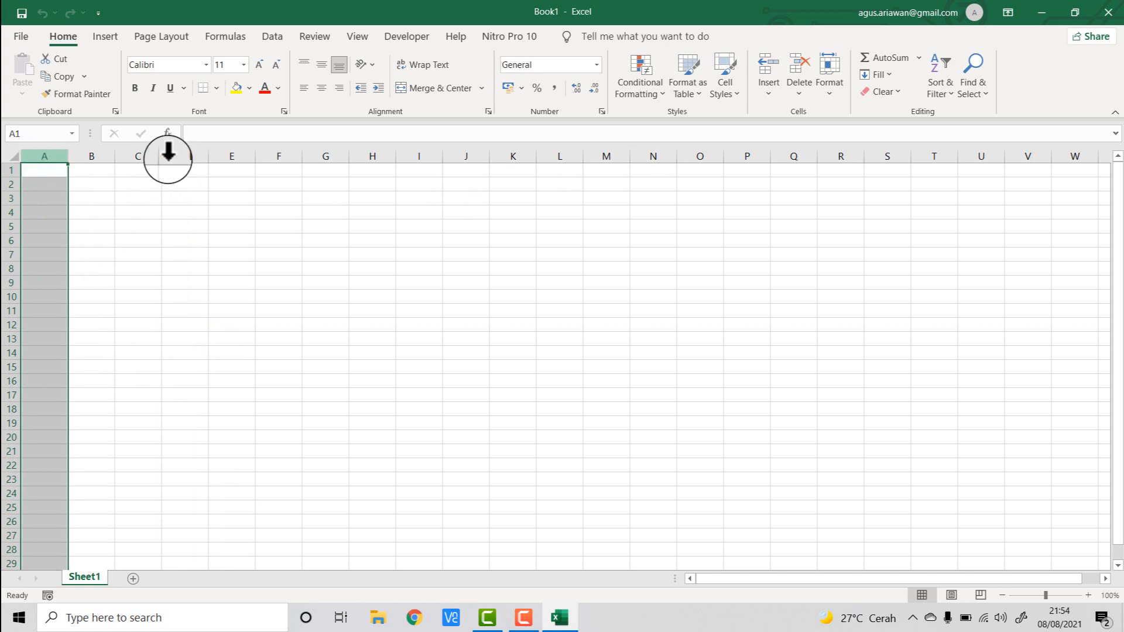
left_click(92, 153)
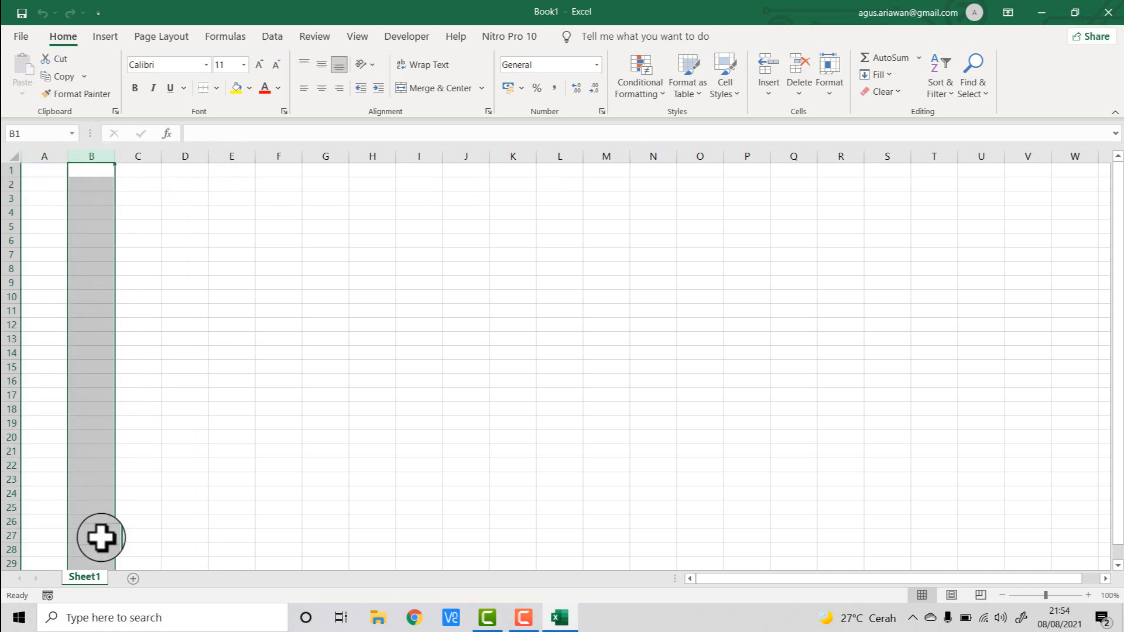
left_click(143, 154)
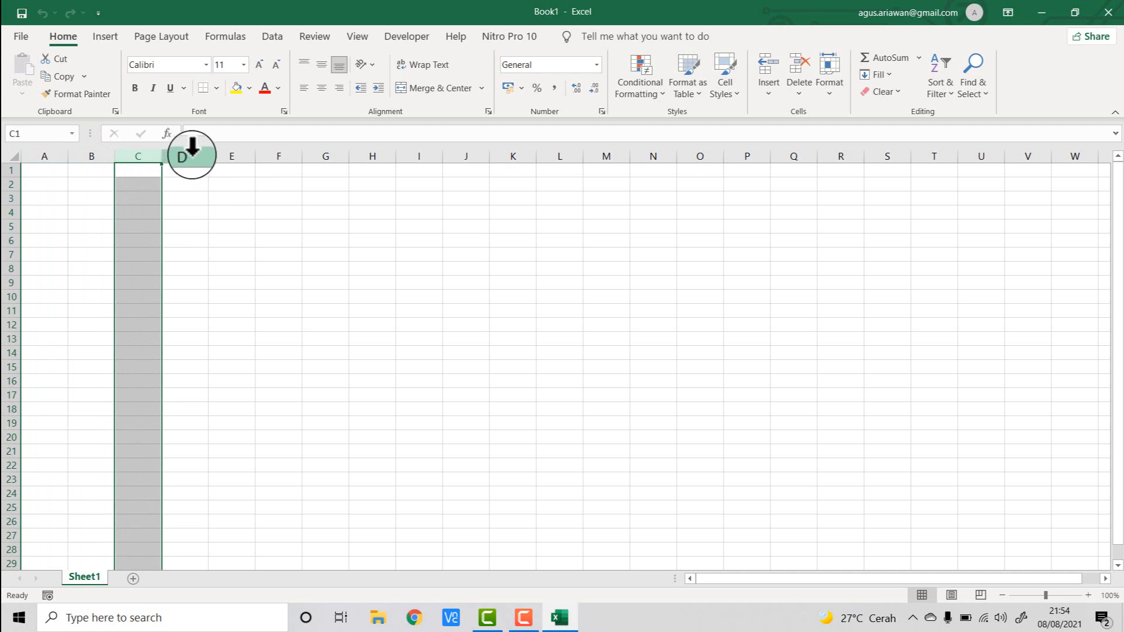
left_click(191, 155)
left_click(232, 154)
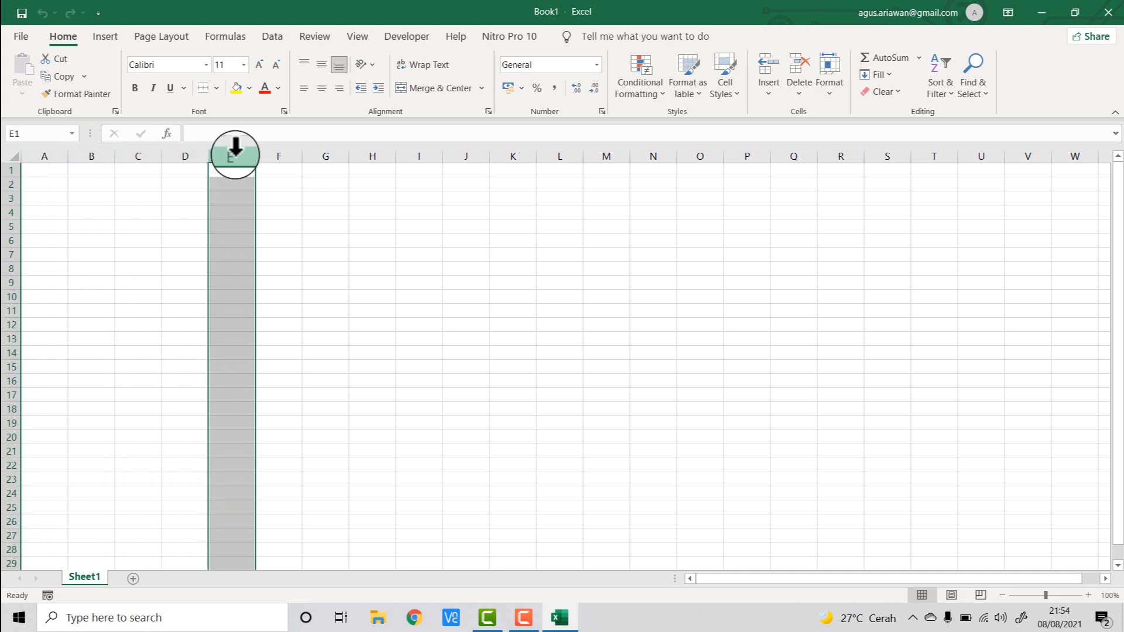
- Select whole rows 1 through 5 one at a time to show rows
left_click(7, 170)
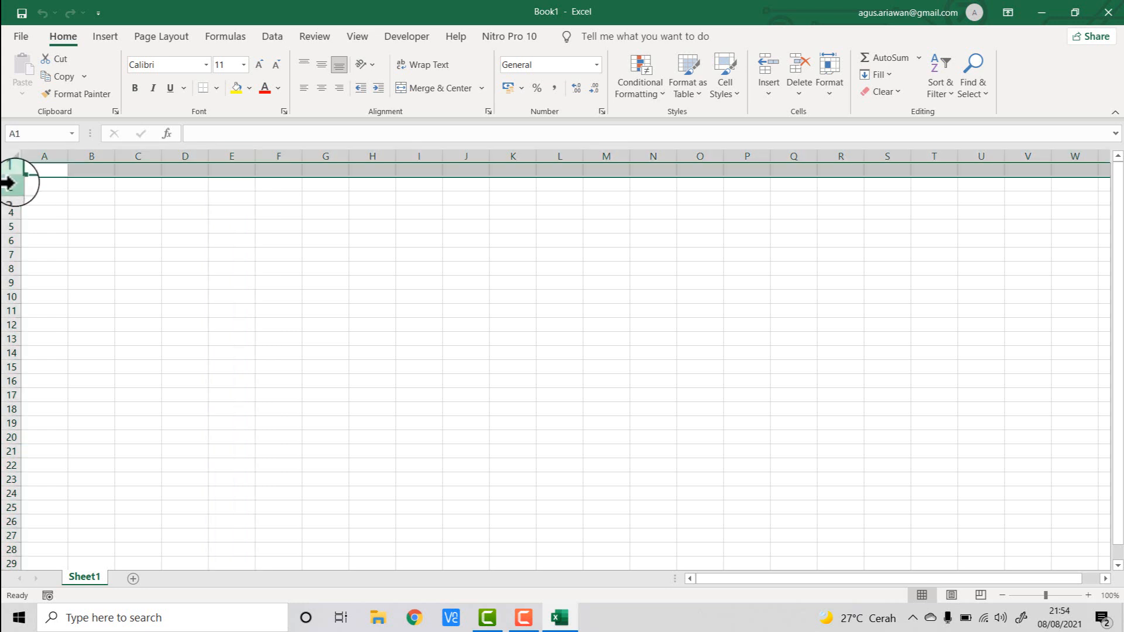
left_click(7, 184)
left_click(8, 199)
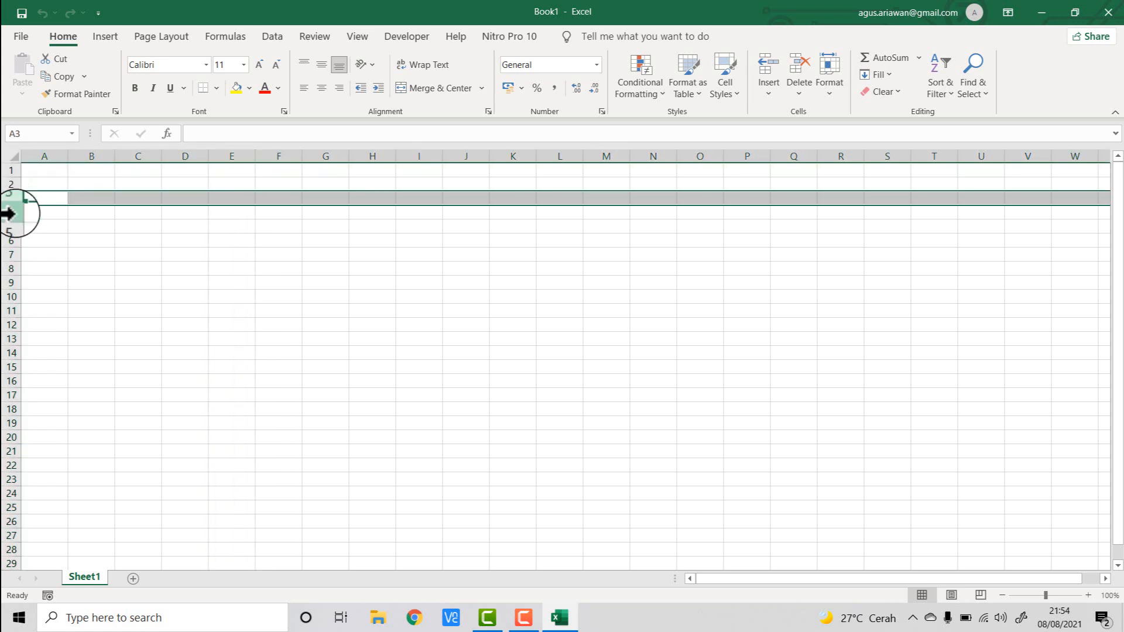
left_click(8, 213)
left_click(16, 227)
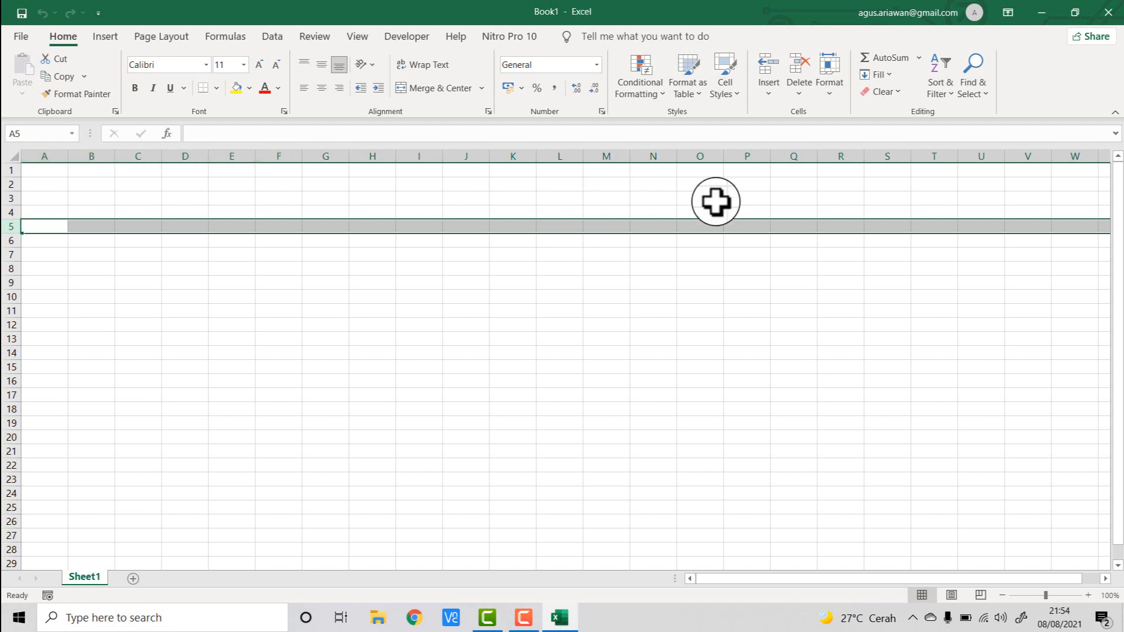
left_click(10, 184)
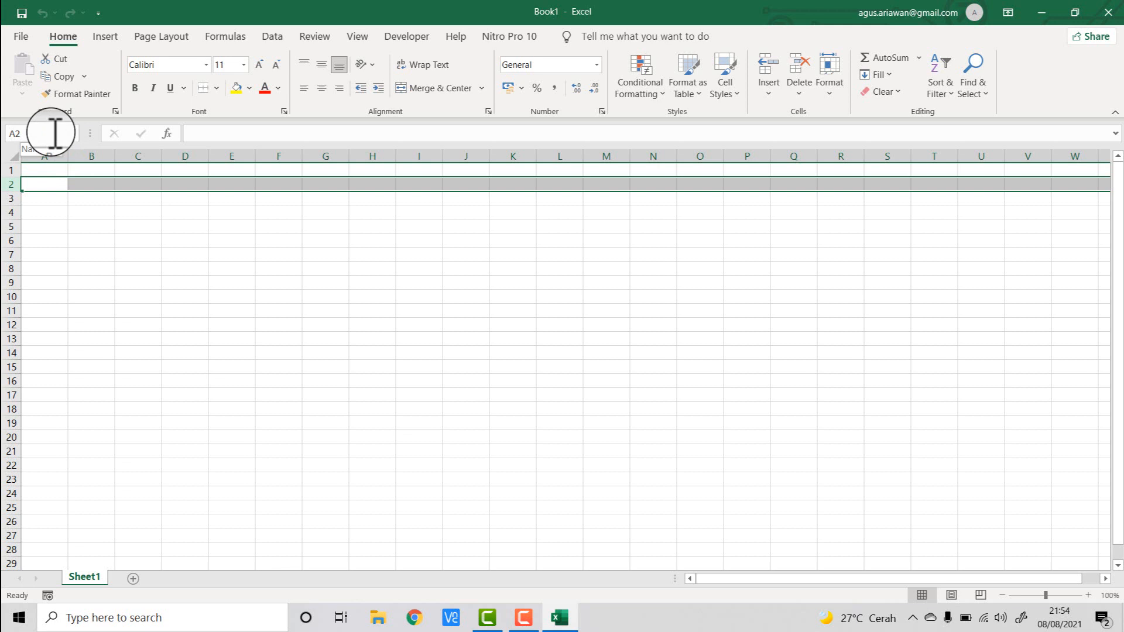
- Compare selecting single cells C2 and A2 with selecting column C and row 2
left_click(76, 182)
left_click(55, 169)
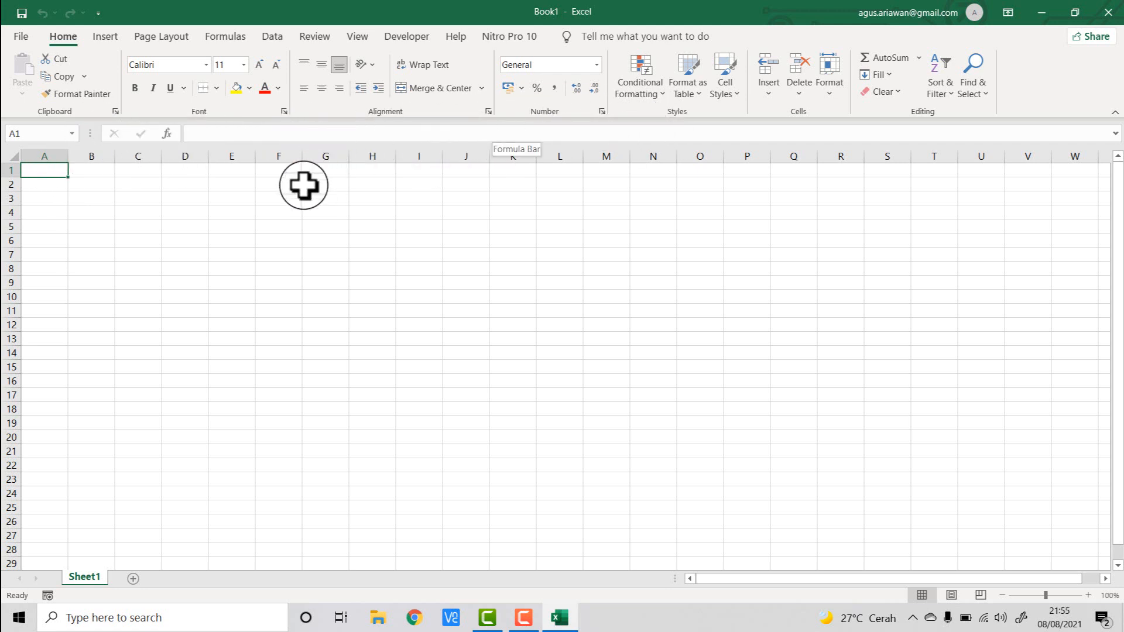
left_click(137, 185)
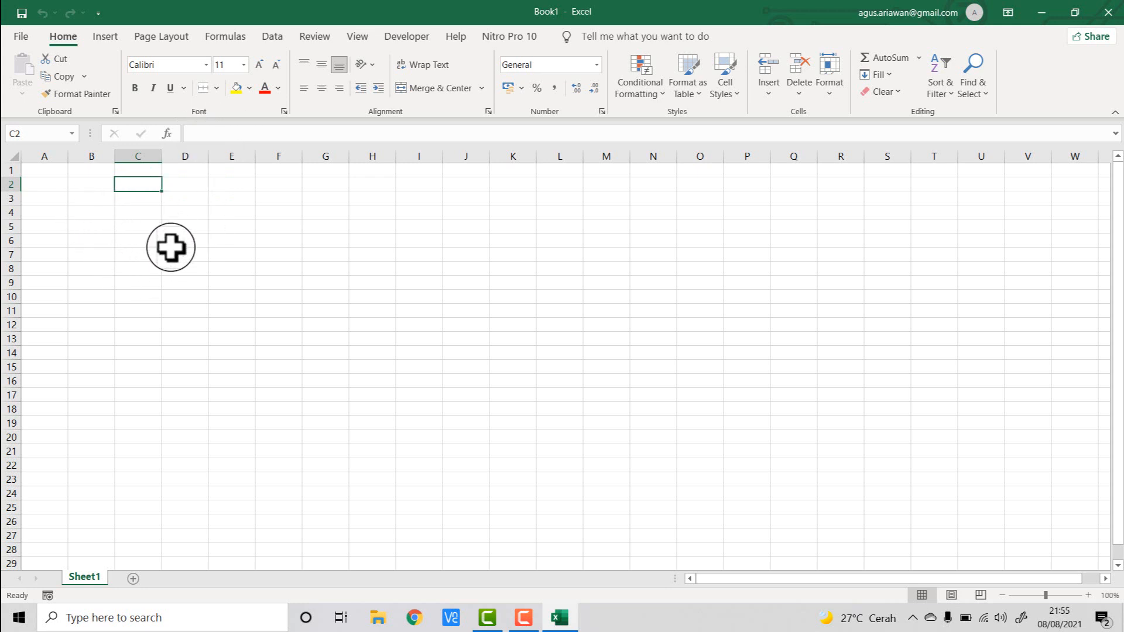
left_click(57, 182)
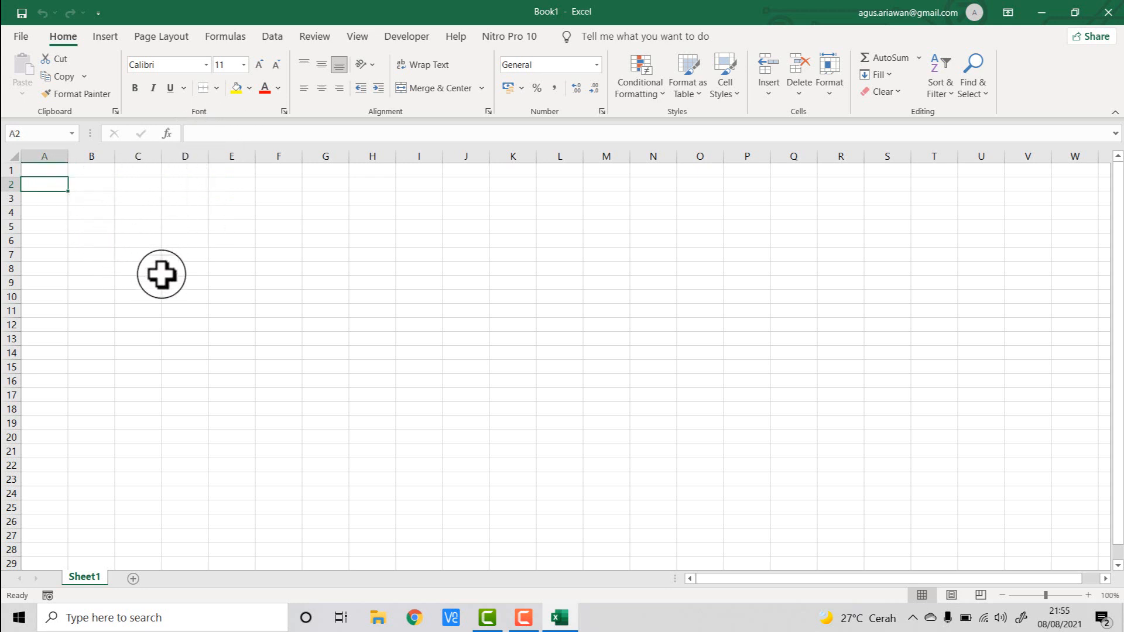
left_click(143, 155)
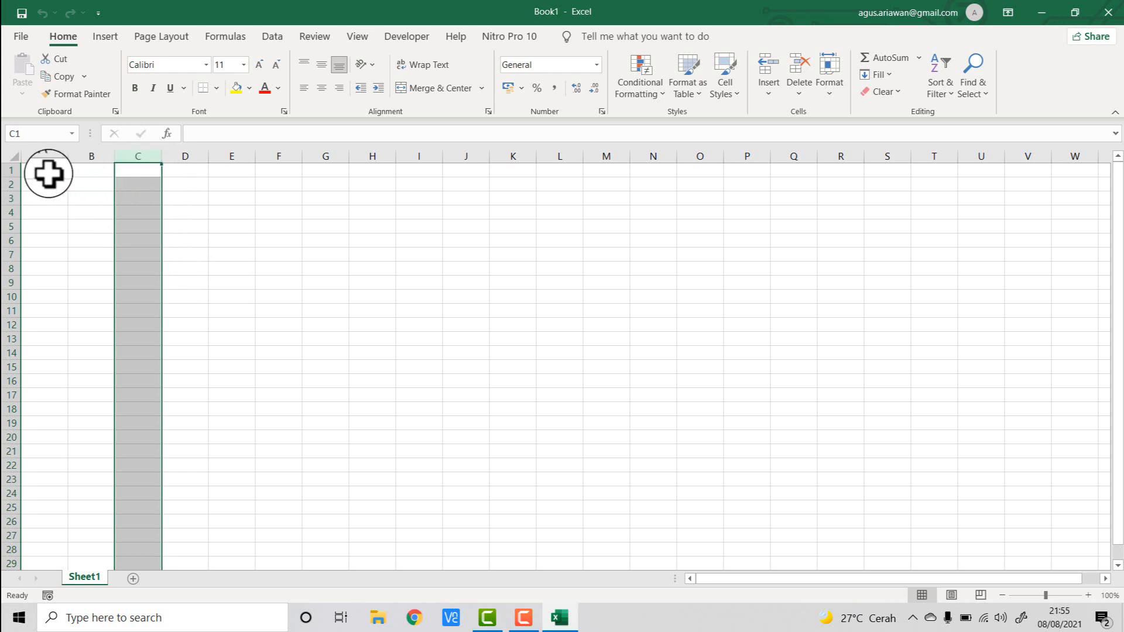
left_click(11, 184)
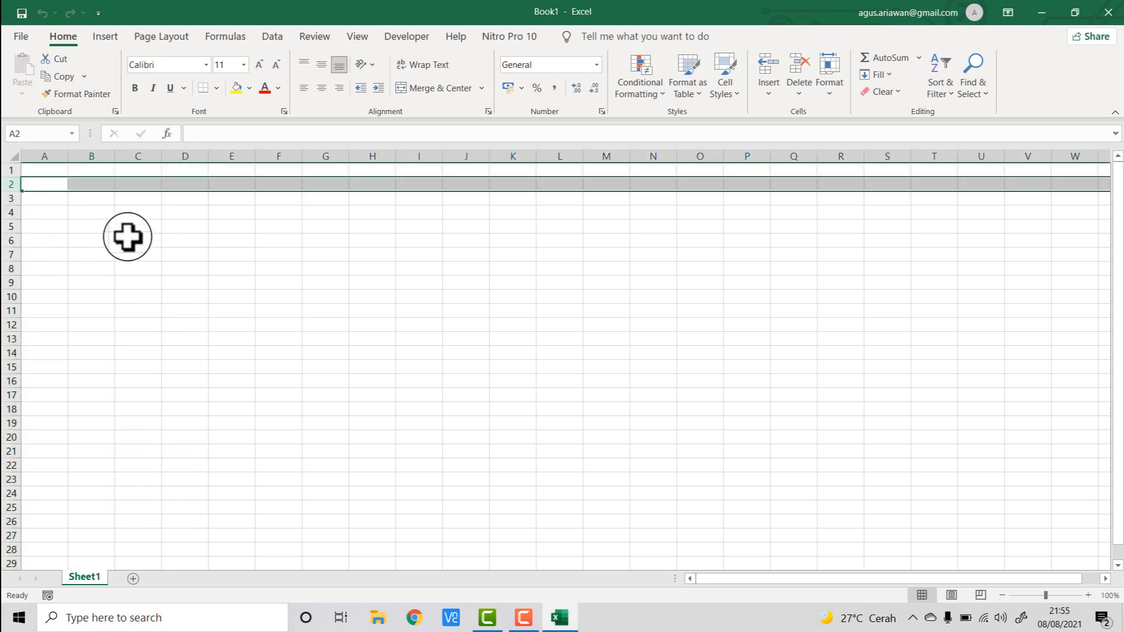
- Compare selecting cell B2 with selecting column B and row 2, ending on cell B2
left_click(156, 254)
left_click(91, 186)
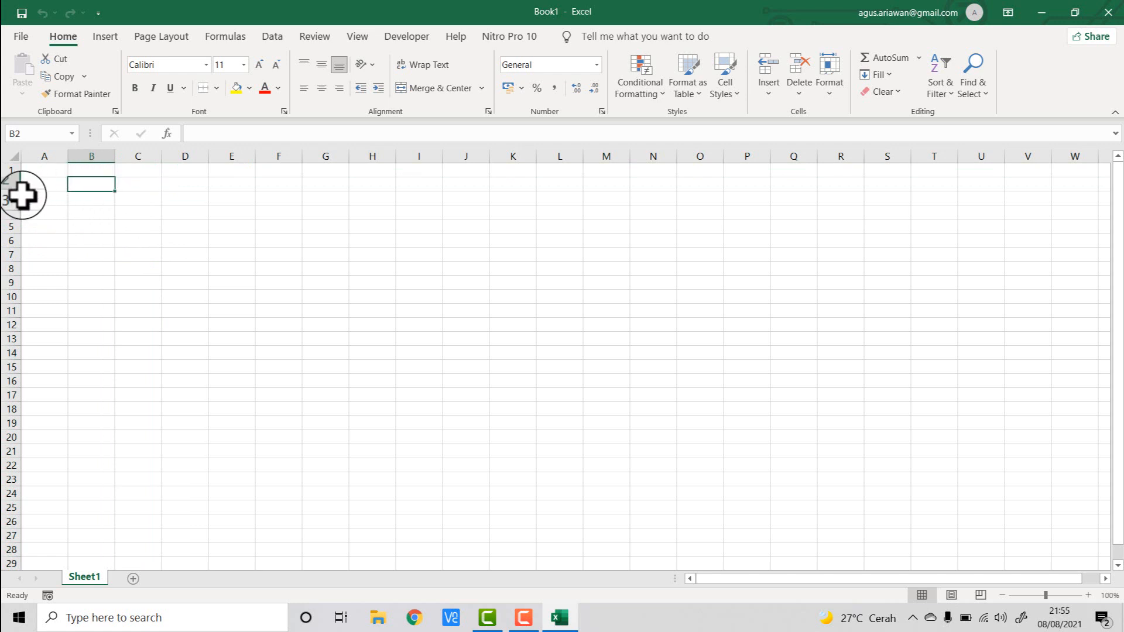
left_click(96, 151)
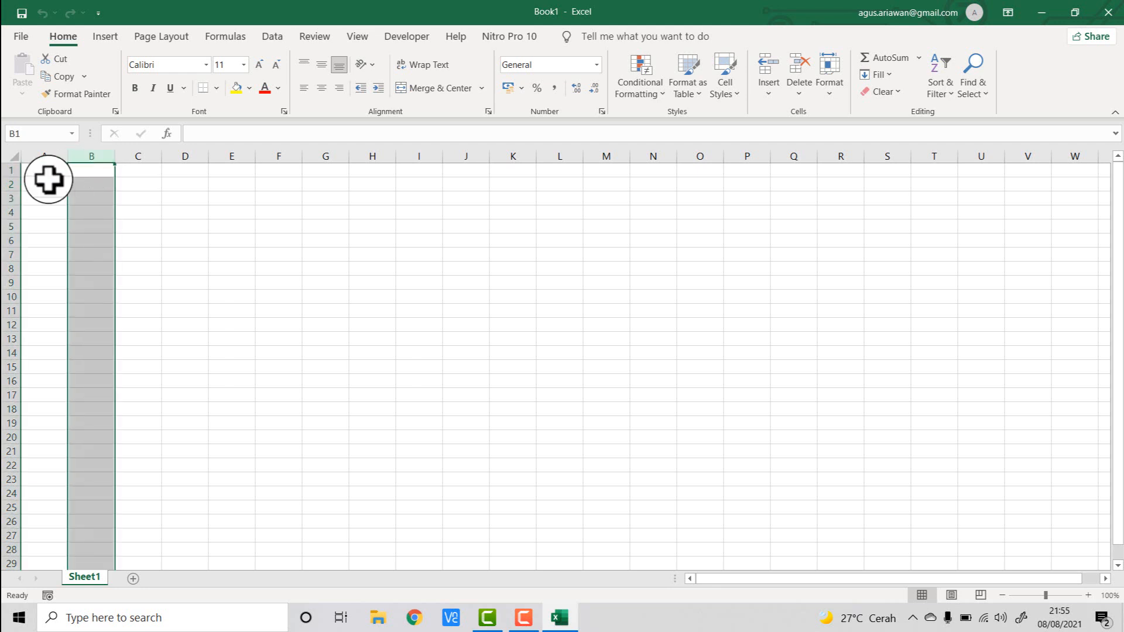
left_click(10, 183)
left_click(88, 182)
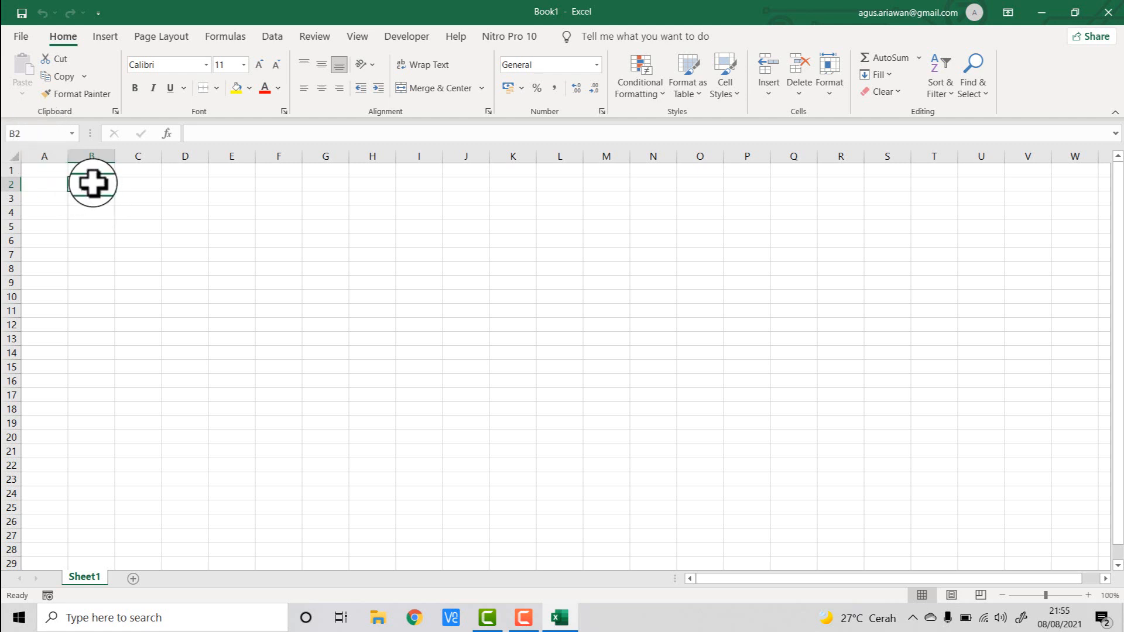
- Enter c in cell B2 and confirm it, keeping B2 selected
type("c")
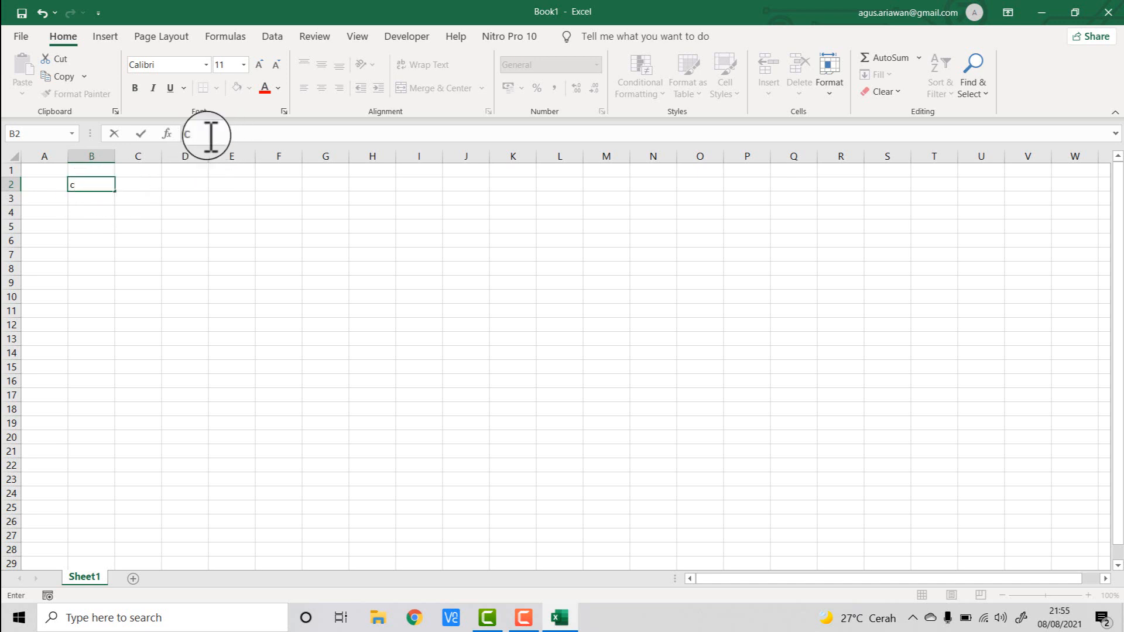
key("ctrl+Return")
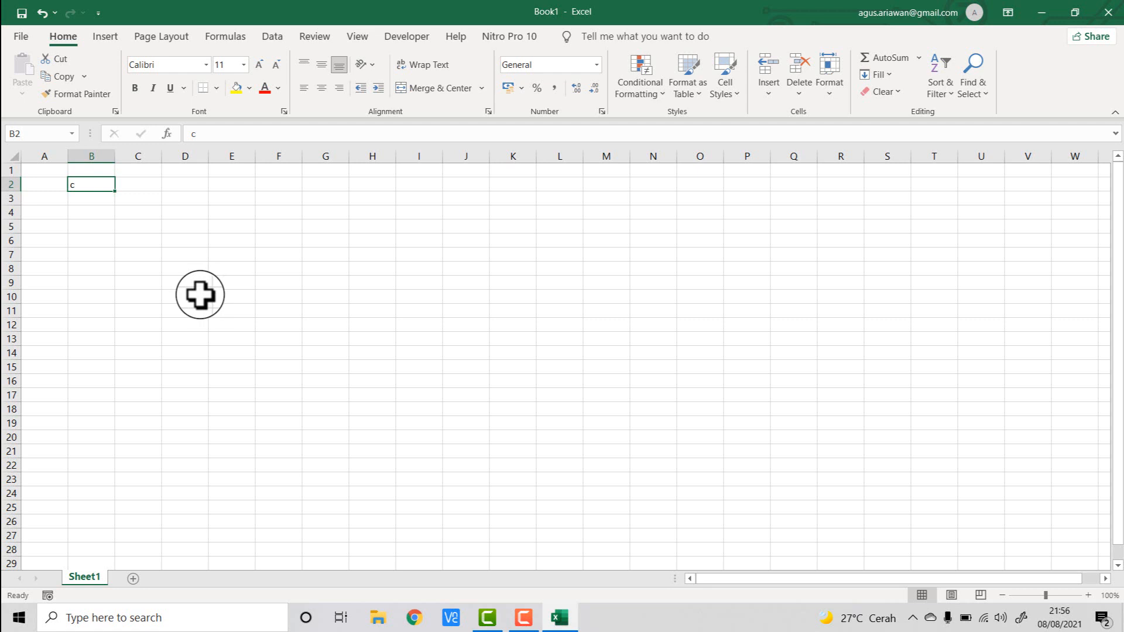
left_click(103, 203)
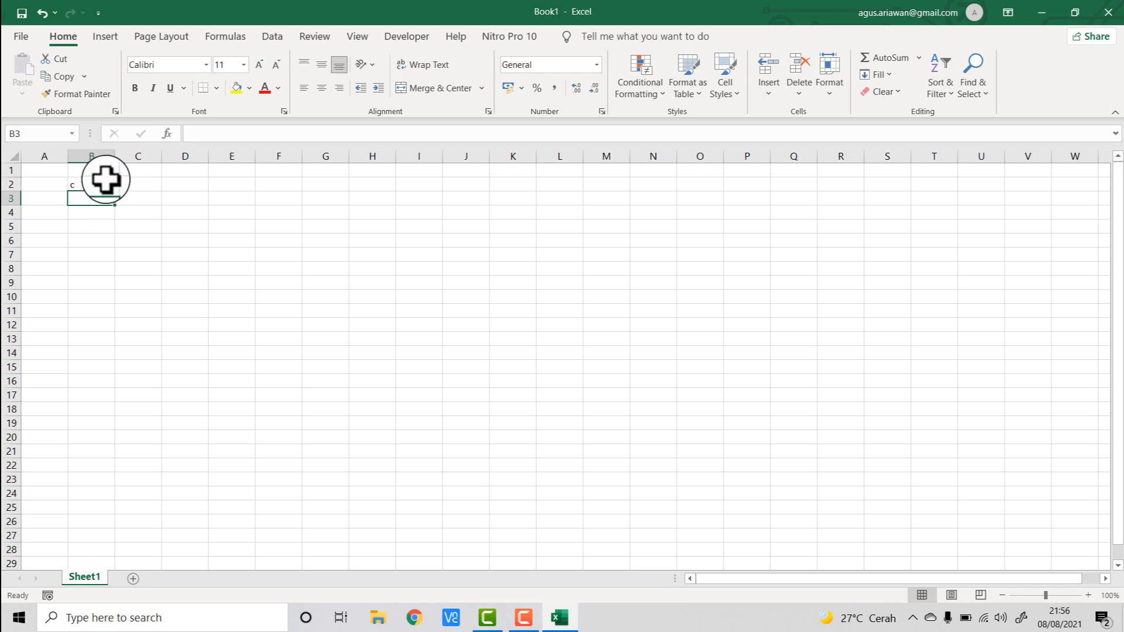
left_click(106, 184)
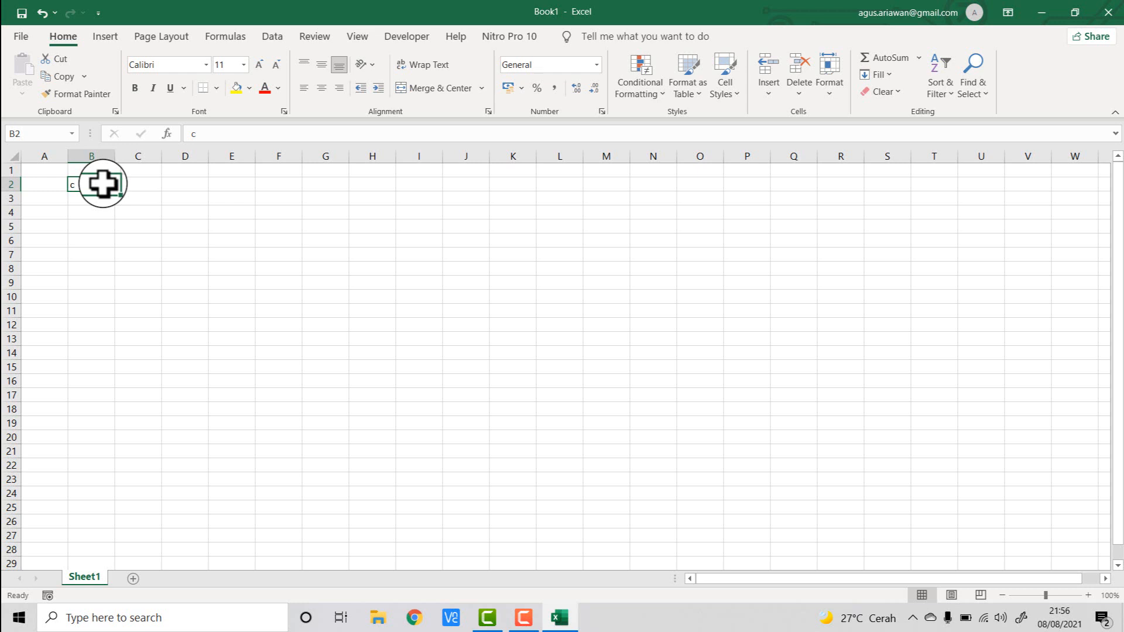
- Enter air in cell D2 and 89 in cell D3
left_click(196, 187)
type("air")
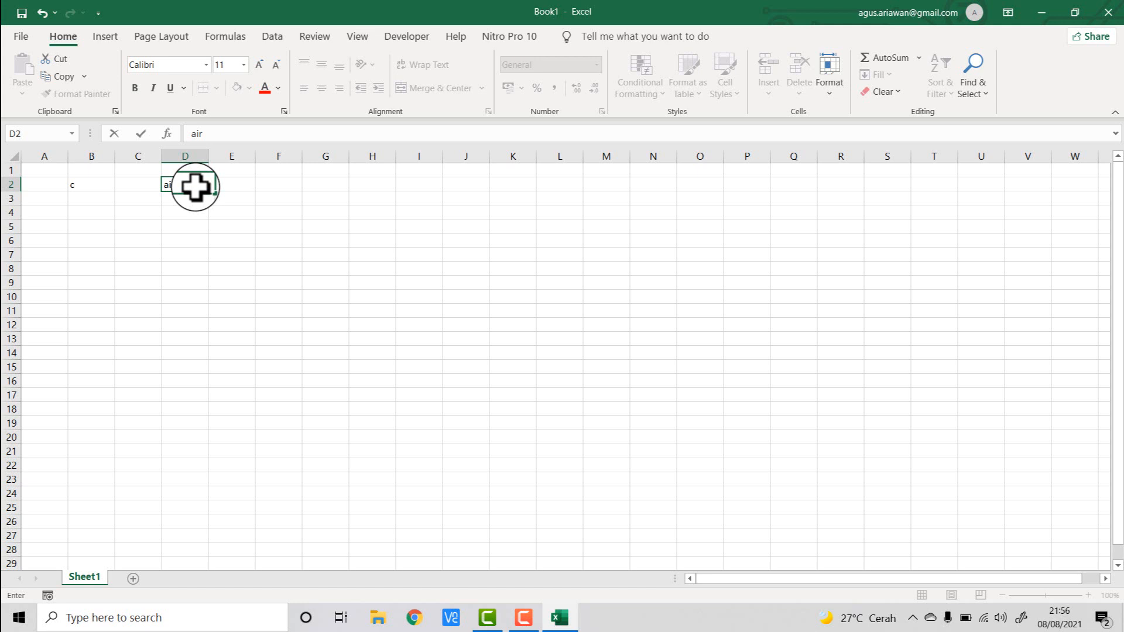
key("Return")
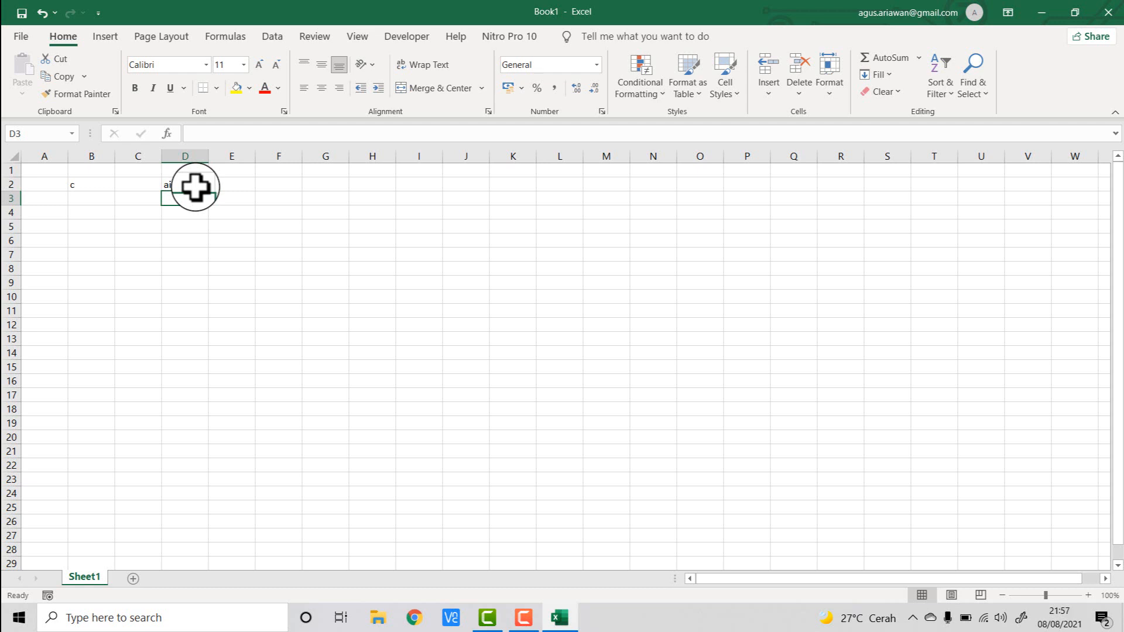
type("89")
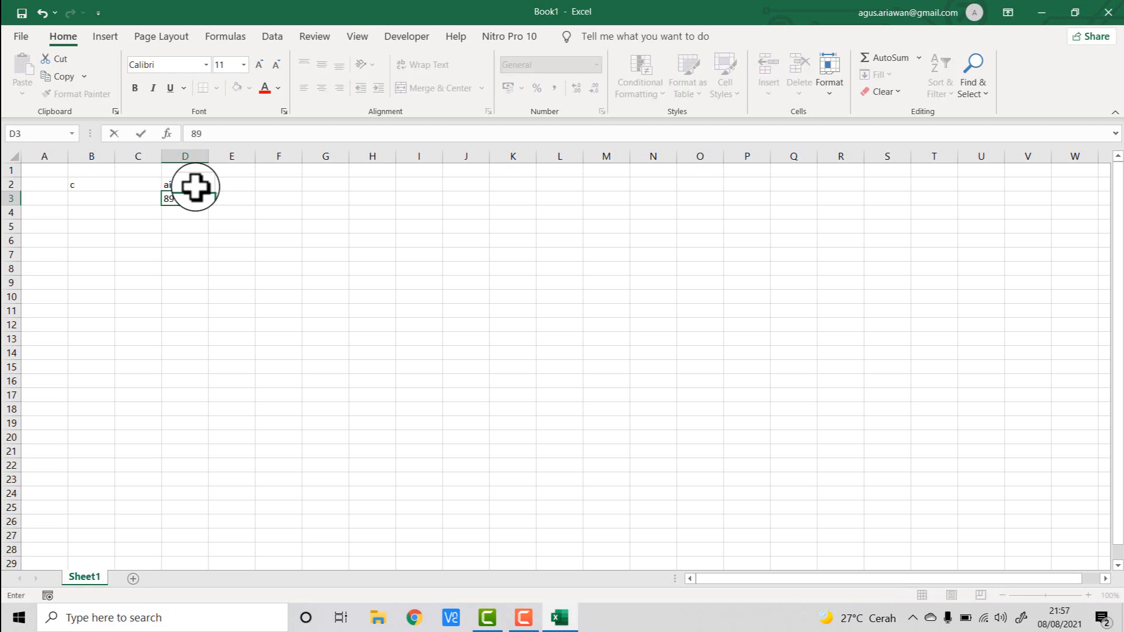
key("Return")
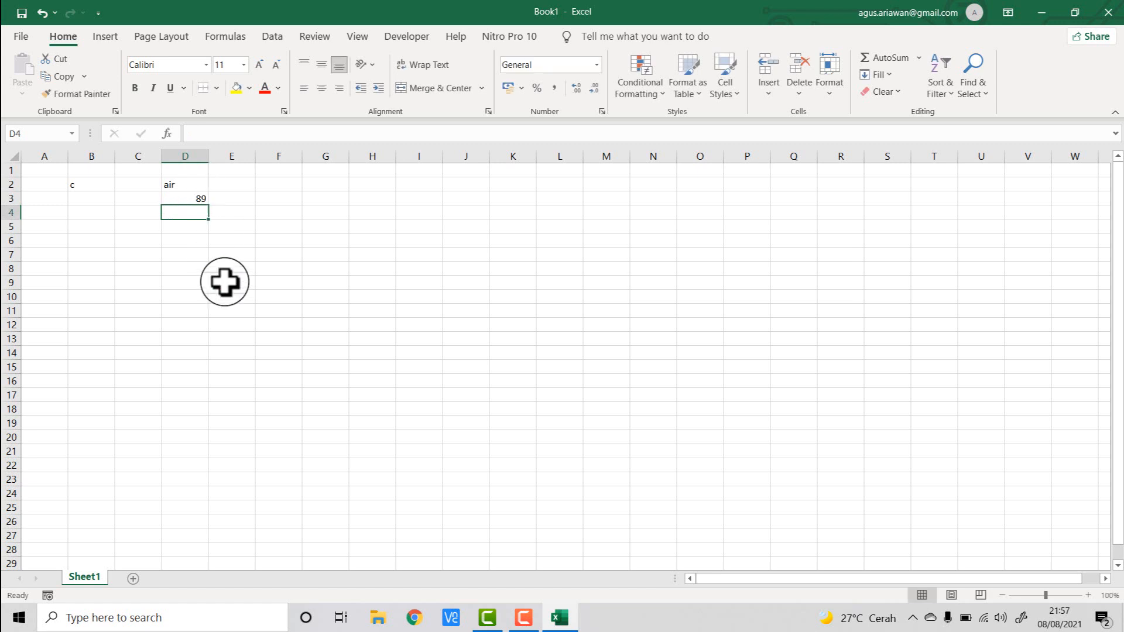
- Make rows 2 and 3 taller
left_click(200, 185)
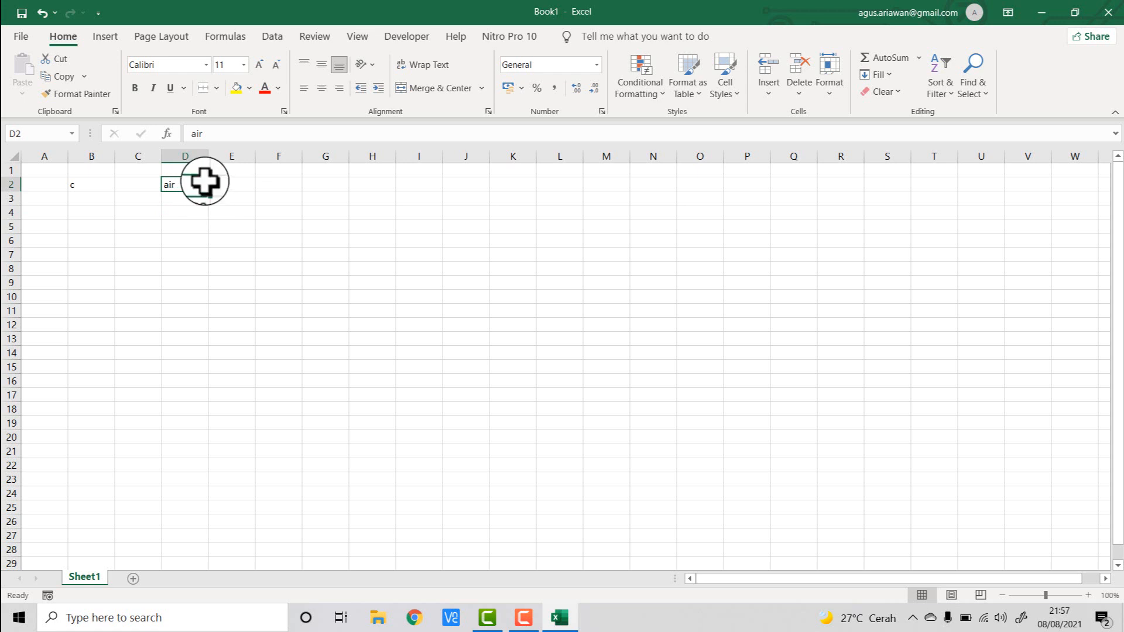
left_click(188, 199)
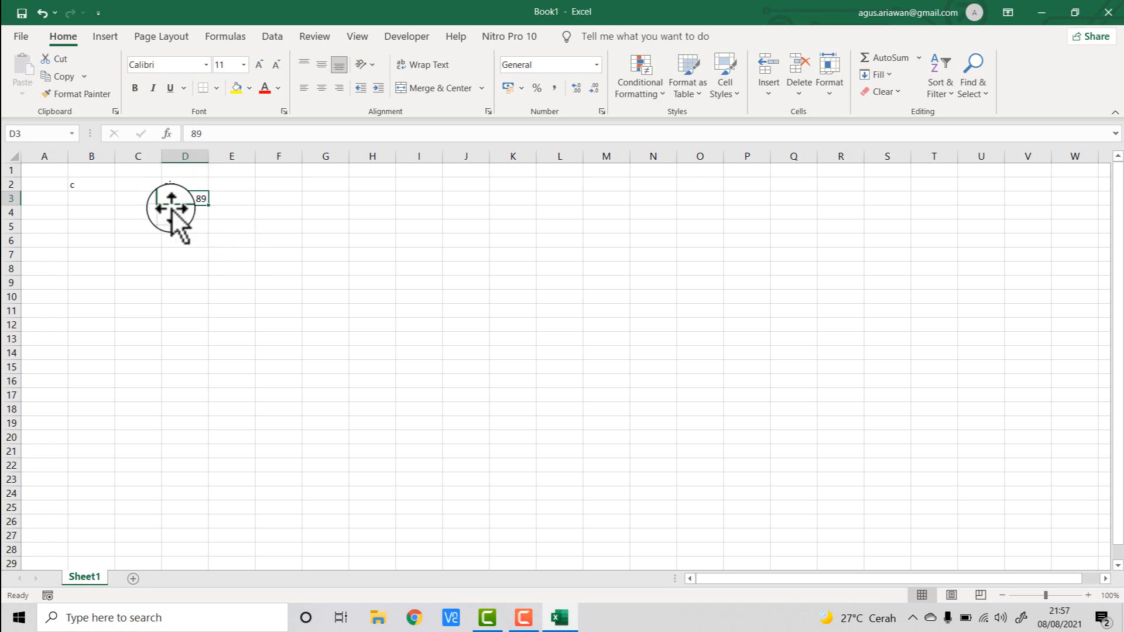
left_click(190, 227)
left_click(190, 187)
left_click(183, 202)
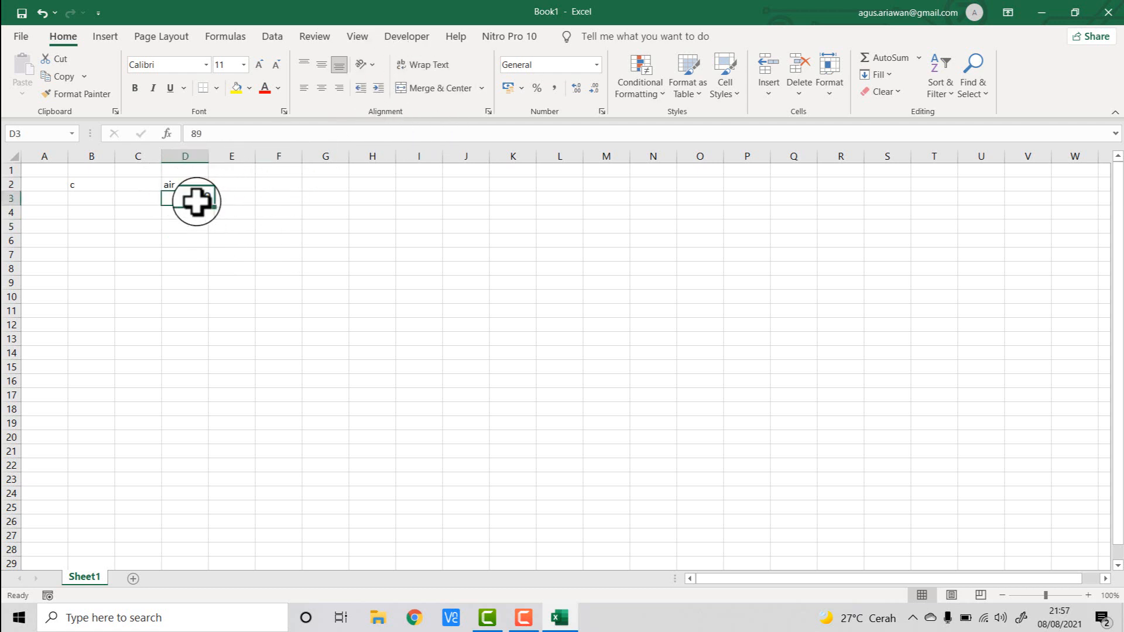
left_click_drag(11, 184, 10, 226)
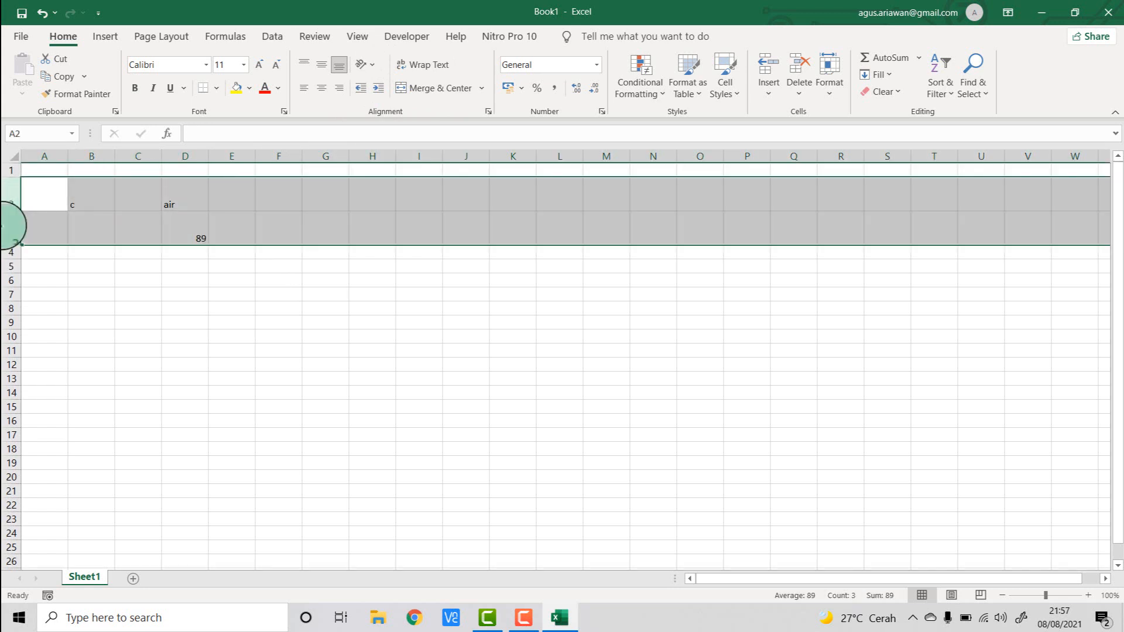
- Vertically align the text in D2 to the middle, trying top alignment first
left_click(195, 202)
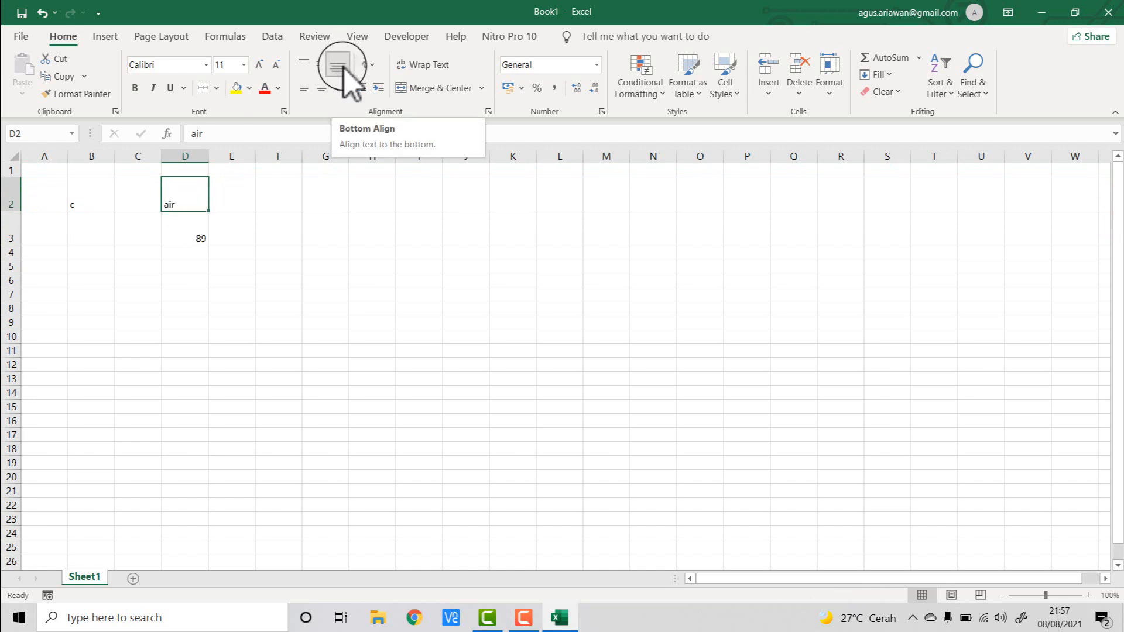
left_click(304, 65)
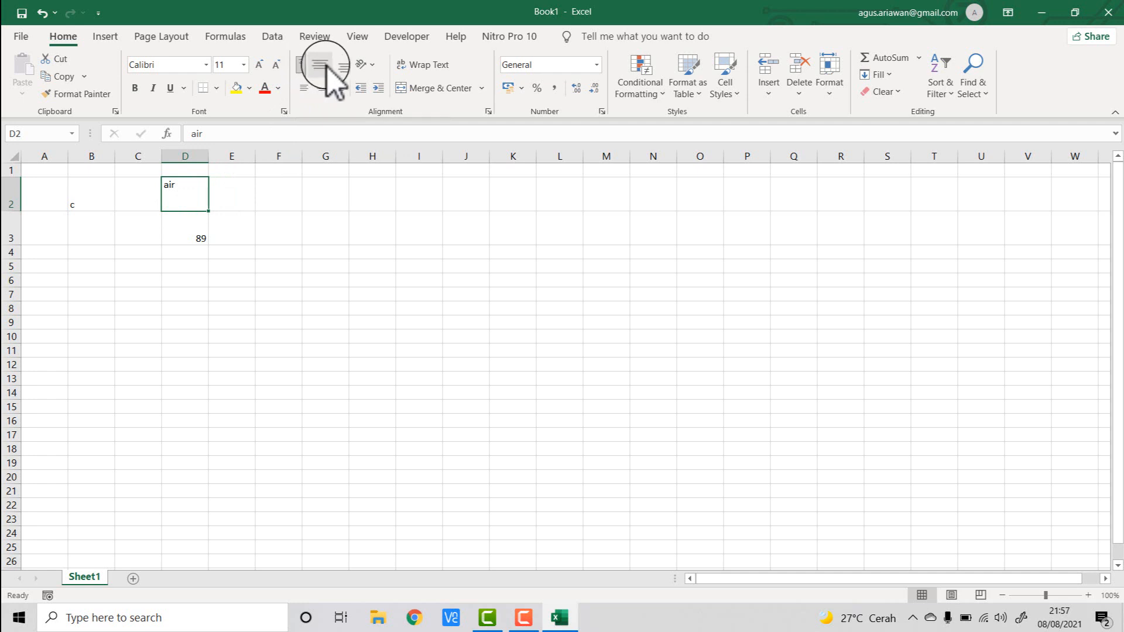
left_click(323, 65)
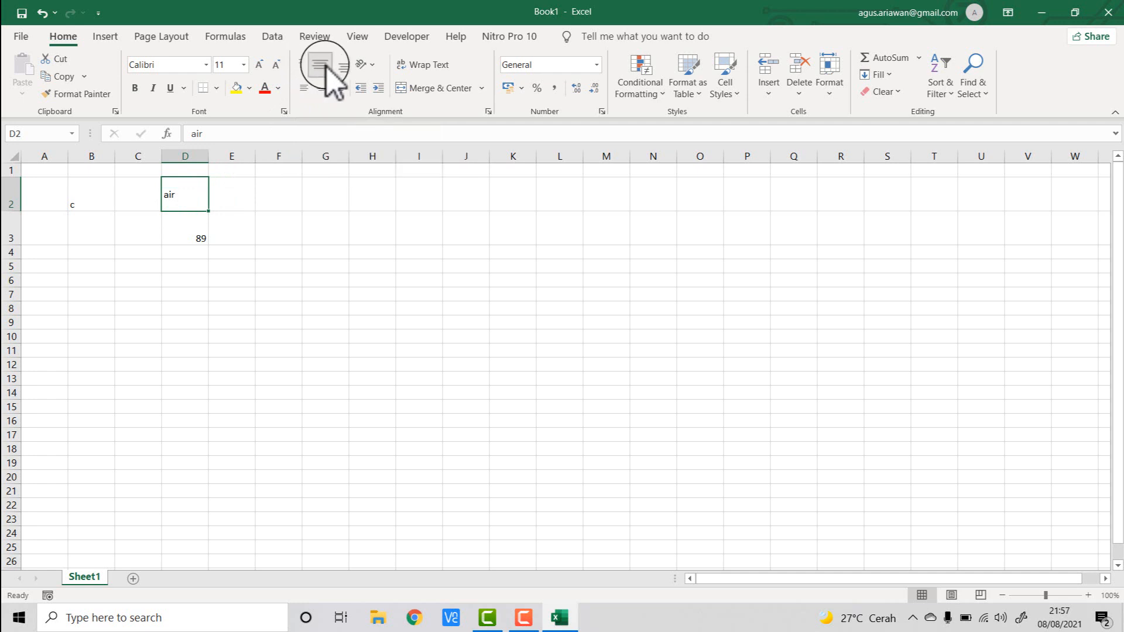
- Center the number in D3 both vertically and horizontally
left_click(191, 237)
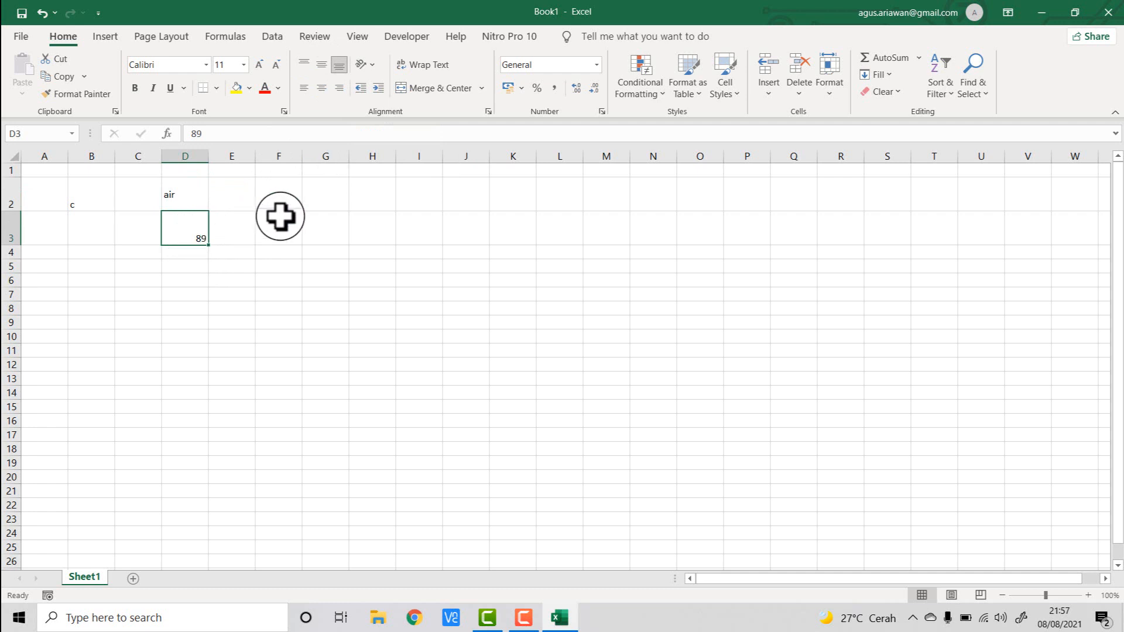
left_click(303, 64)
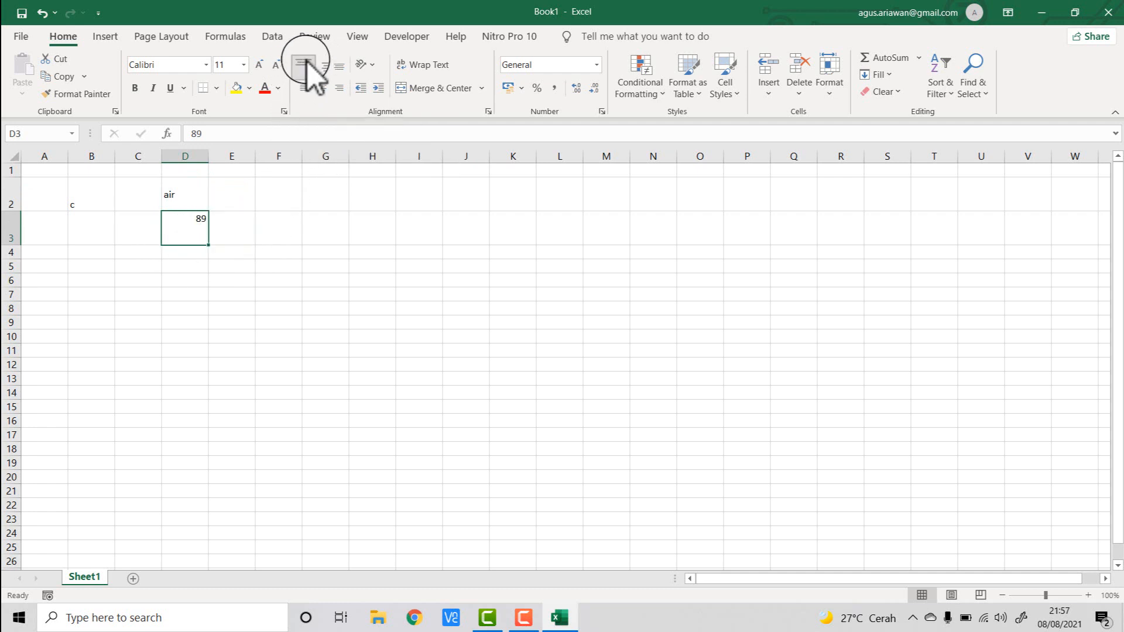
left_click(322, 68)
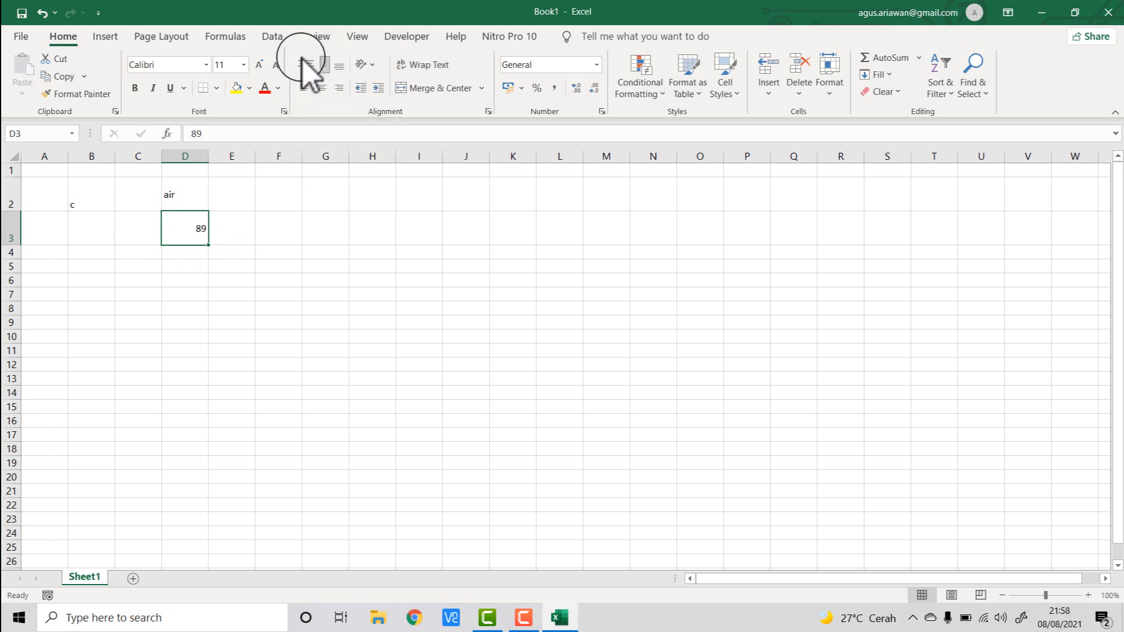
left_click(323, 88)
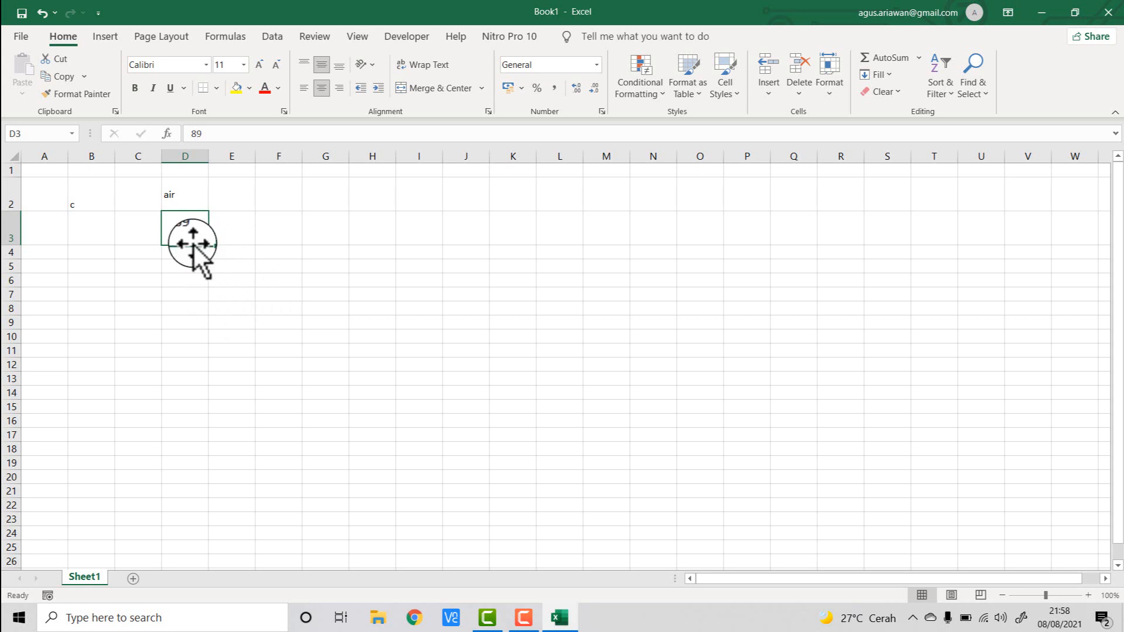
left_click(290, 297)
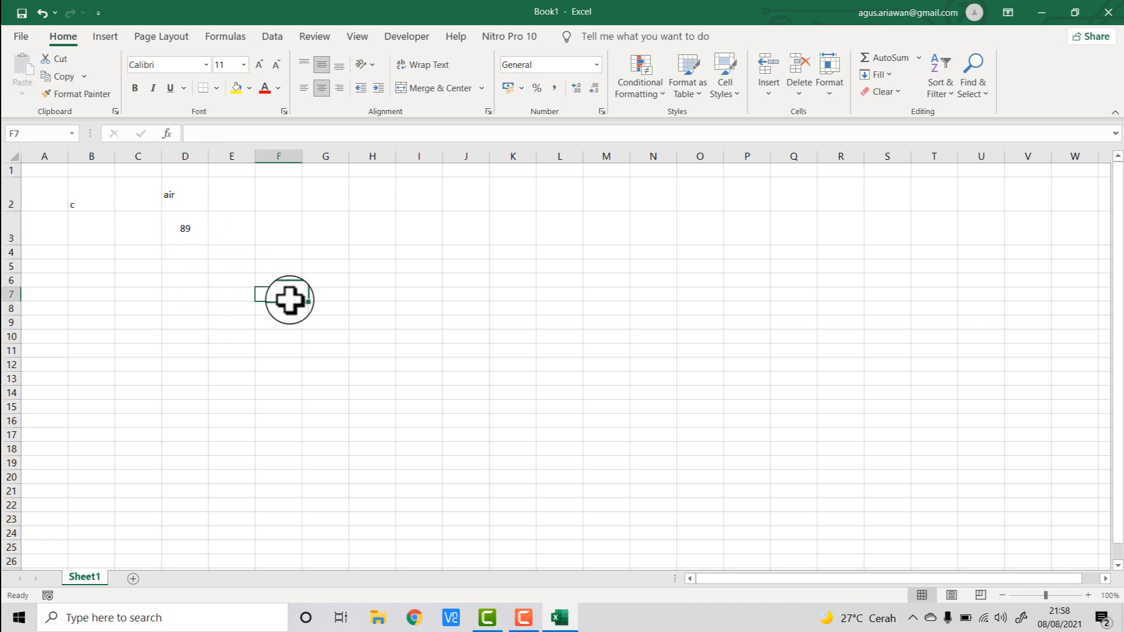
left_click(243, 230)
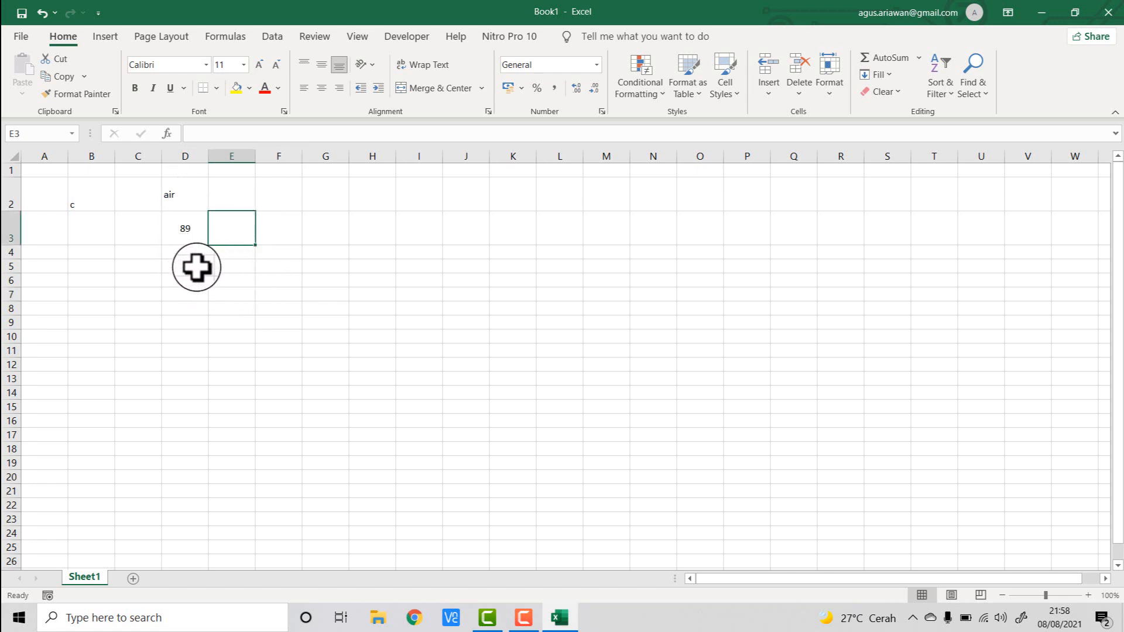
left_click_drag(196, 268, 346, 326)
left_click(388, 335)
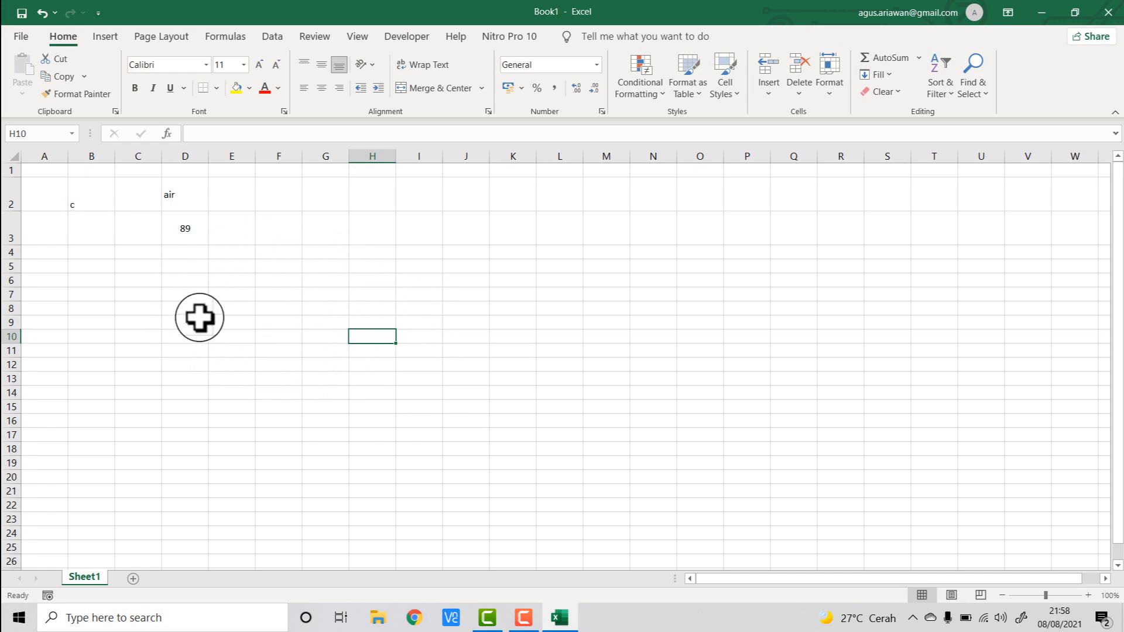
left_click(82, 197)
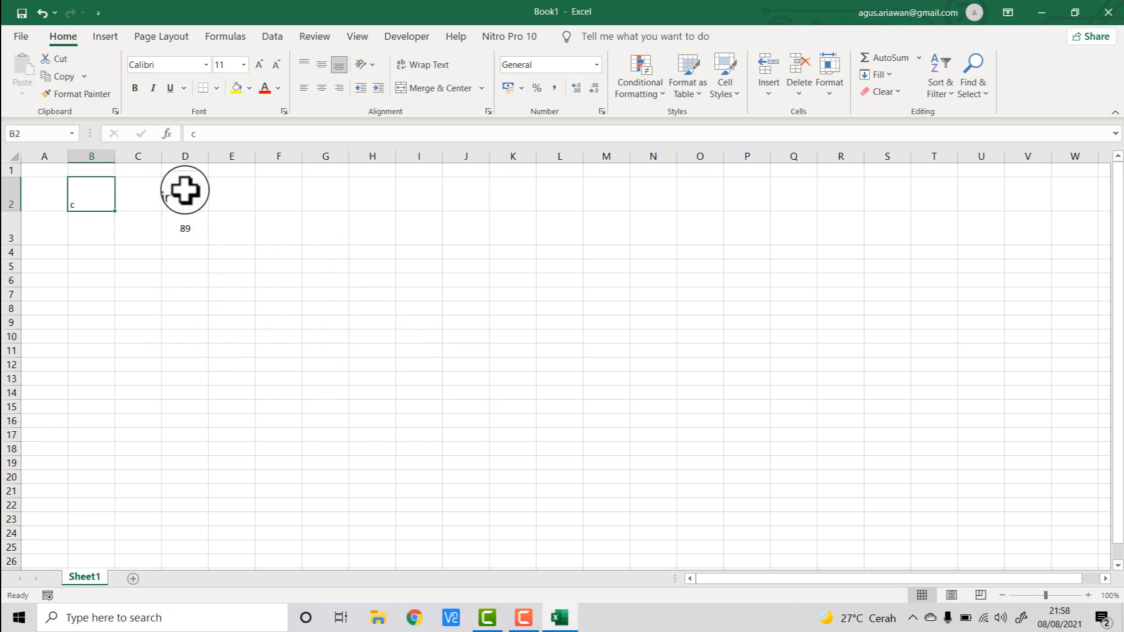
left_click(183, 189)
left_click(183, 227)
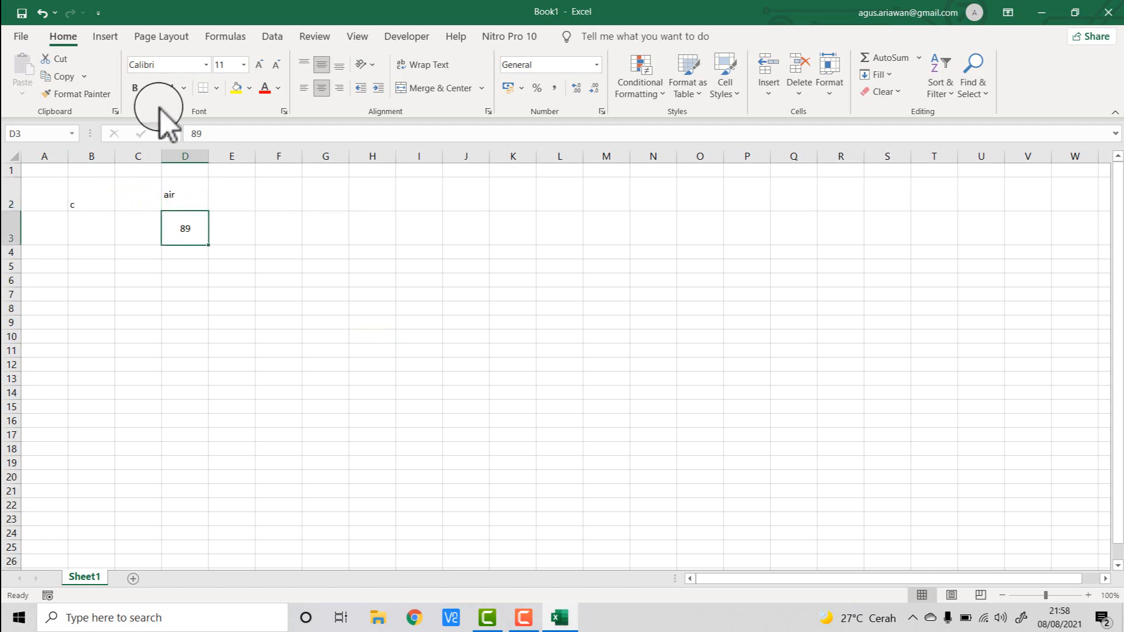
- Open the print preview of the sheet and return to the worksheet
left_click(30, 37)
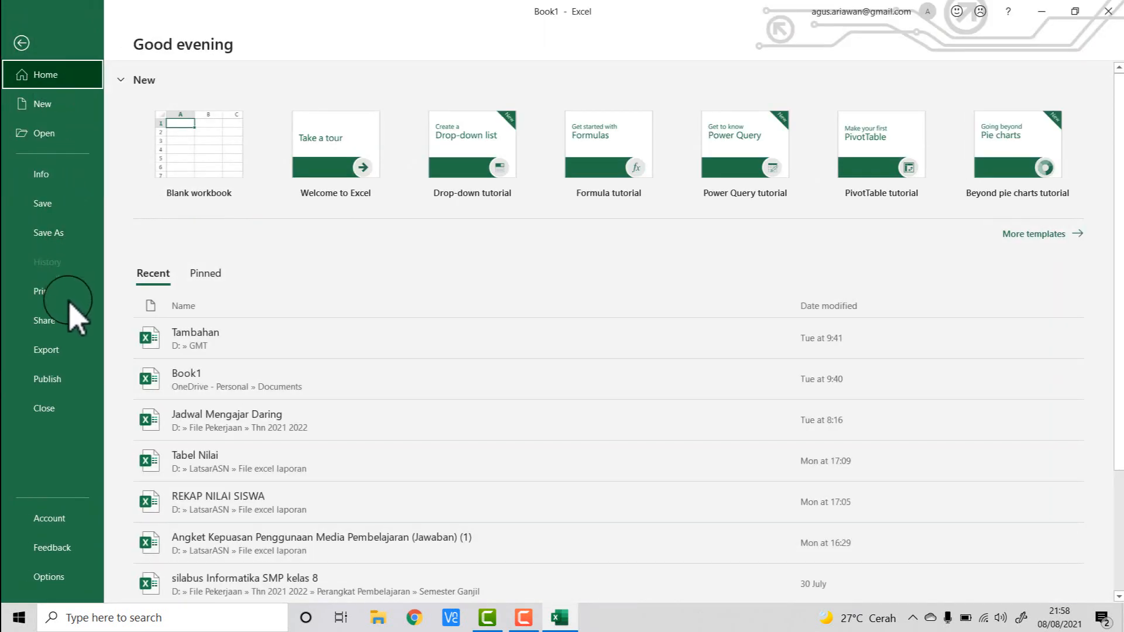
left_click(51, 303)
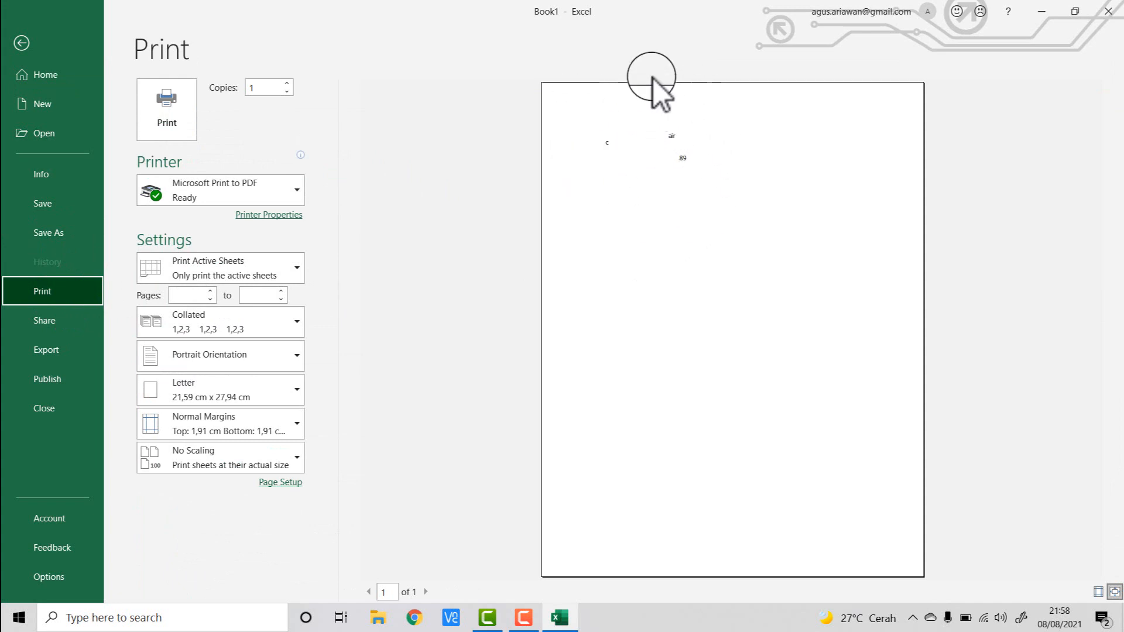
left_click(627, 171)
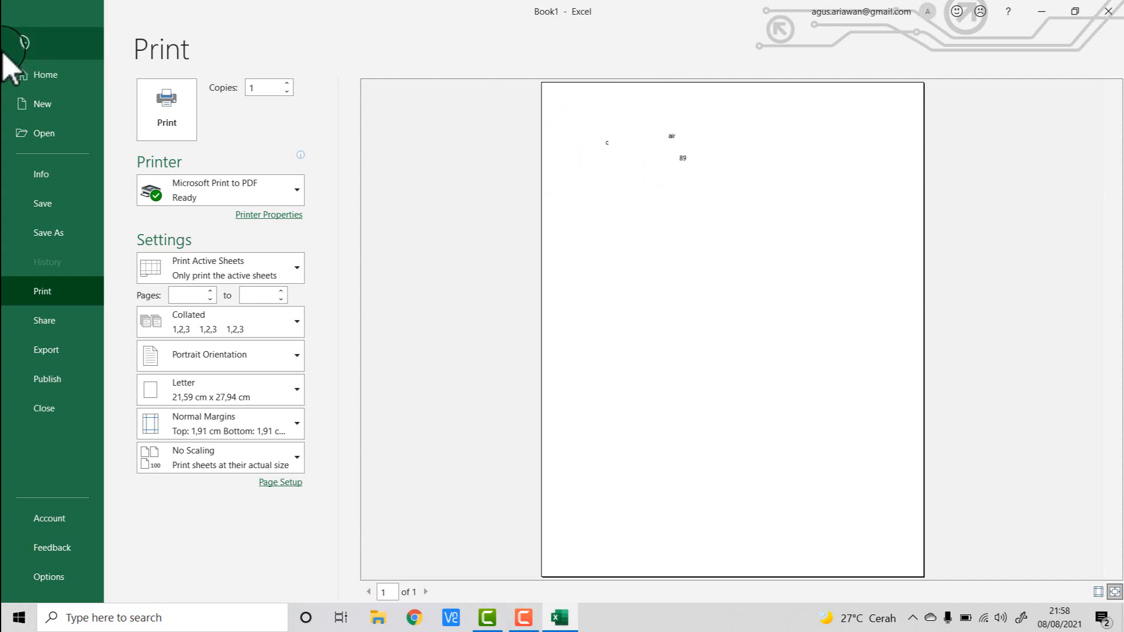
left_click(28, 47)
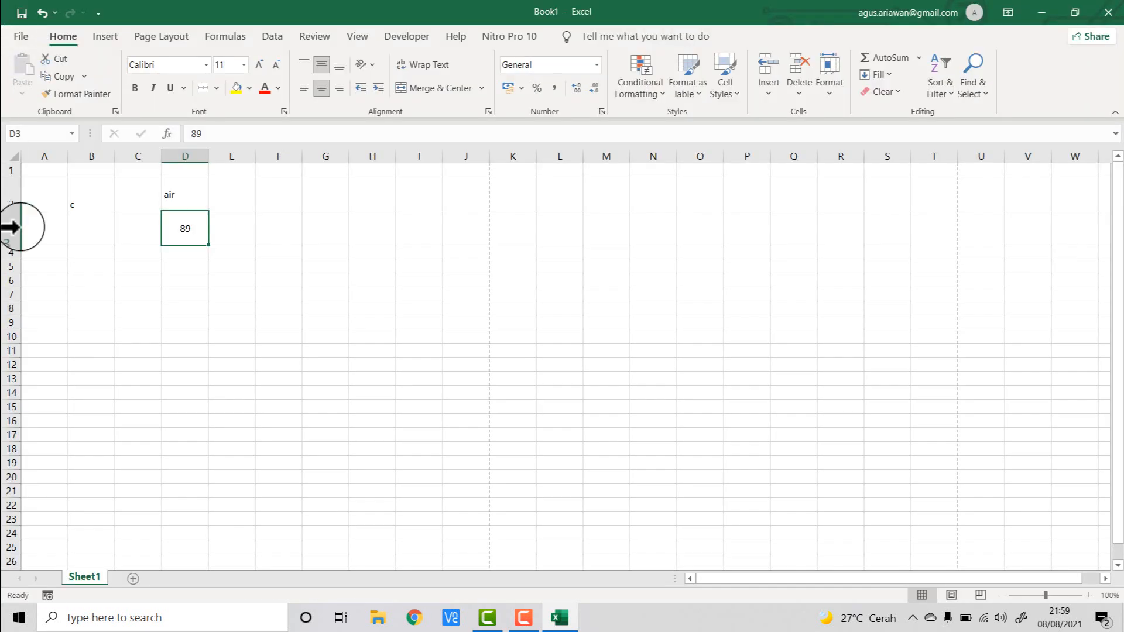
- Apply All Borders to cell E4
left_click(372, 349)
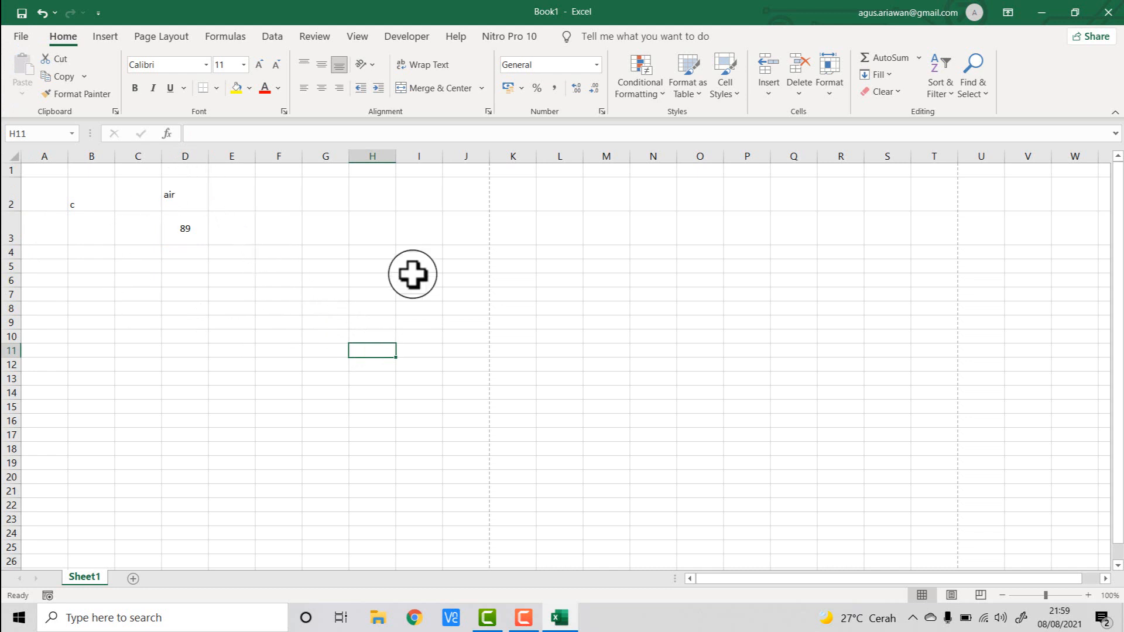
left_click(226, 251)
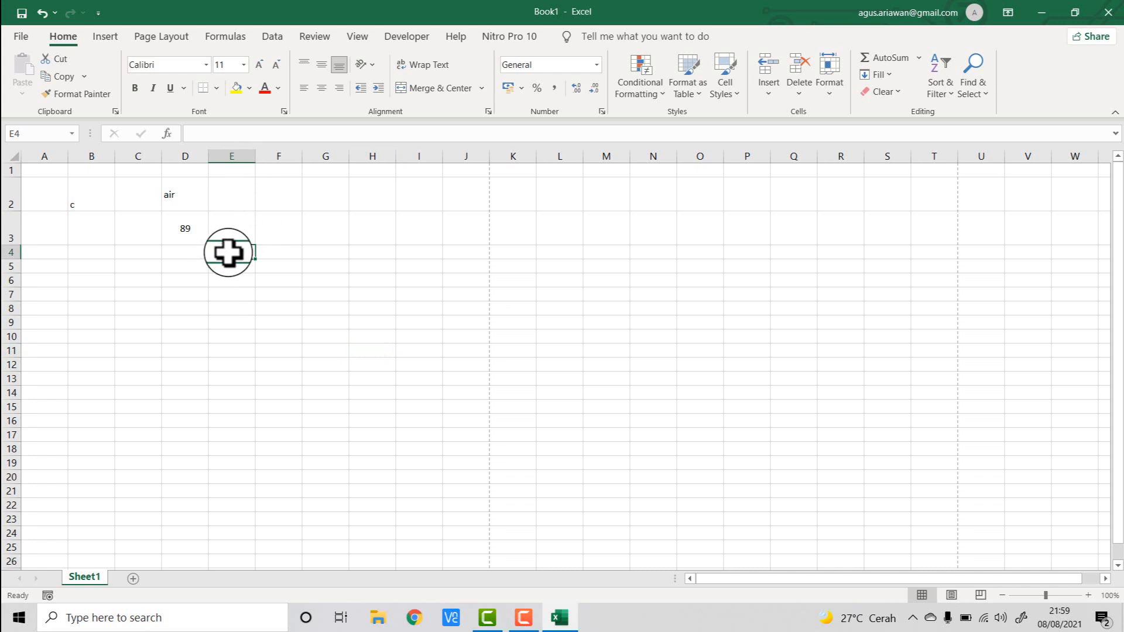
left_click(218, 90)
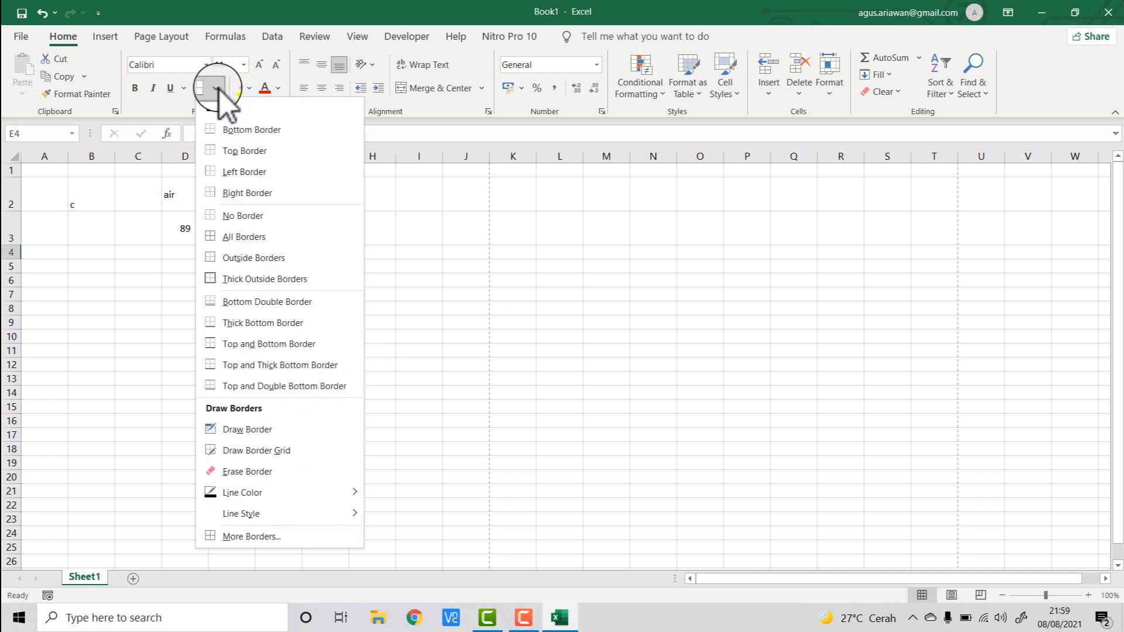
left_click(276, 240)
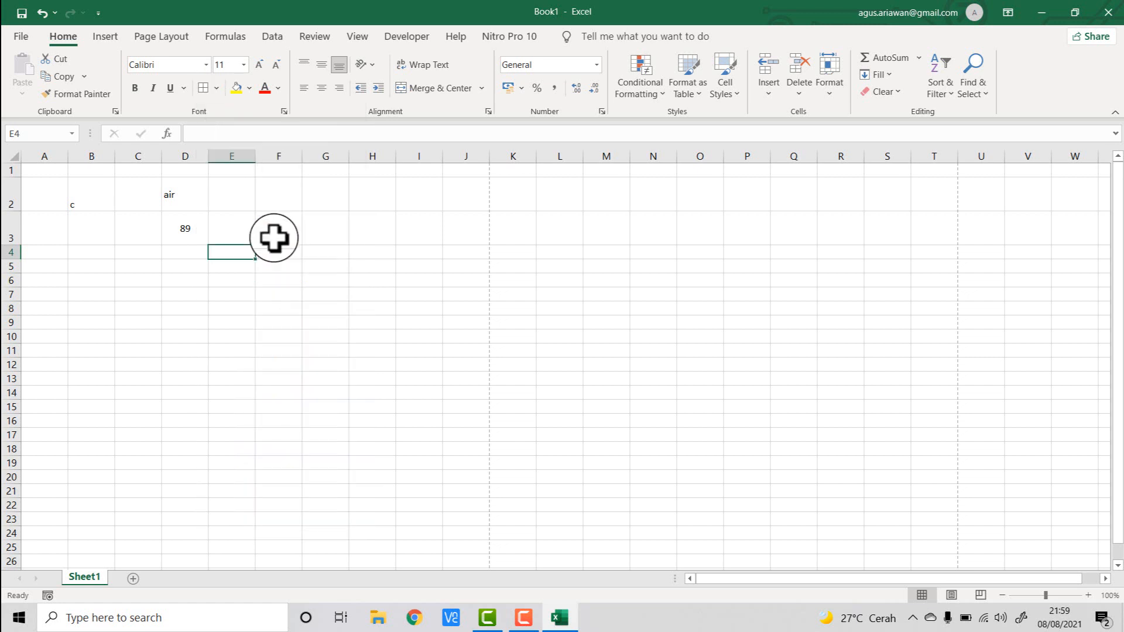
left_click(271, 309)
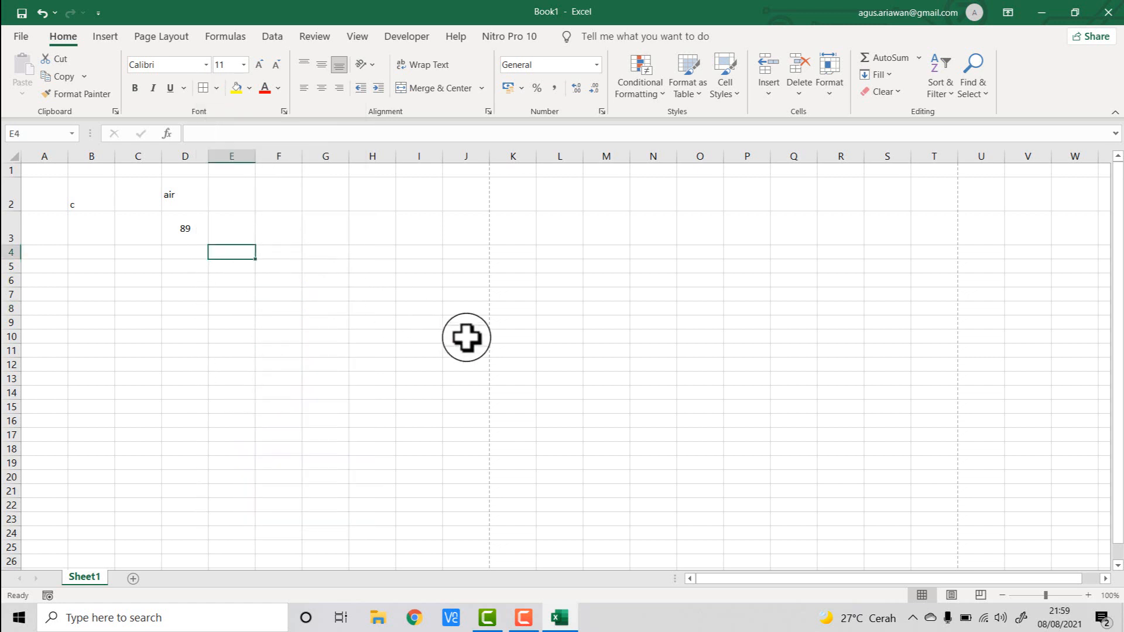
left_click(129, 253)
- Check the print preview again and return to the worksheet
left_click(26, 36)
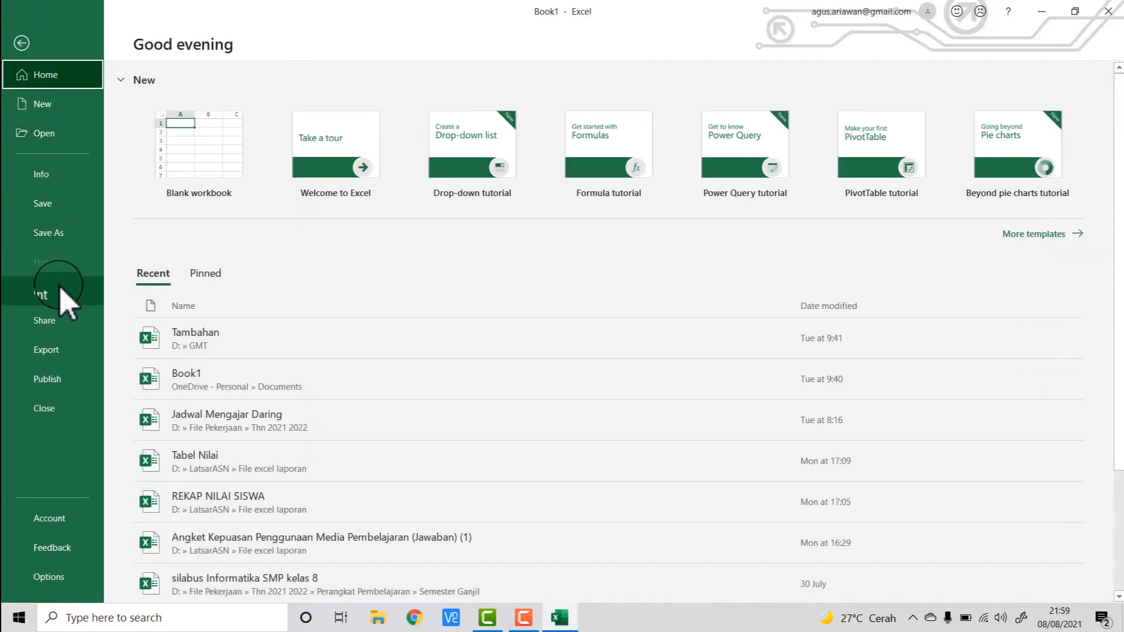
left_click(64, 295)
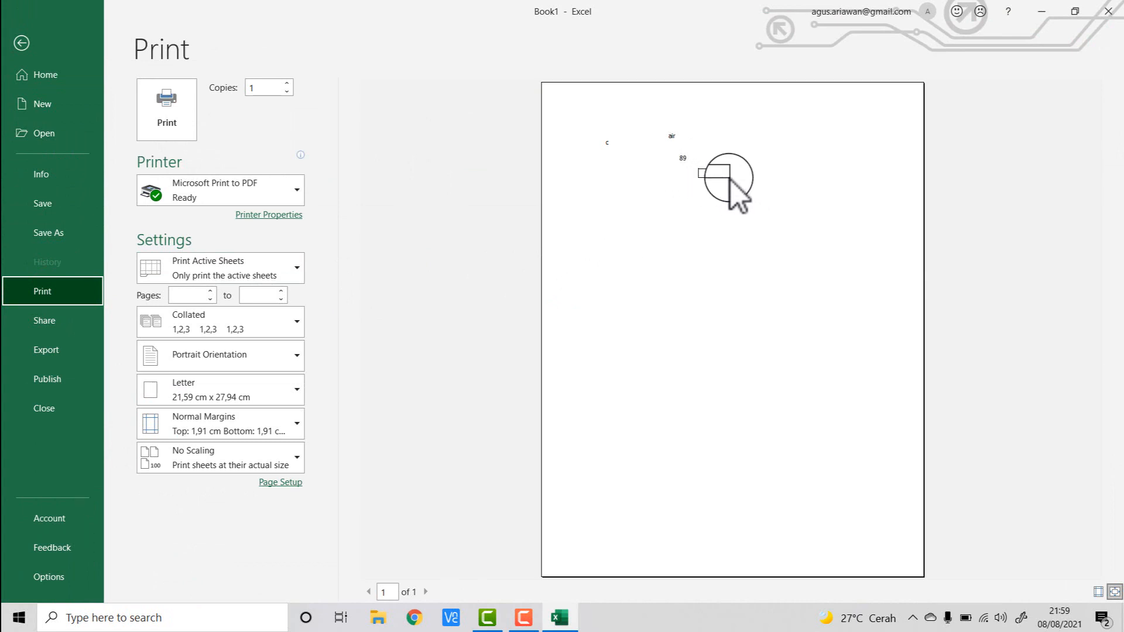
left_click(22, 43)
left_click(237, 308)
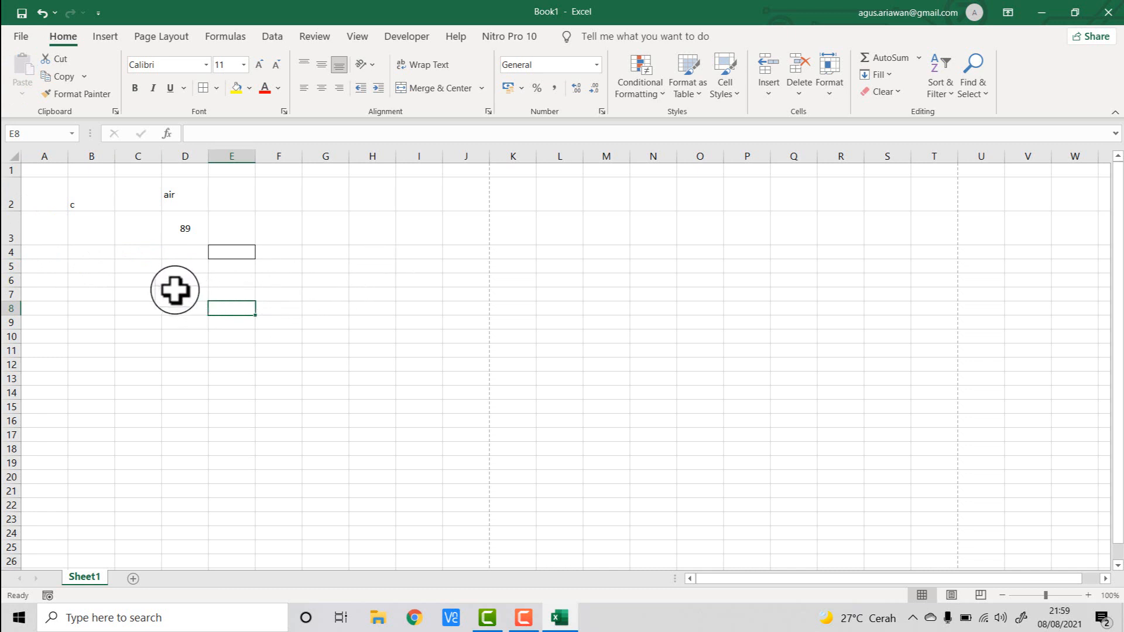
- Apply All Borders to the range D7:I14
left_click_drag(173, 289, 417, 391)
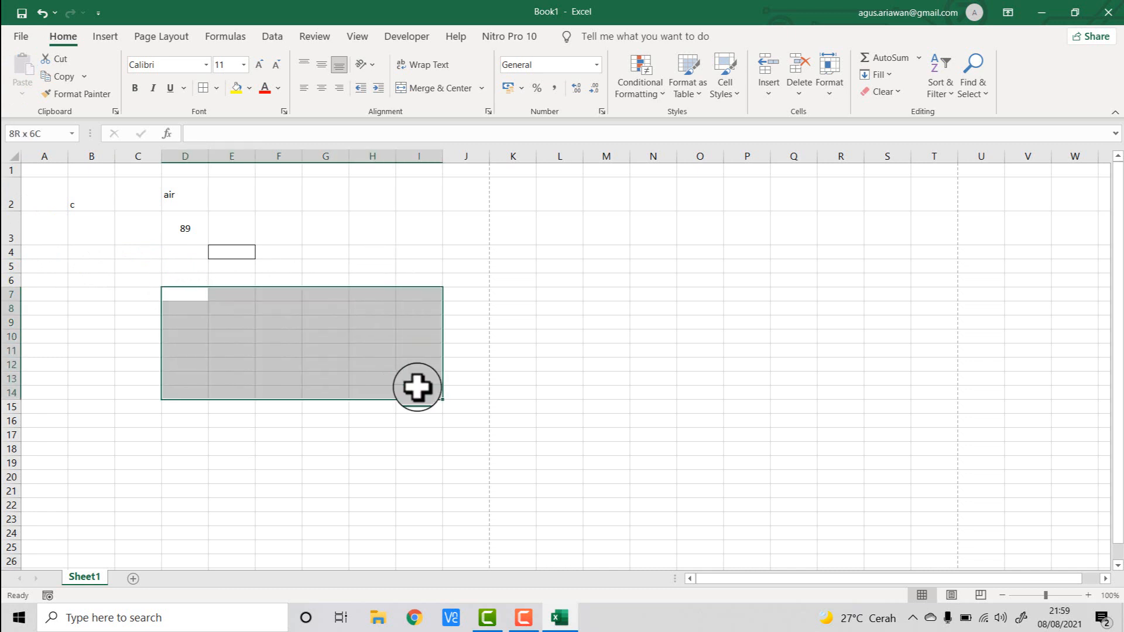
left_click(217, 89)
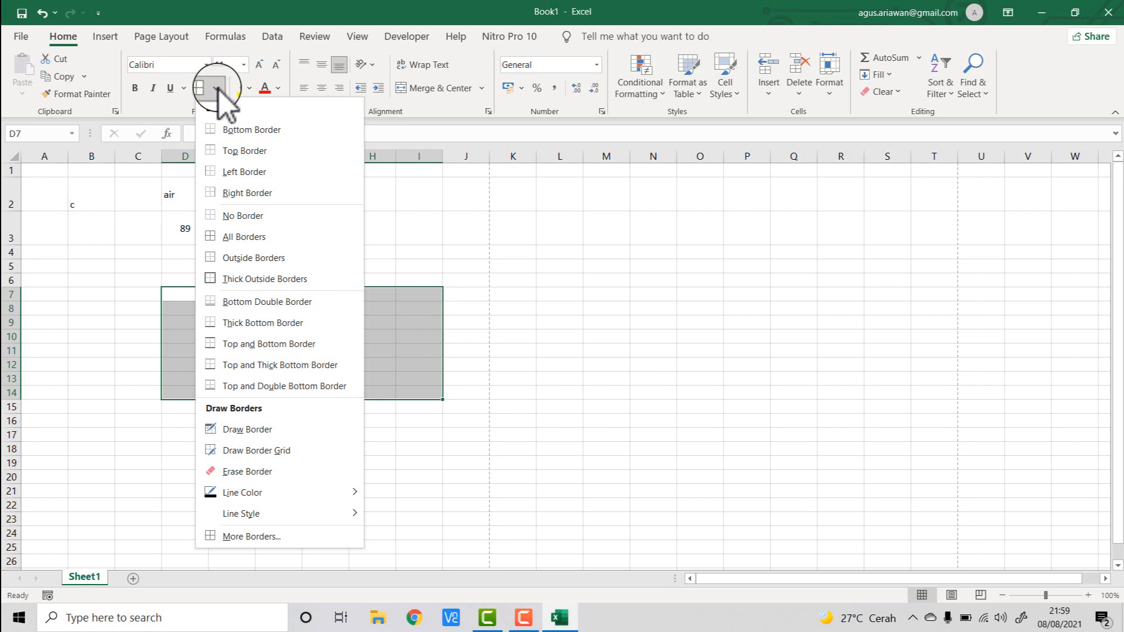
left_click(266, 238)
left_click(317, 491)
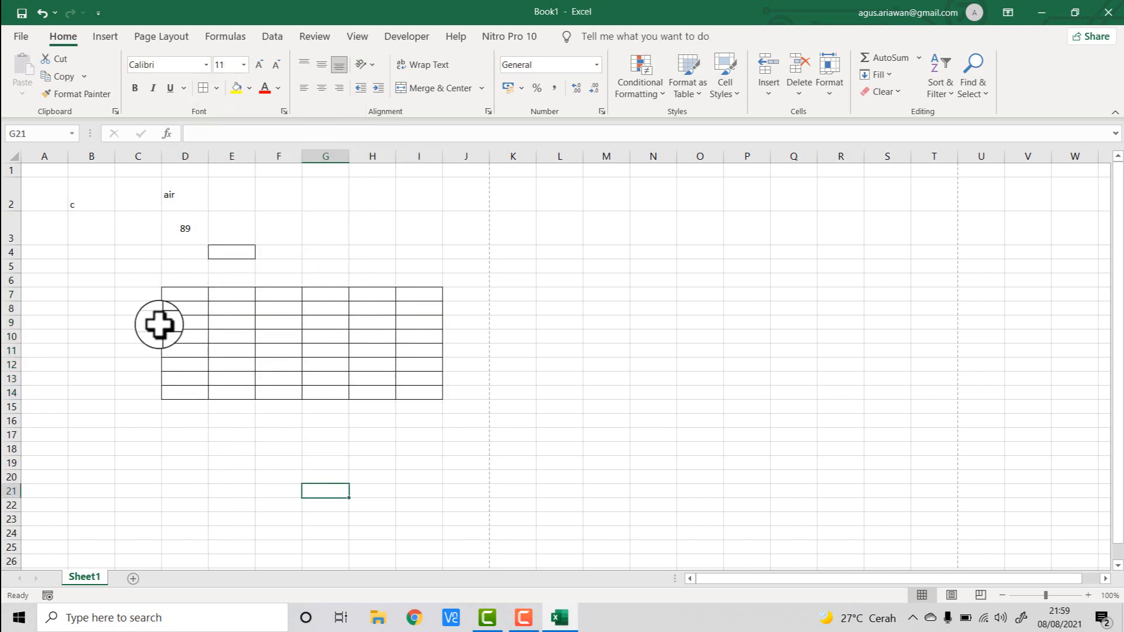
- Preview the printout of the bordered table once more and return to the worksheet
left_click(20, 36)
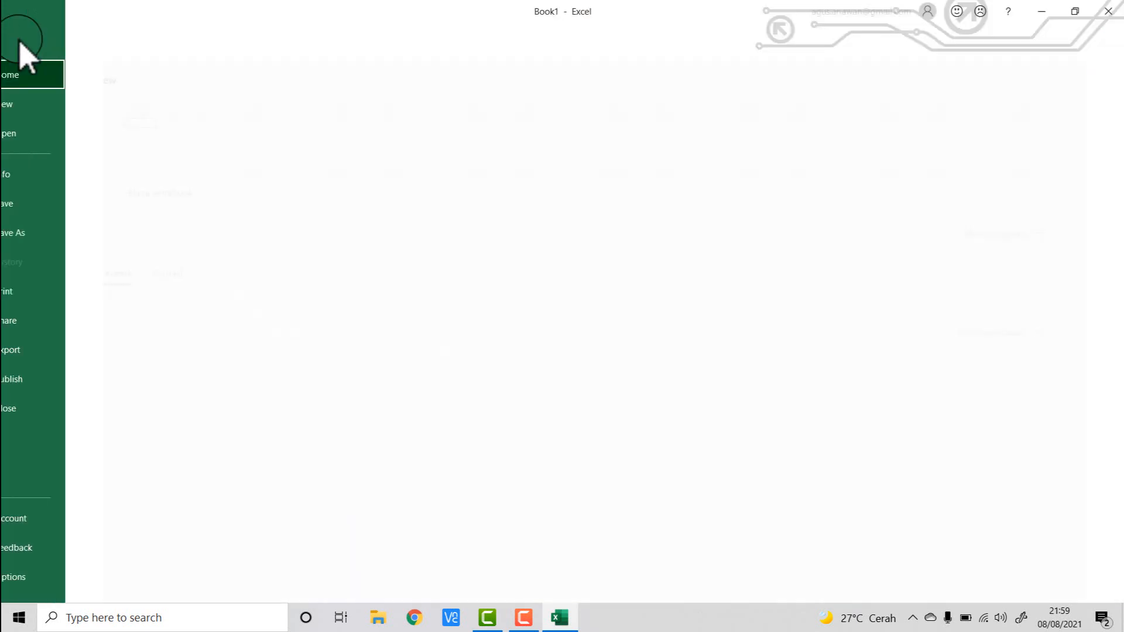
left_click(47, 292)
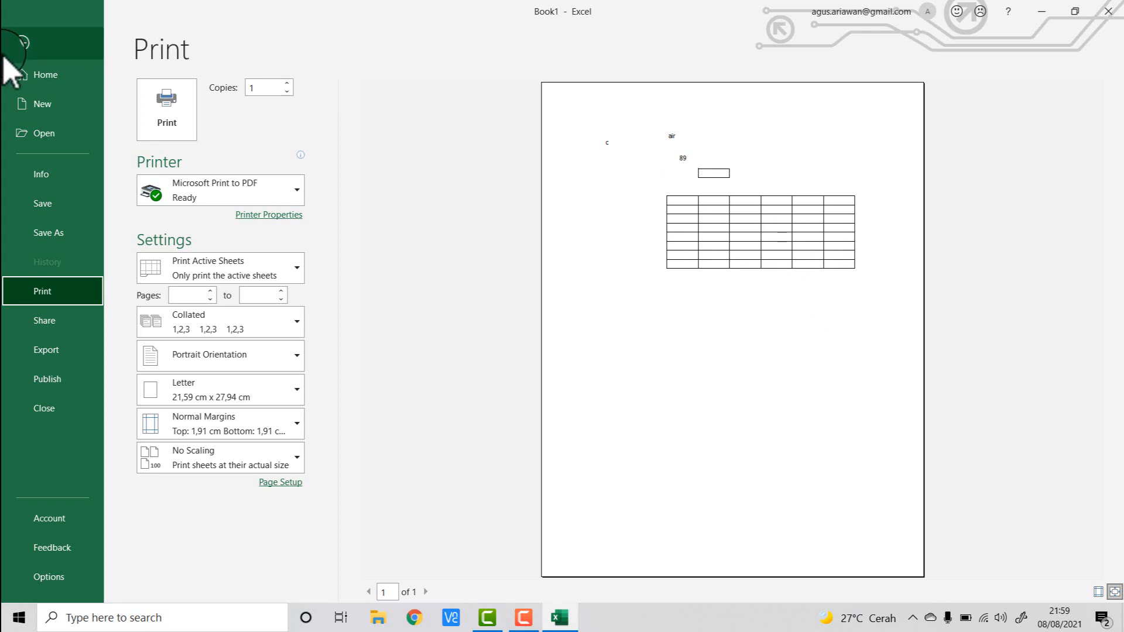
left_click(23, 44)
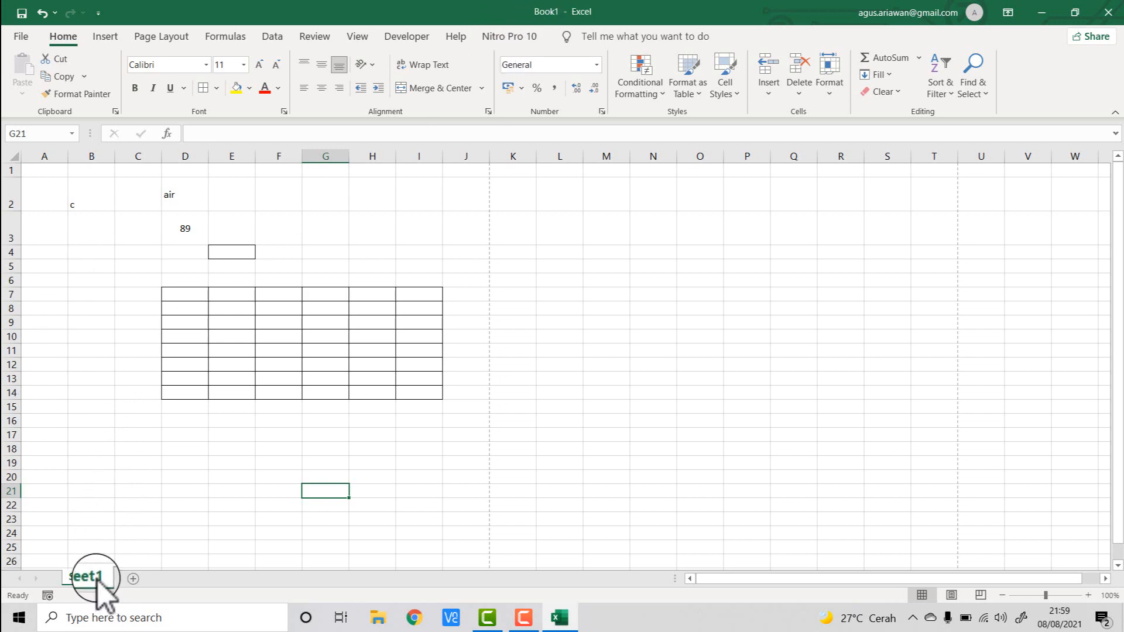
- Add new worksheets and enter Nama, Adi, Andi, Budi and Banu down column B from B4 to B8
left_click(134, 580)
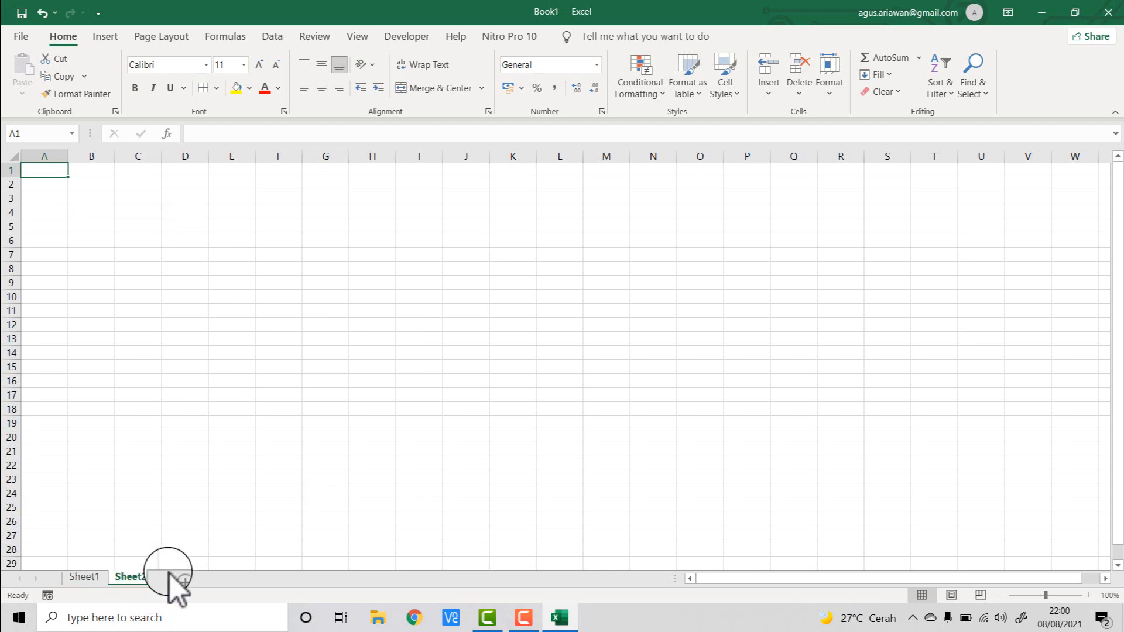
left_click(181, 580)
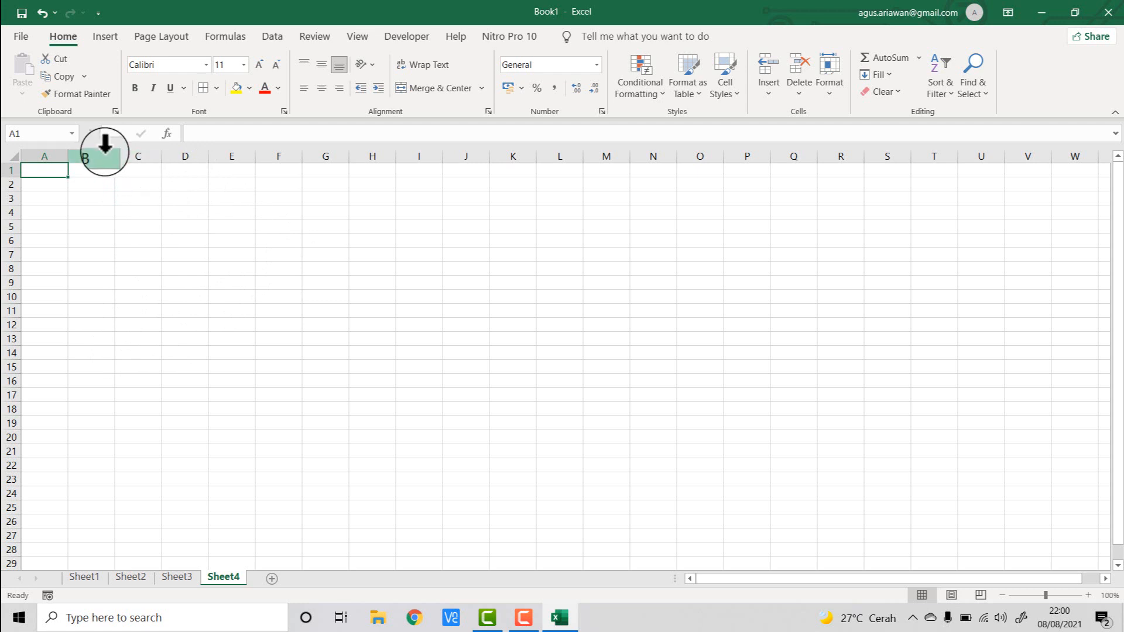
left_click(92, 212)
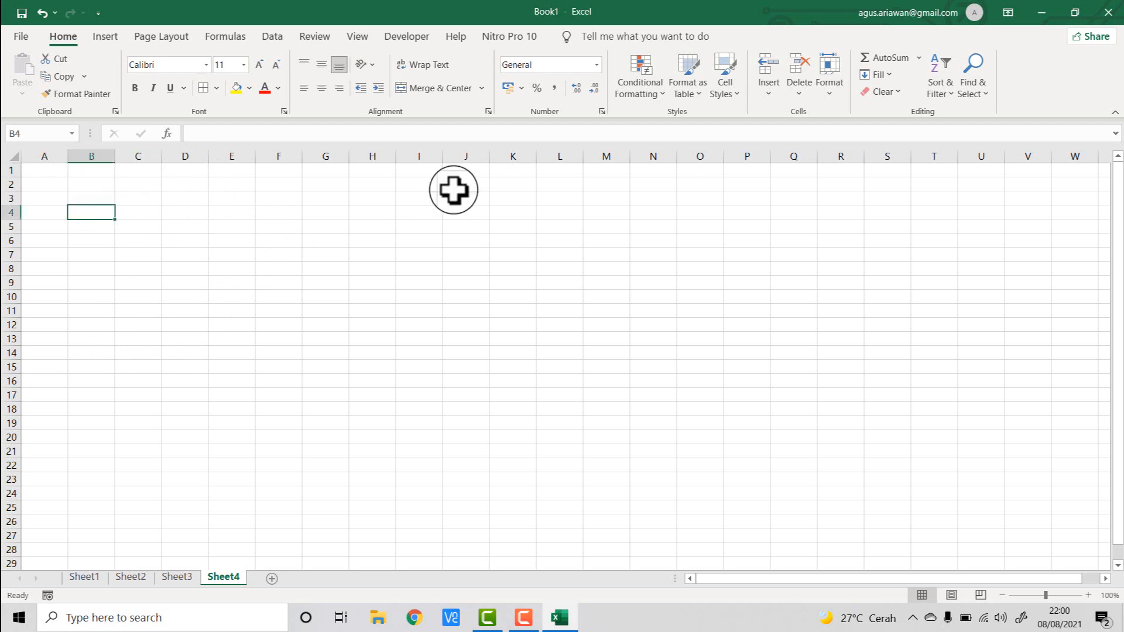
type("na")
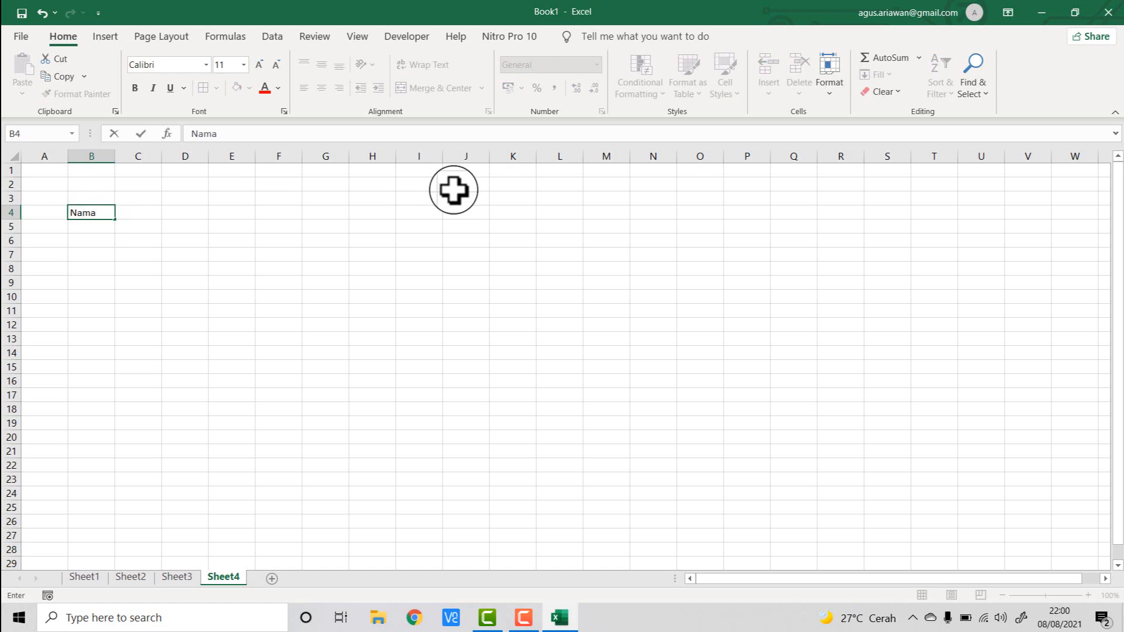
type("ma")
key("Return")
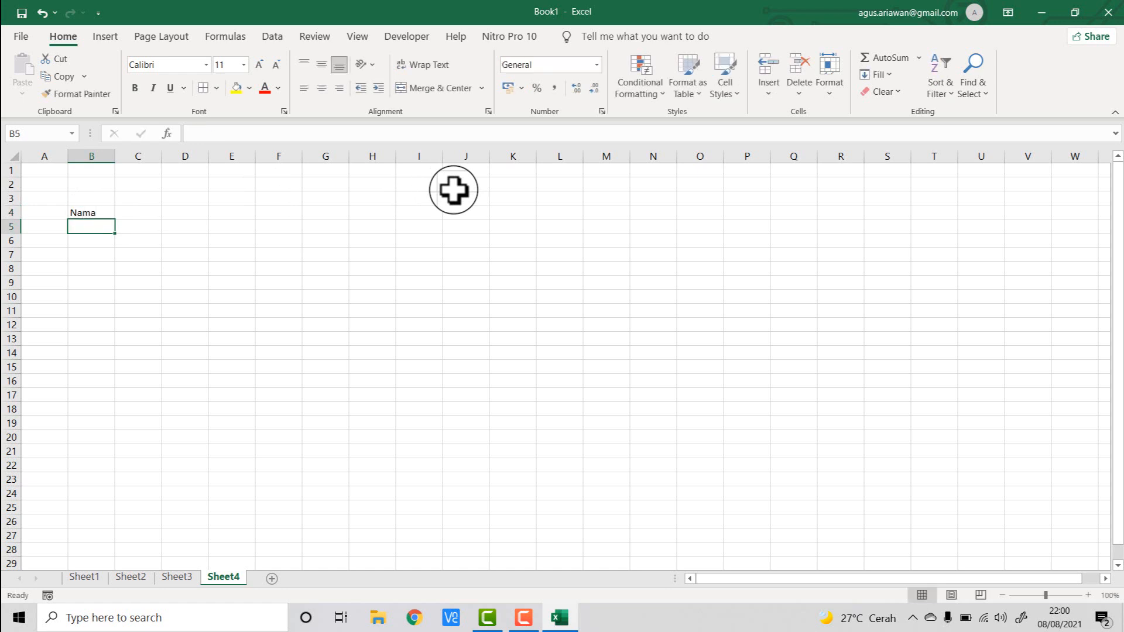
type("Adi")
key("Return")
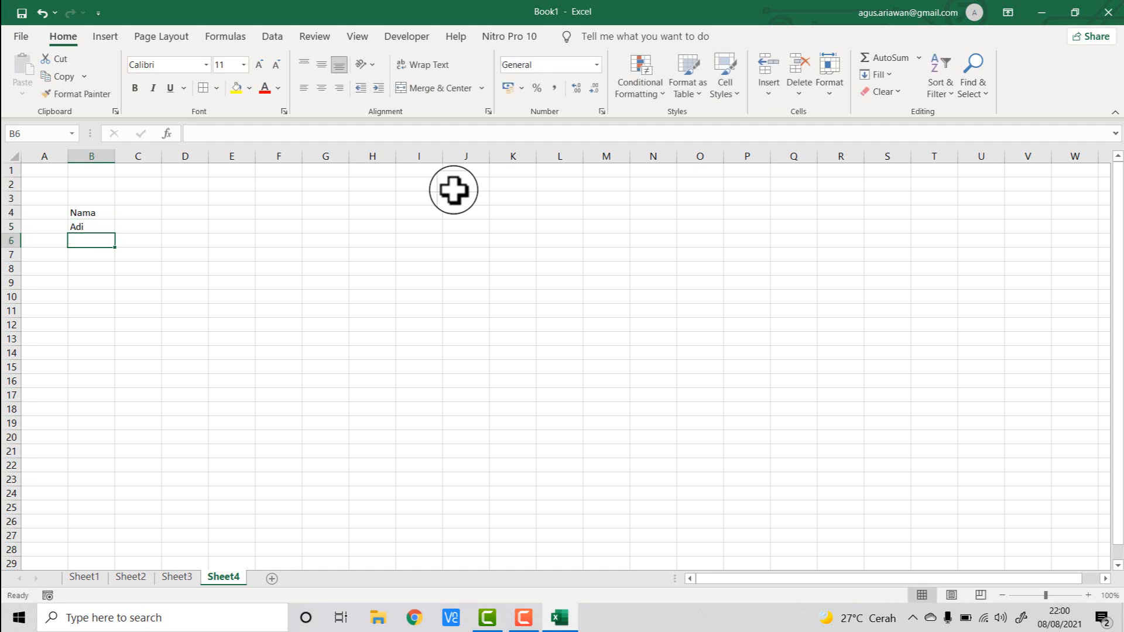
type("Andi")
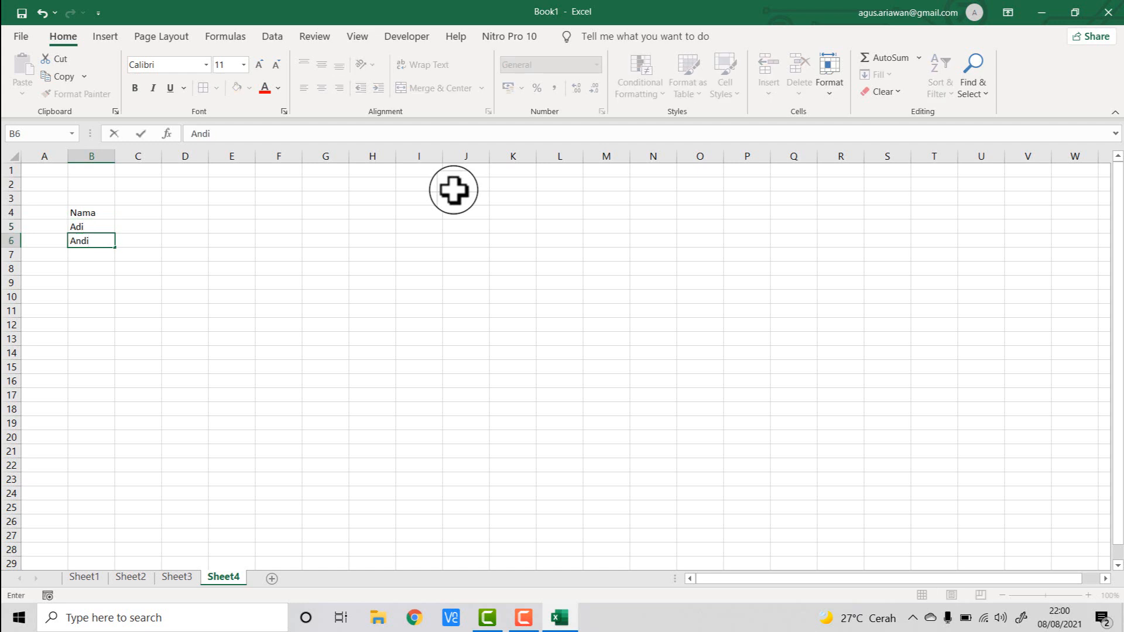
key("Return")
type("Budi")
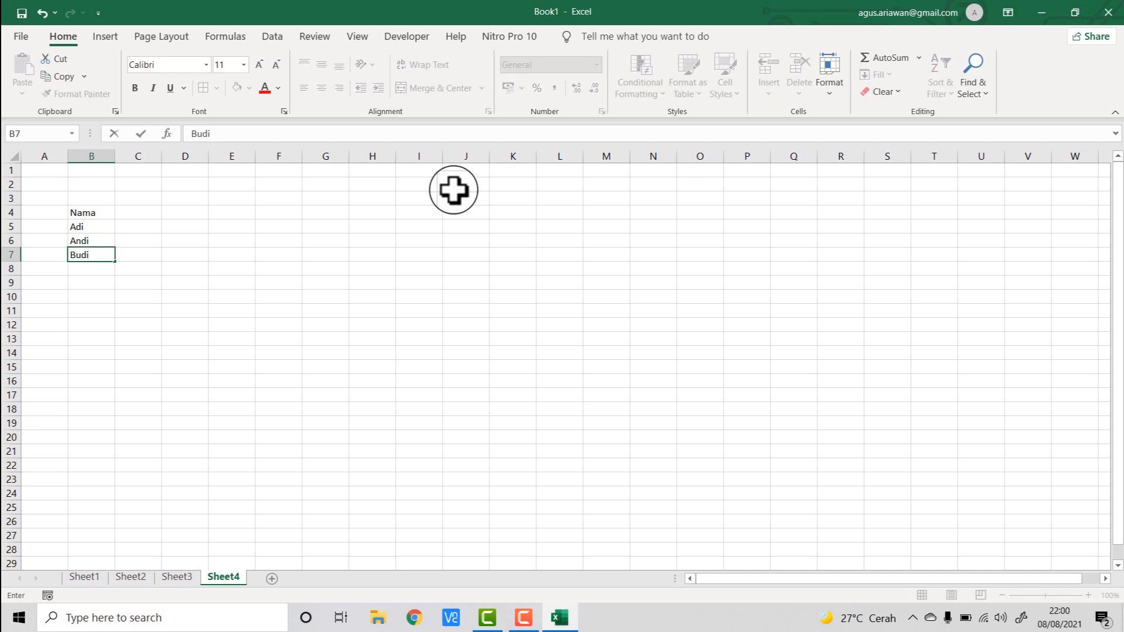
key("Return")
type("Banu")
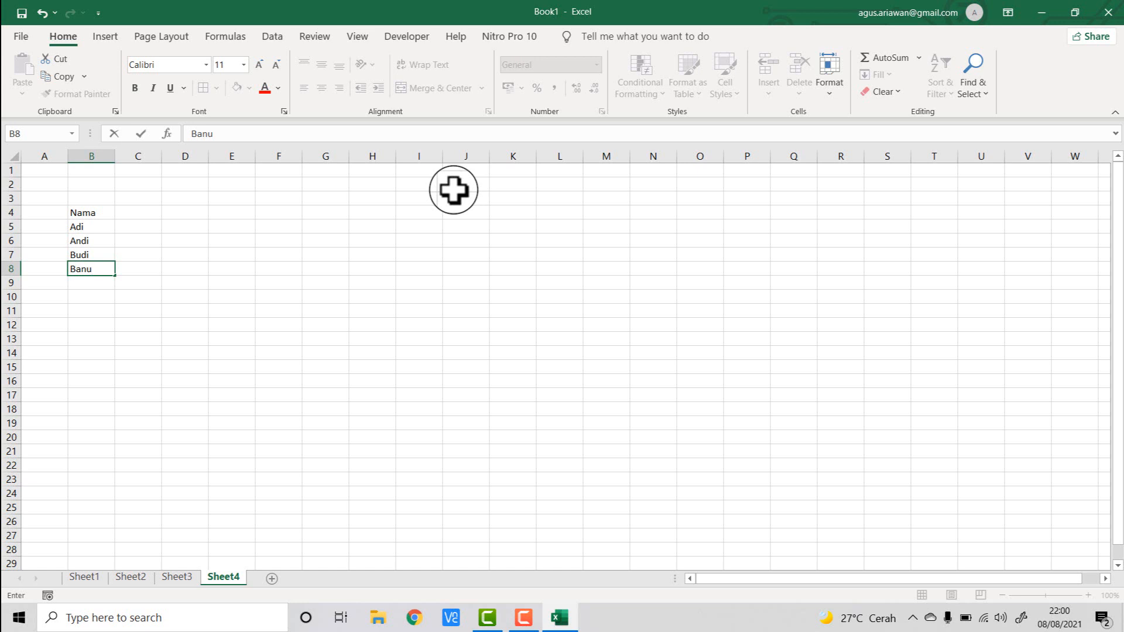
key("Tab")
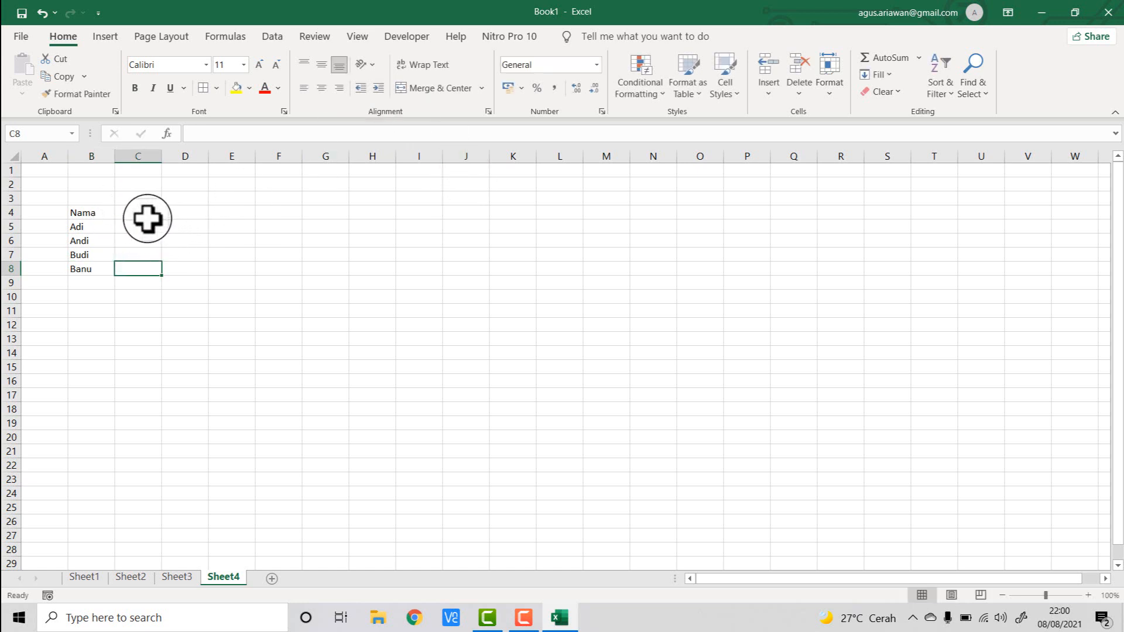
- Enter the header Nilai in C3 and the subjects Bhs. Indonesi, Mat, IPA and Bhs. Nggris in C4:F4
left_click(149, 198)
type("Nilai")
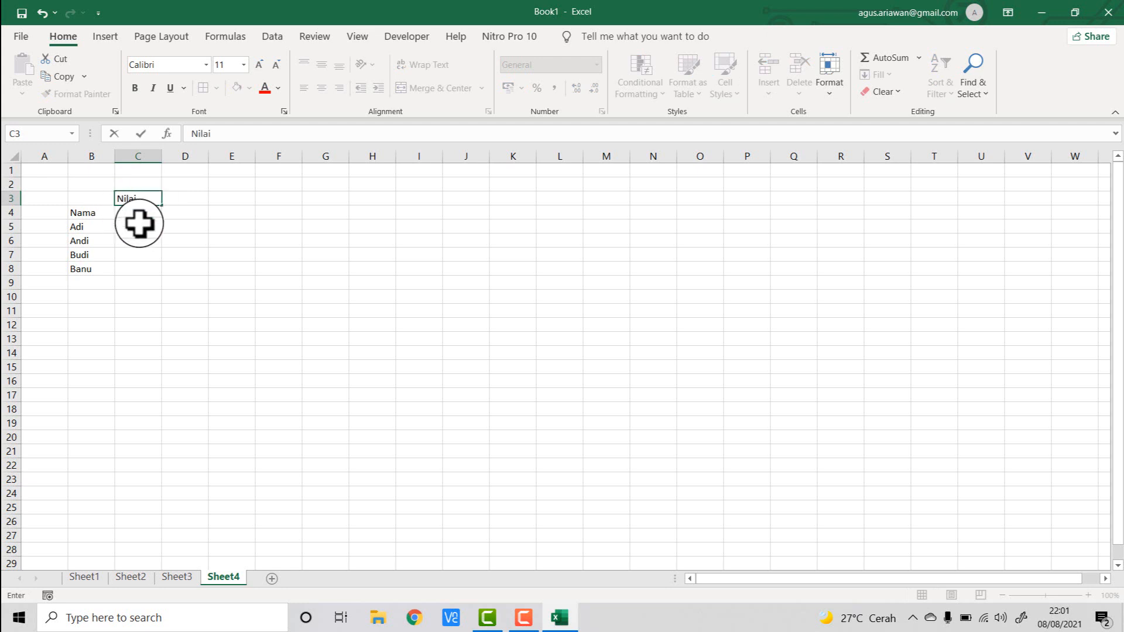
key("Return")
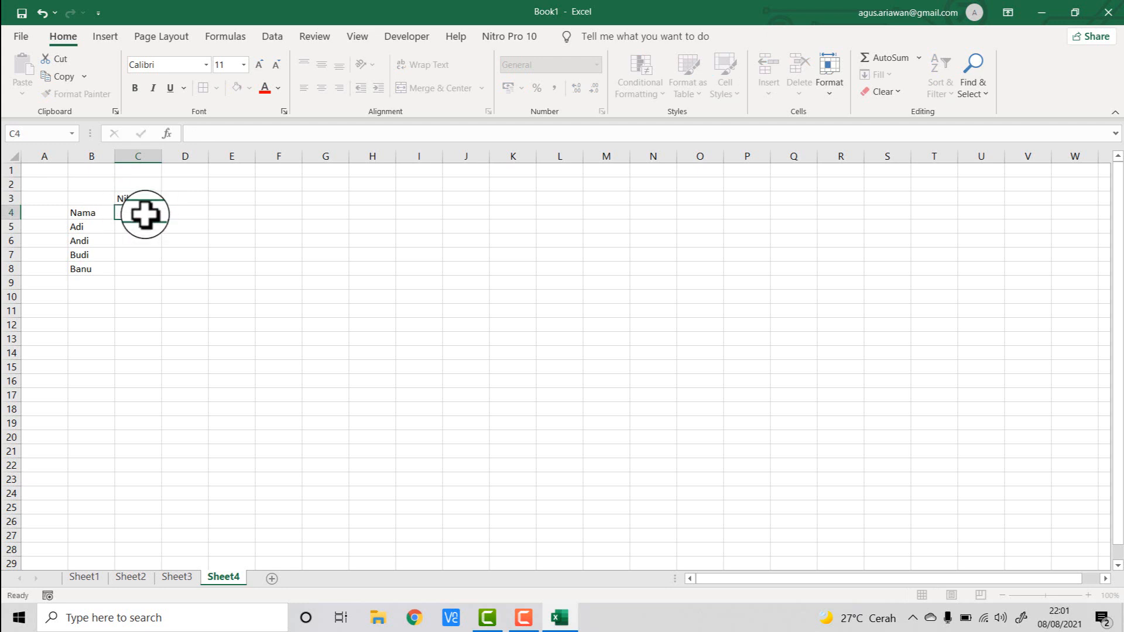
type("B")
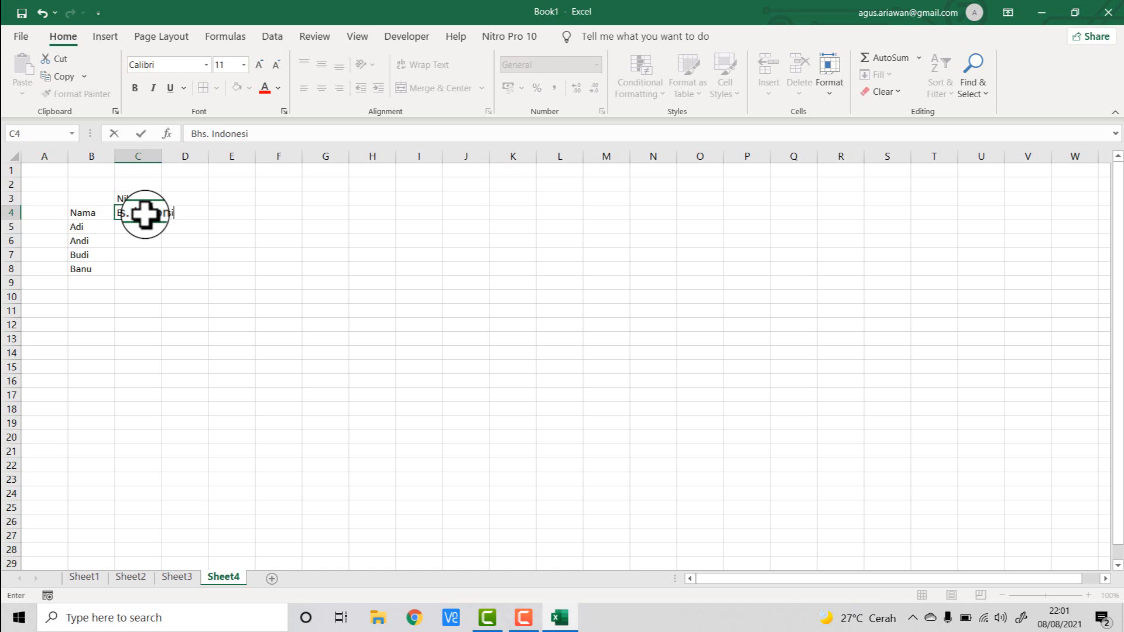
type("hs. Indonesi")
key("Tab")
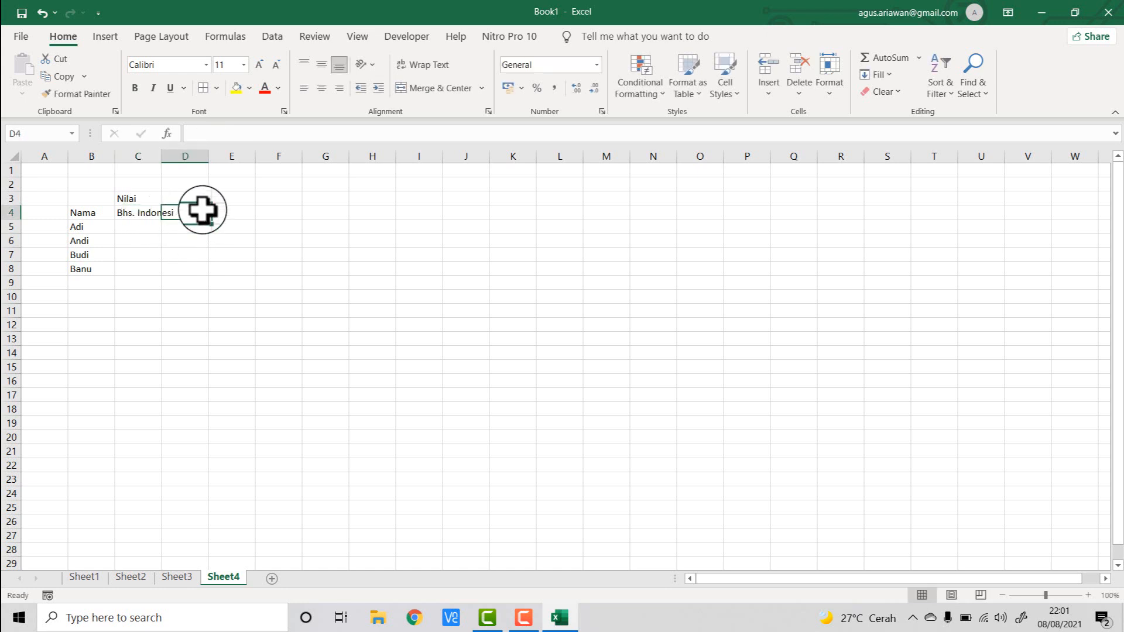
type("Mat")
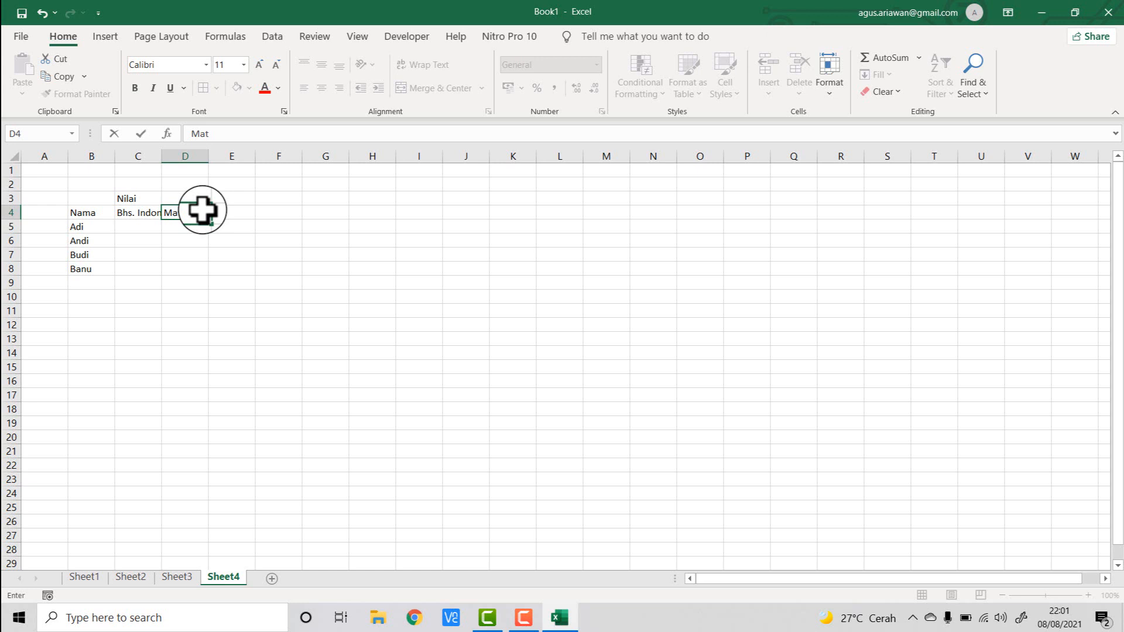
key("Tab")
type("IP")
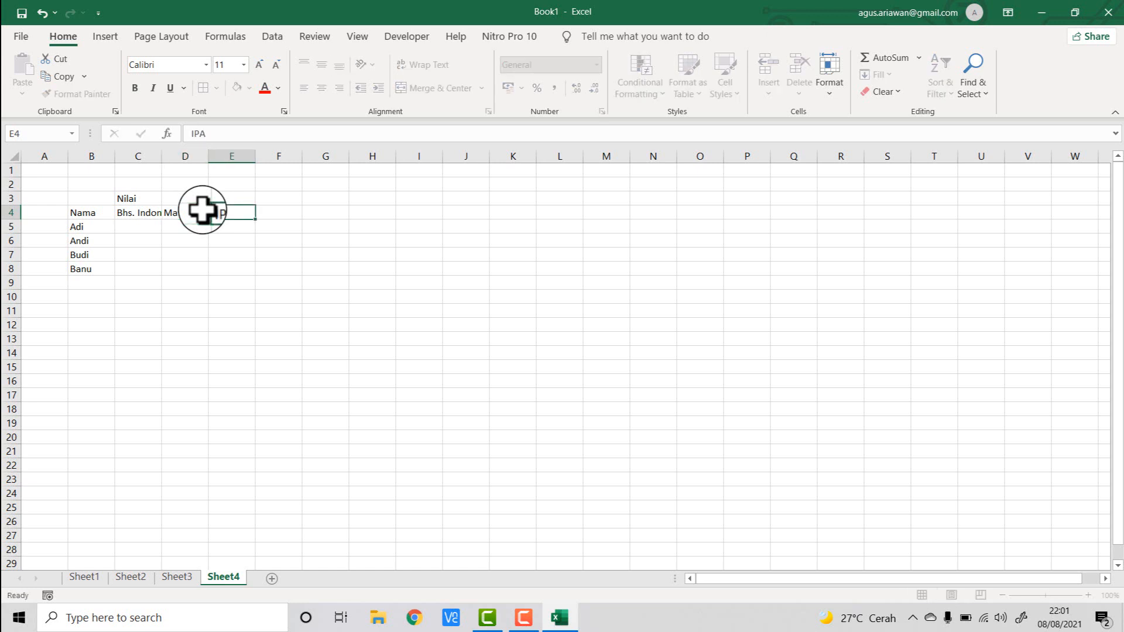
key("Tab")
type("B")
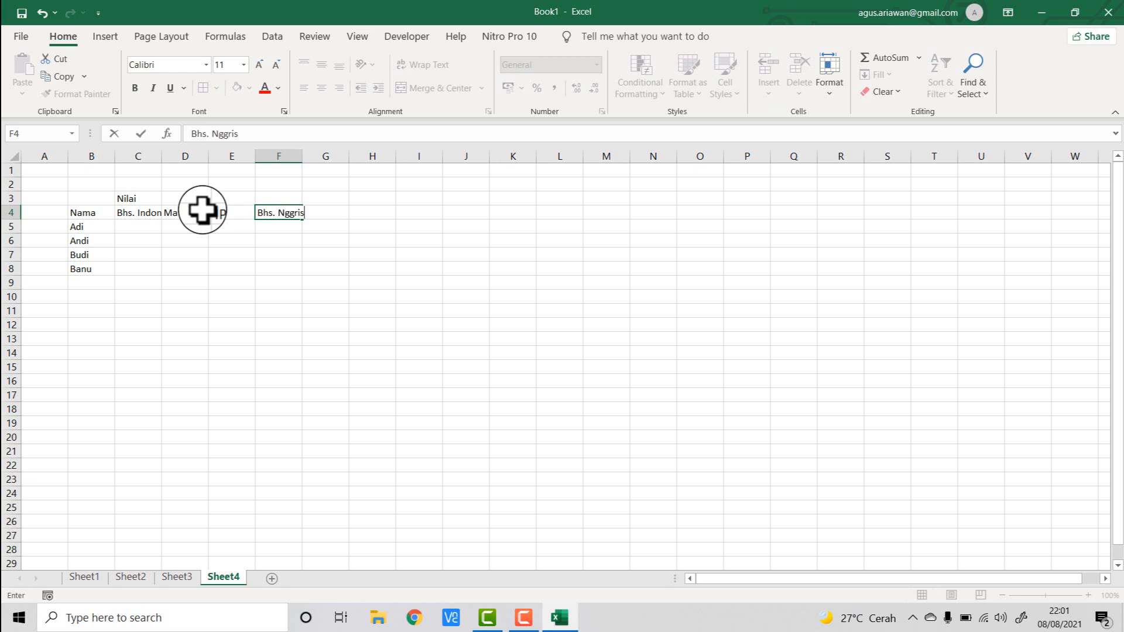
type("hs. Nggris")
key("Return")
- Merge and center the range C3:F3, then unmerge it again
left_click(158, 296)
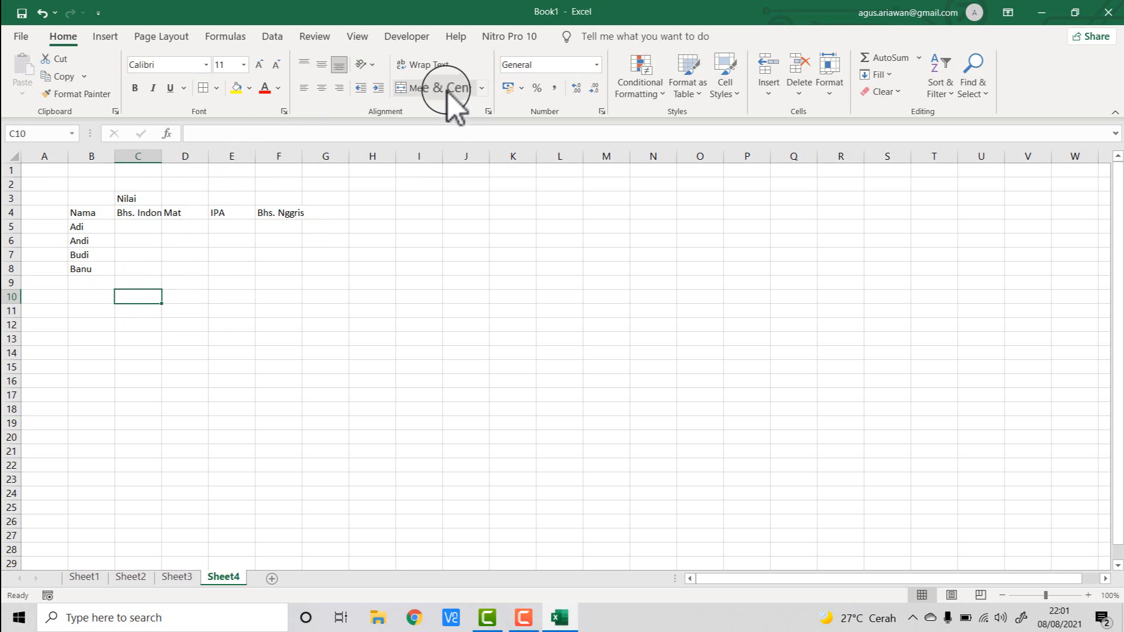
left_click(153, 200)
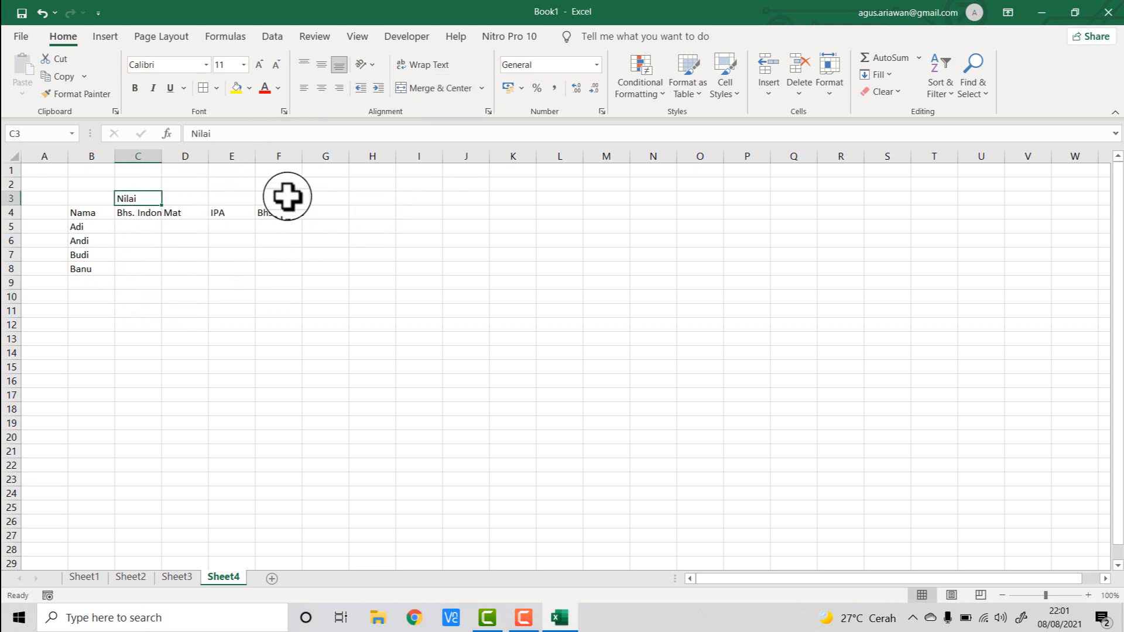
left_click(140, 269)
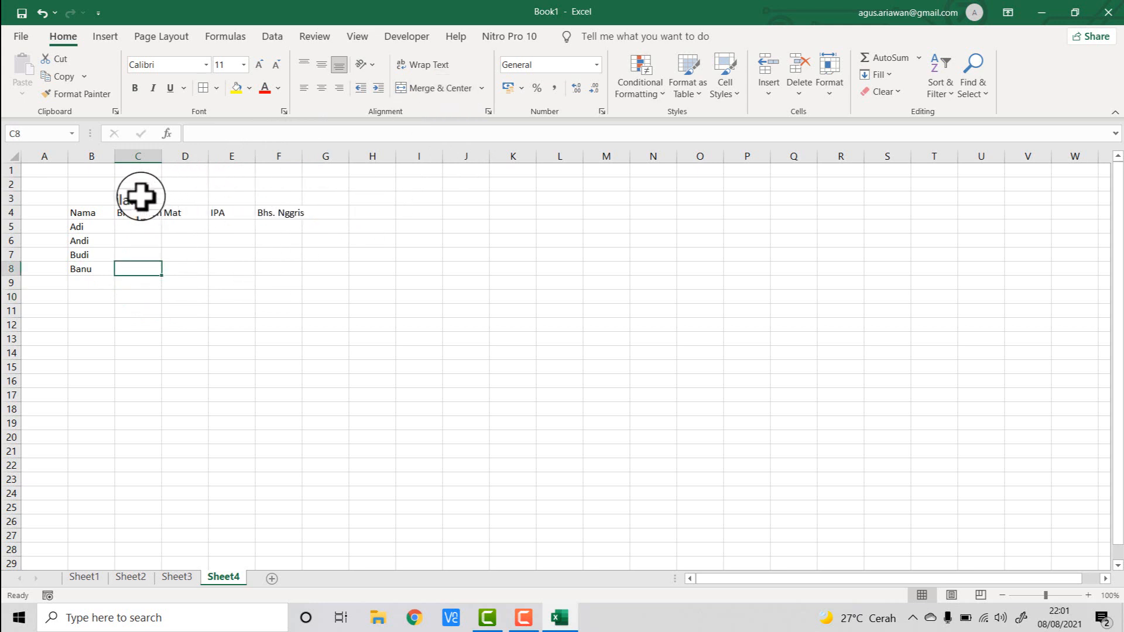
left_click_drag(140, 196, 272, 200)
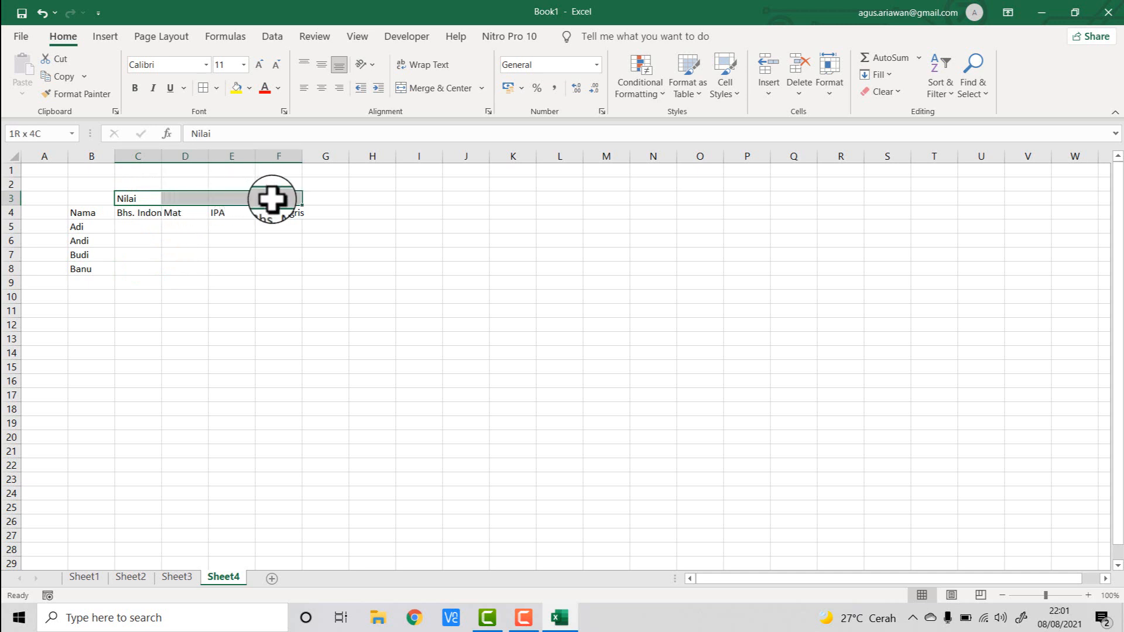
left_click(424, 94)
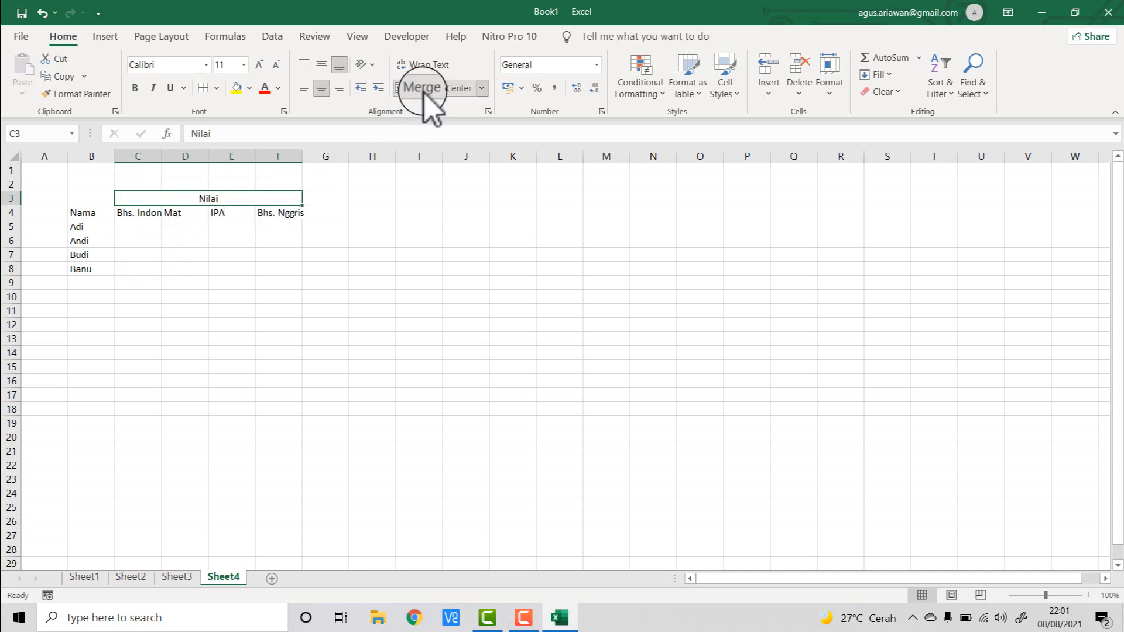
left_click(425, 94)
left_click(231, 296)
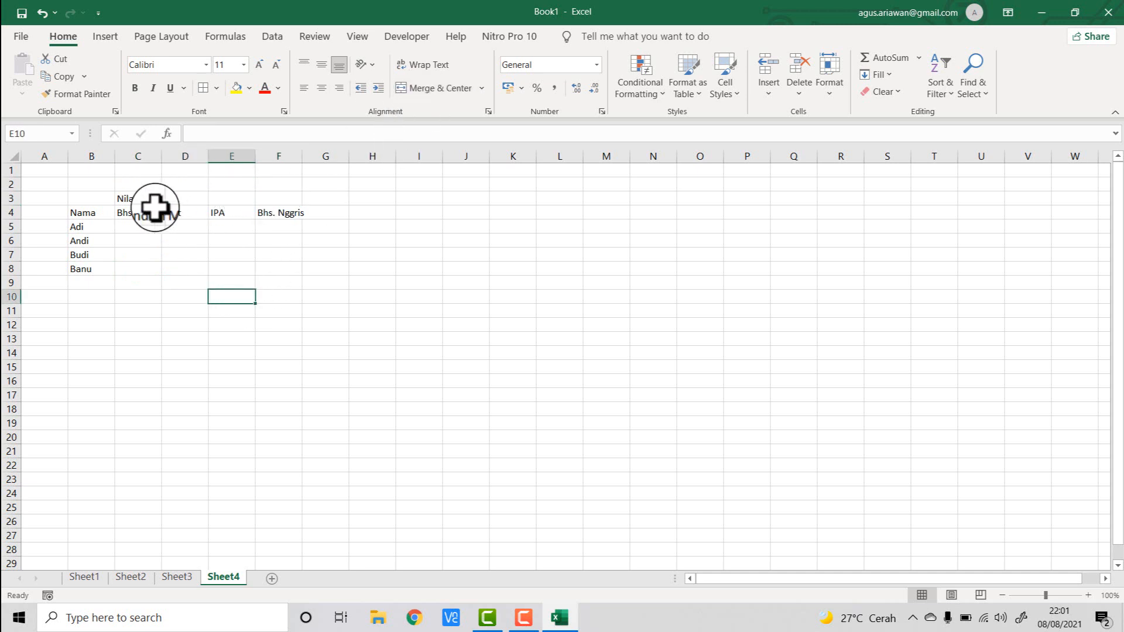
- Merge and center the Nilai header across C3:F3
left_click(141, 199)
left_click_drag(142, 197, 273, 196)
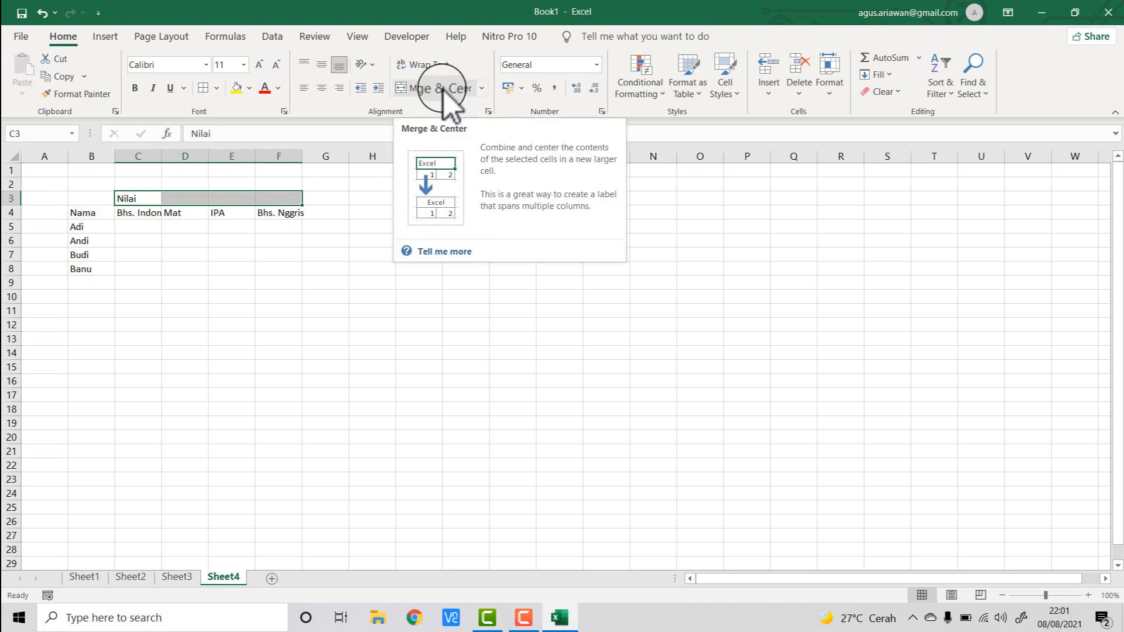
left_click(444, 91)
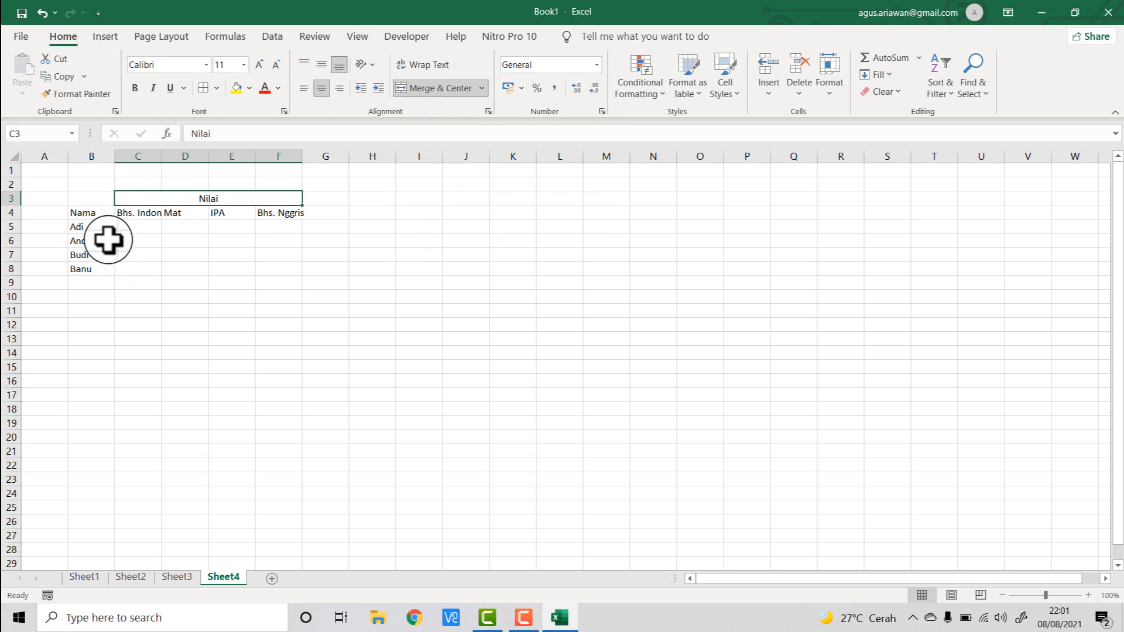
- Merge and center the Nama header across cells B3:B4
left_click(96, 198)
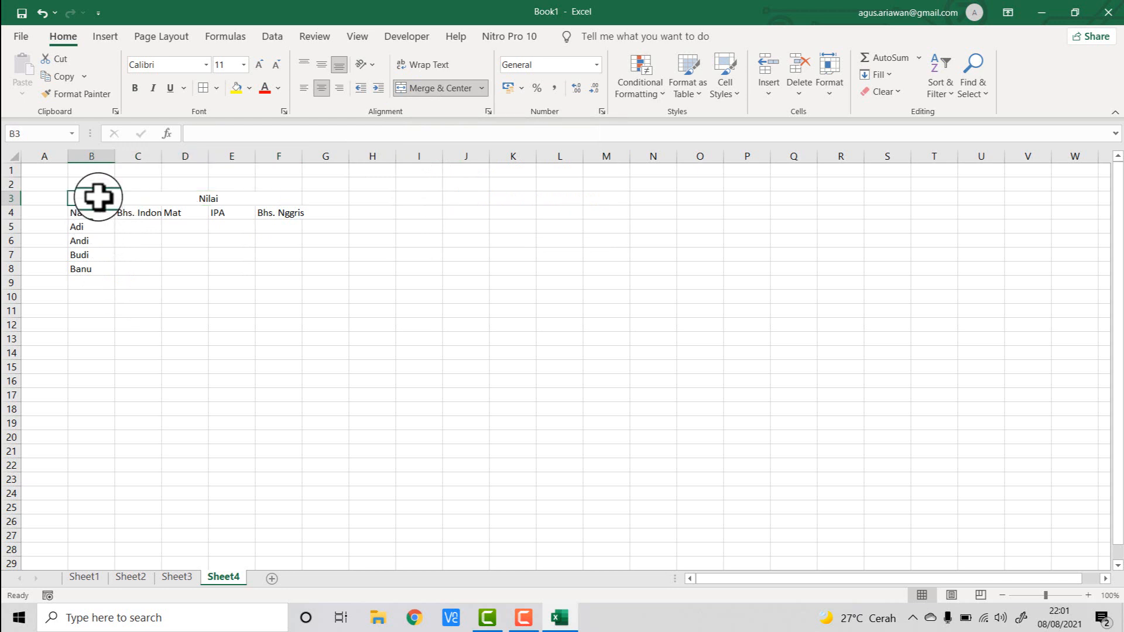
left_click_drag(97, 198, 96, 213)
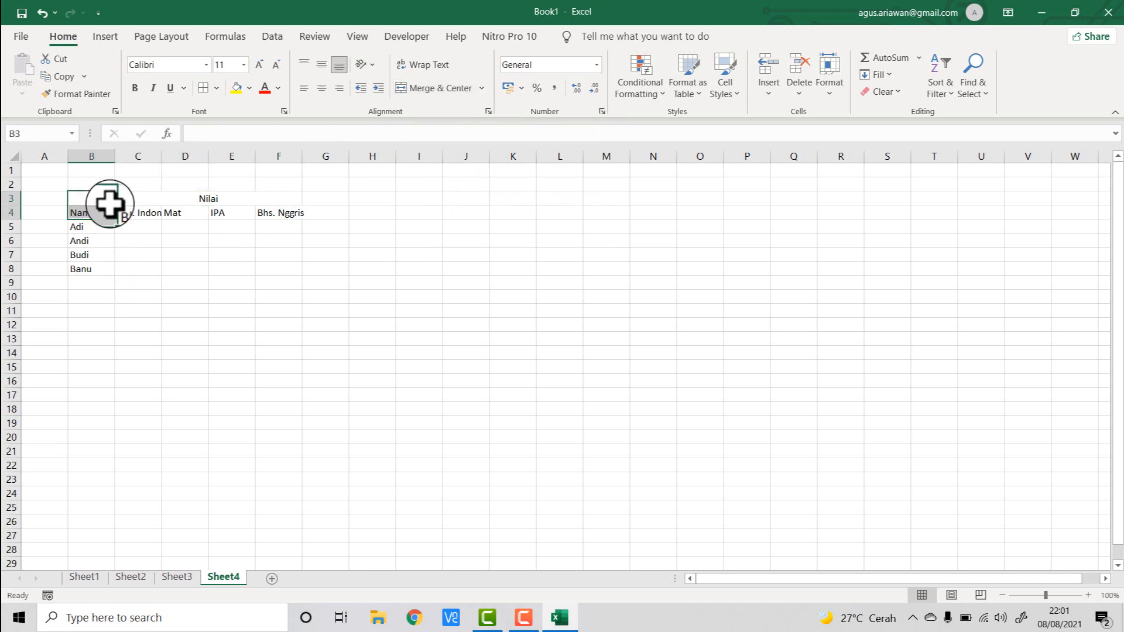
left_click(433, 91)
left_click(293, 307)
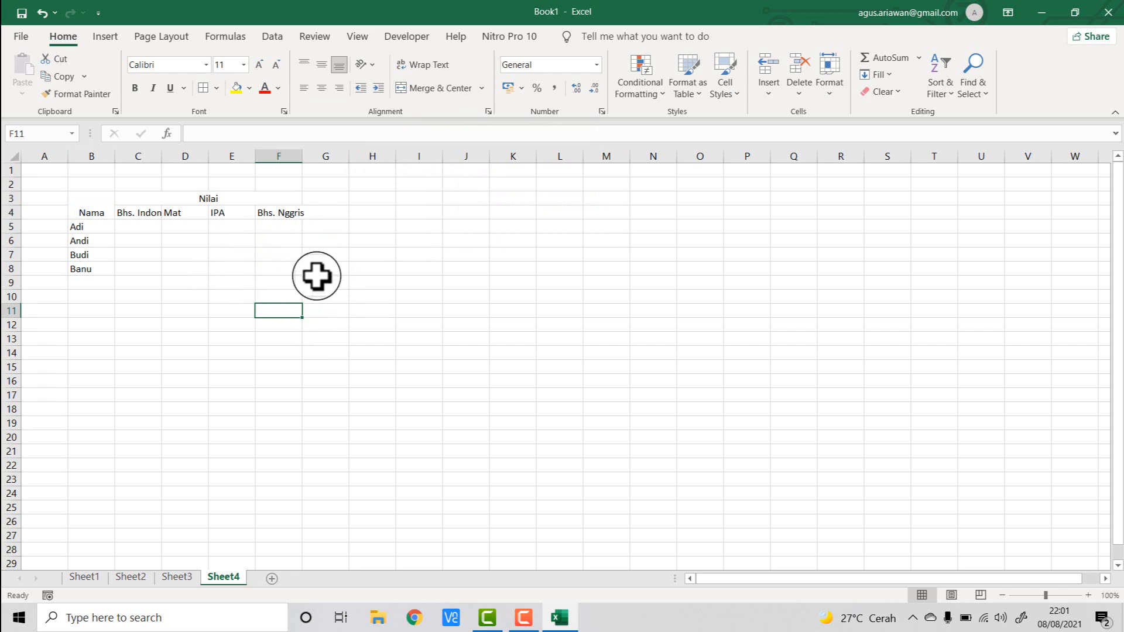
- Enter the Bhs. Indonesi scores 80, 85, 80 and 75 in cells C5 to C8
left_click(140, 227)
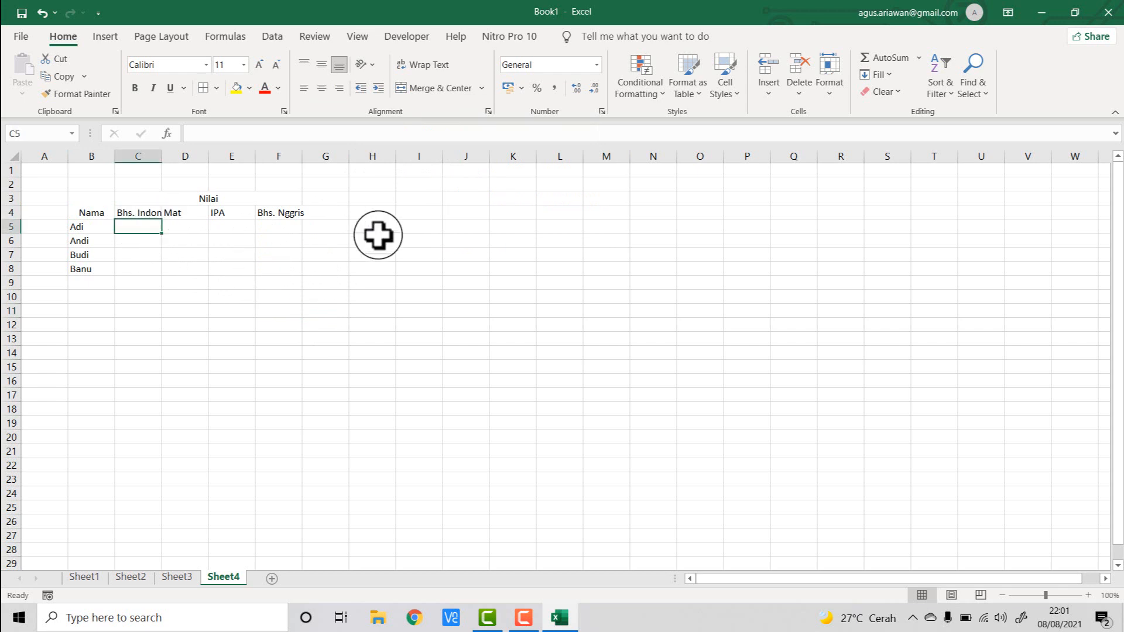
type("80")
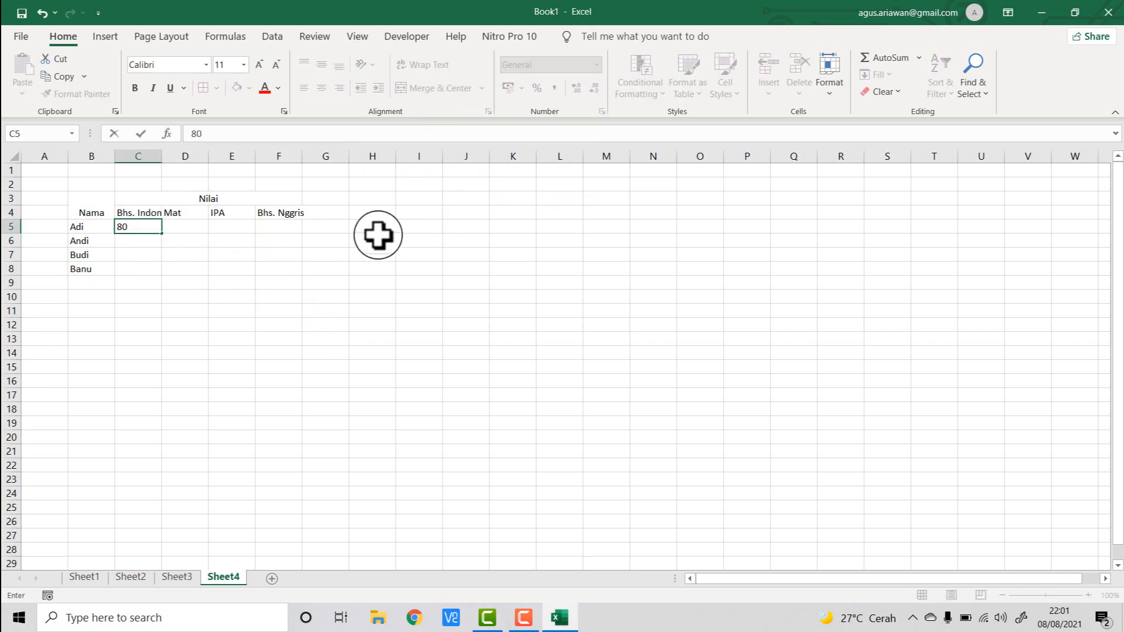
key("Return")
type("85")
key("Return")
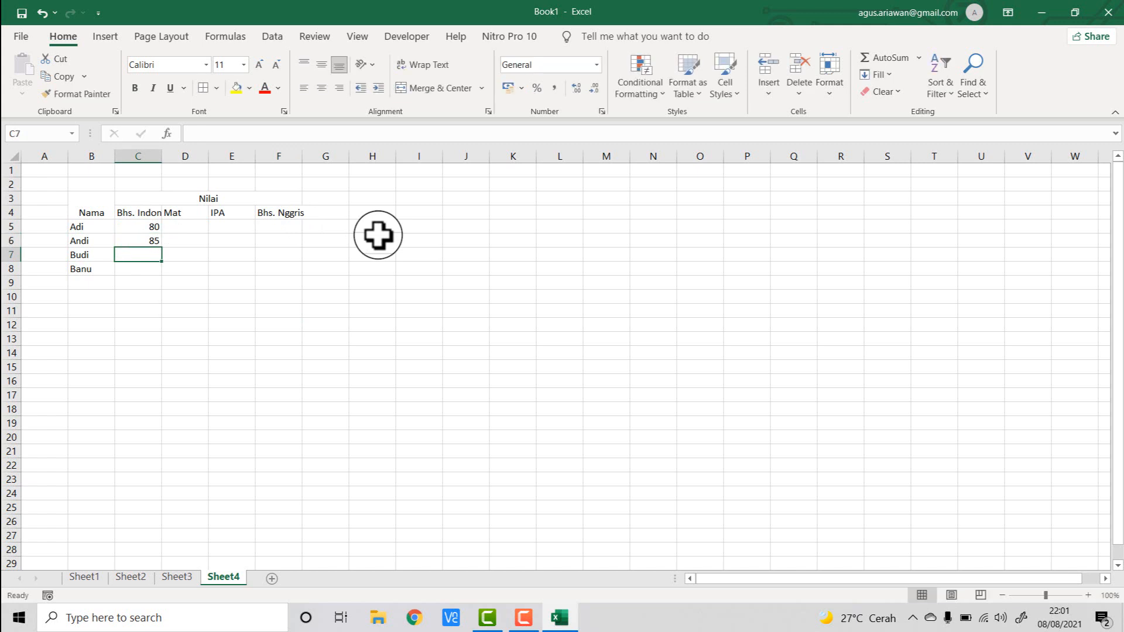
type("80")
key("Return")
type("75")
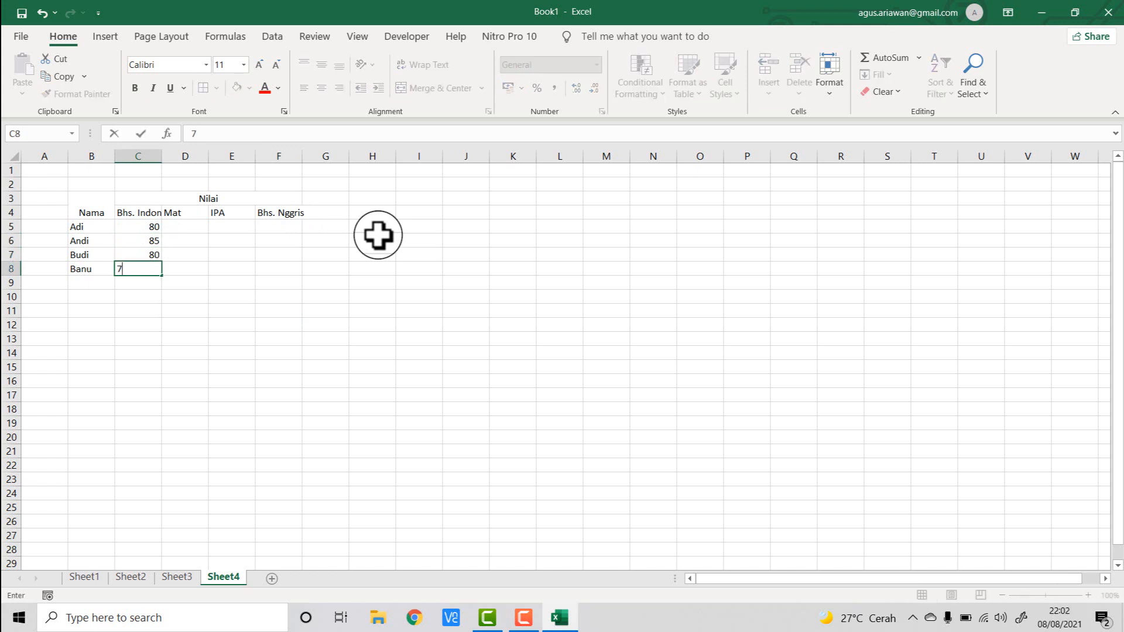
key("Return")
- Enter the Mat scores 70, 75, 80 and 75 in cells D5 to D8
left_click(196, 227)
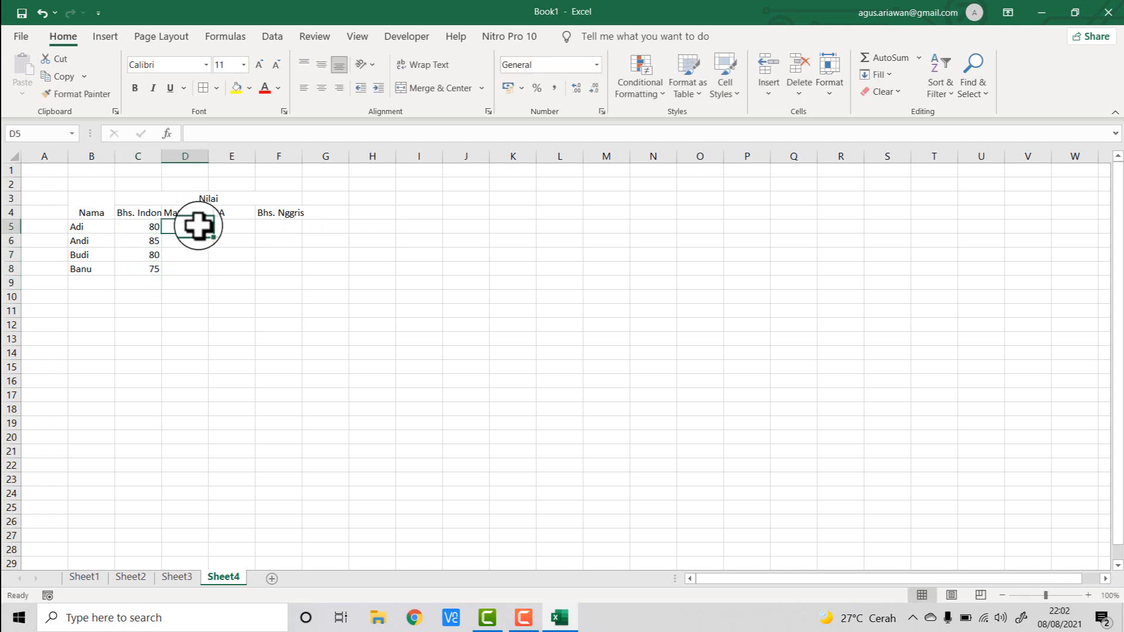
type("70")
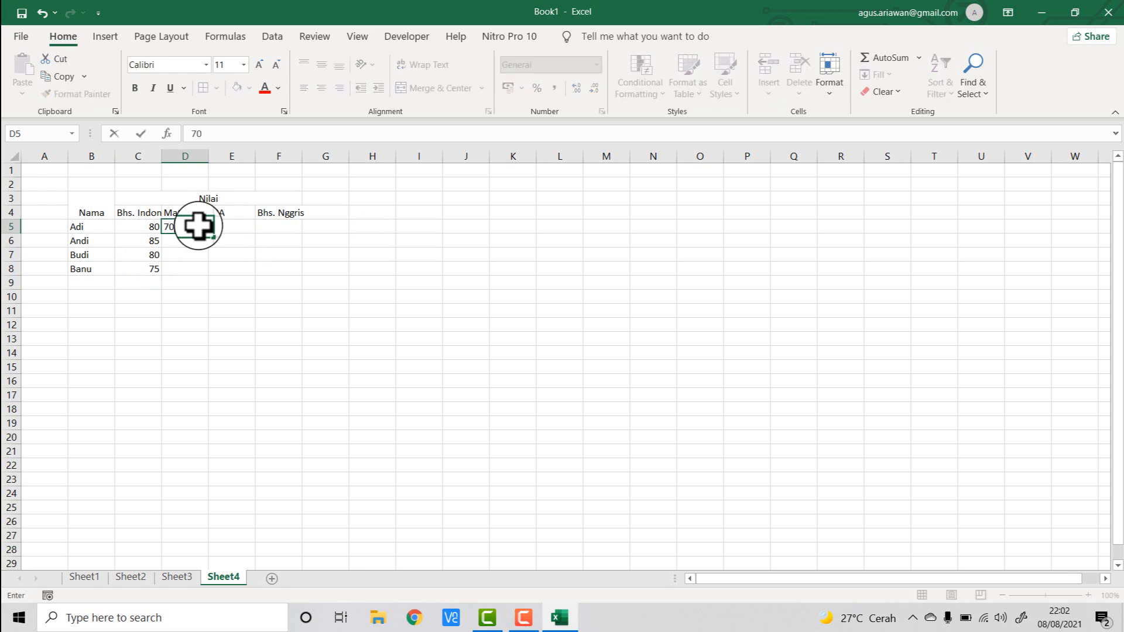
key("Return")
type("75")
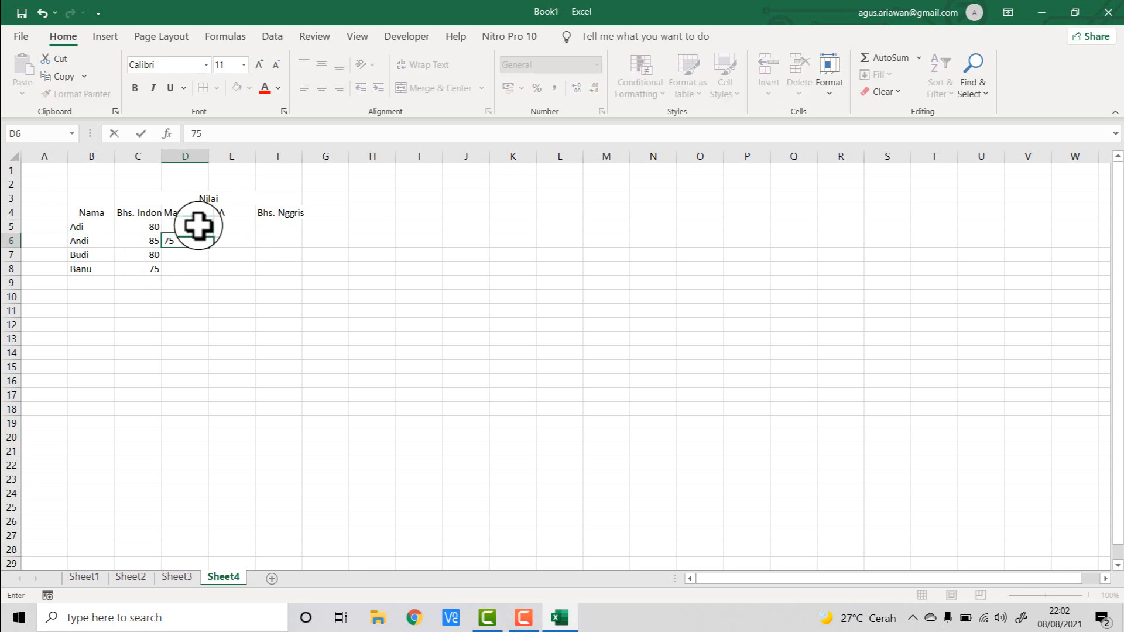
key("Return")
type("80")
key("Return")
type("7")
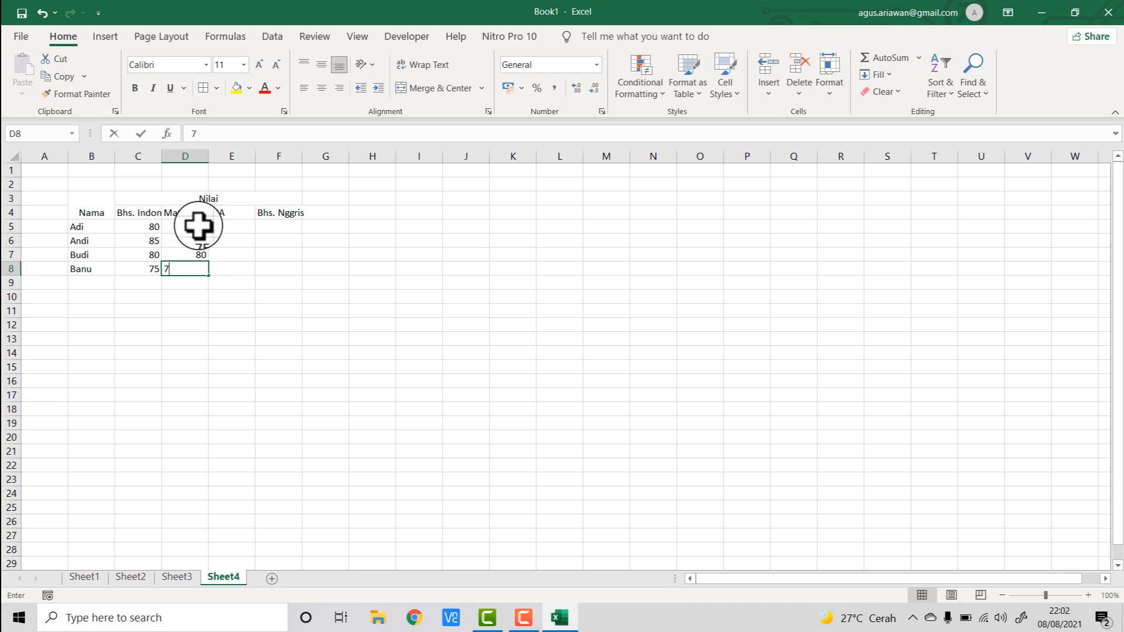
type("5")
key("Return")
type("75")
key("Return")
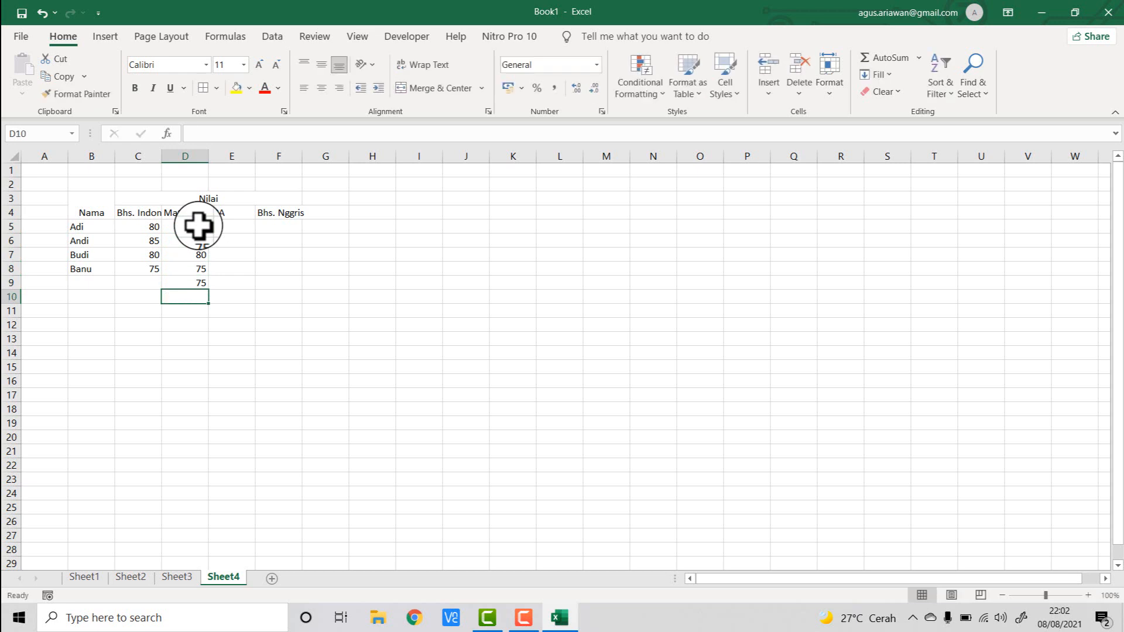
key("Up")
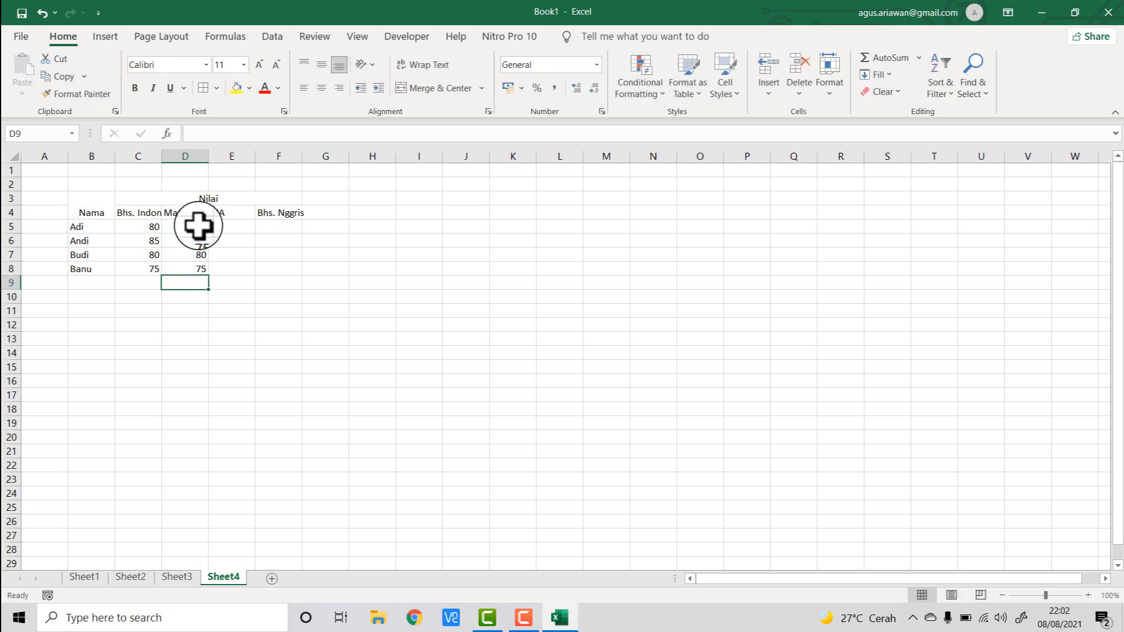
- Enter the IPA scores 80, 80, 70 and 75 in cells E5 to E8
left_click(237, 226)
type("80")
key("Return")
type("85")
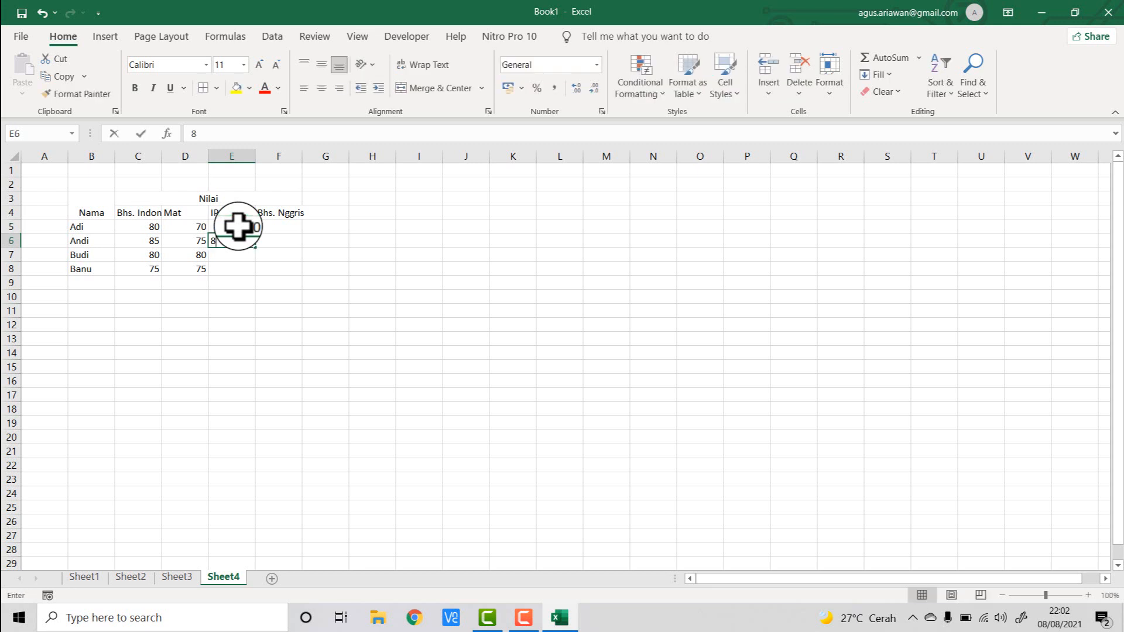
key("Return")
type("70")
key("Return")
type("75")
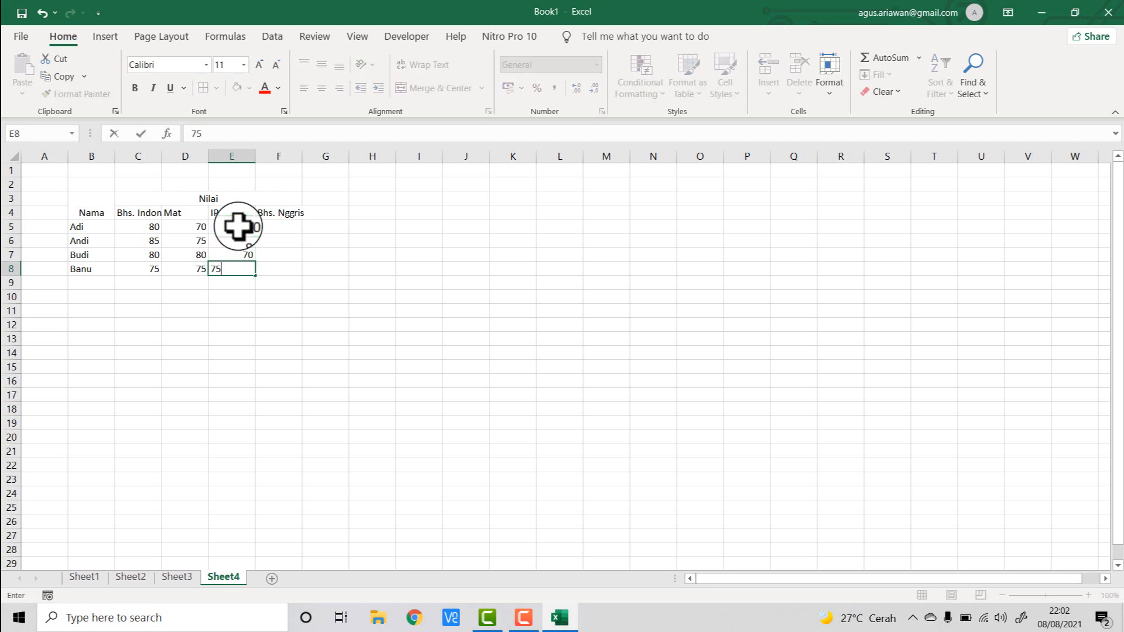
key("Return")
- Enter the Bhs. Nggris scores 80, 85, 80 and 80 in cells F5 to F8
left_click(283, 226)
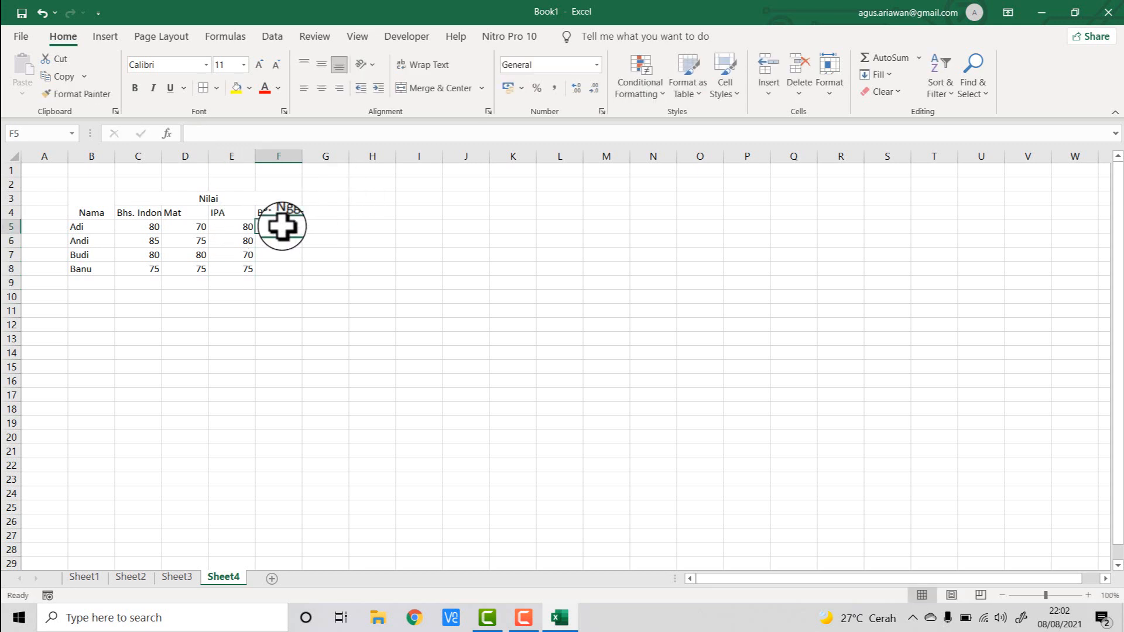
type("80")
key("Return")
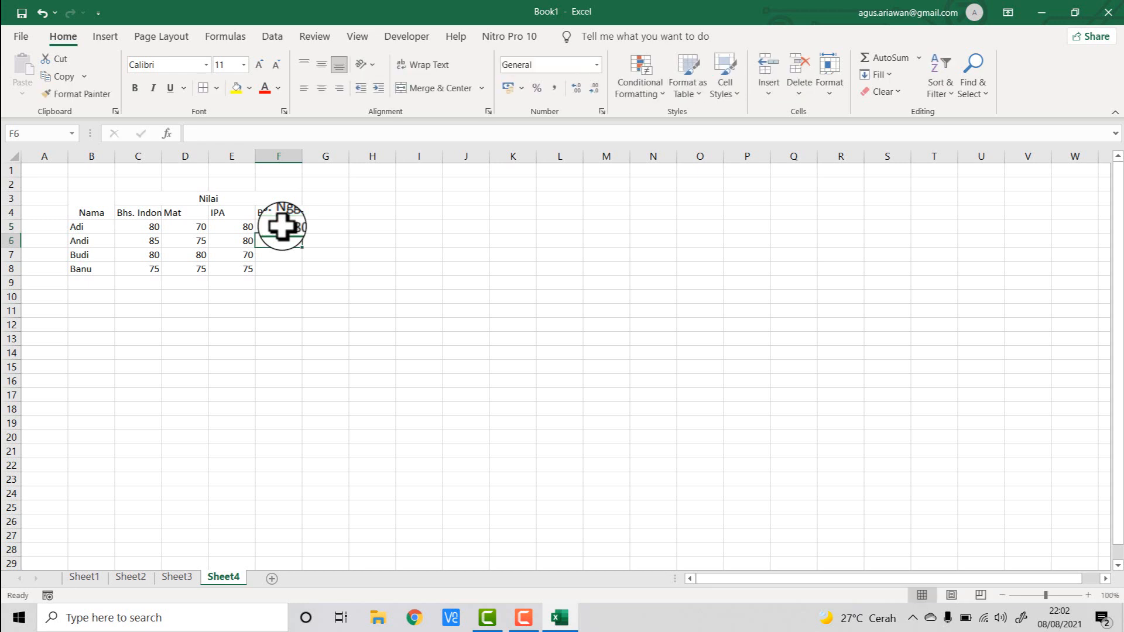
type("80")
key("Return")
type("80")
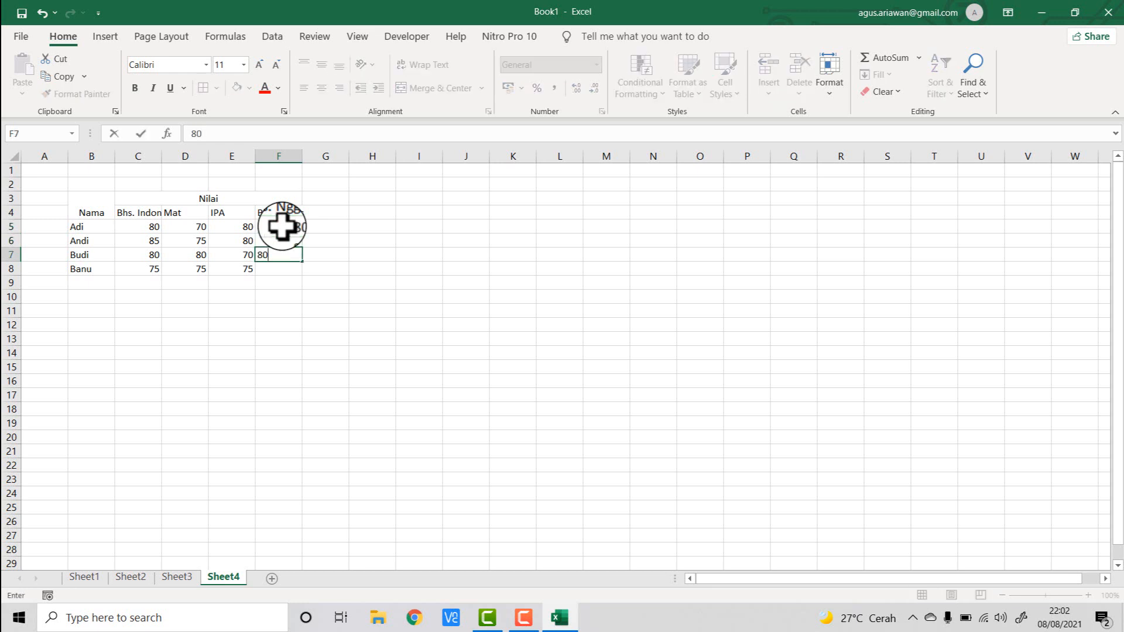
key("Return")
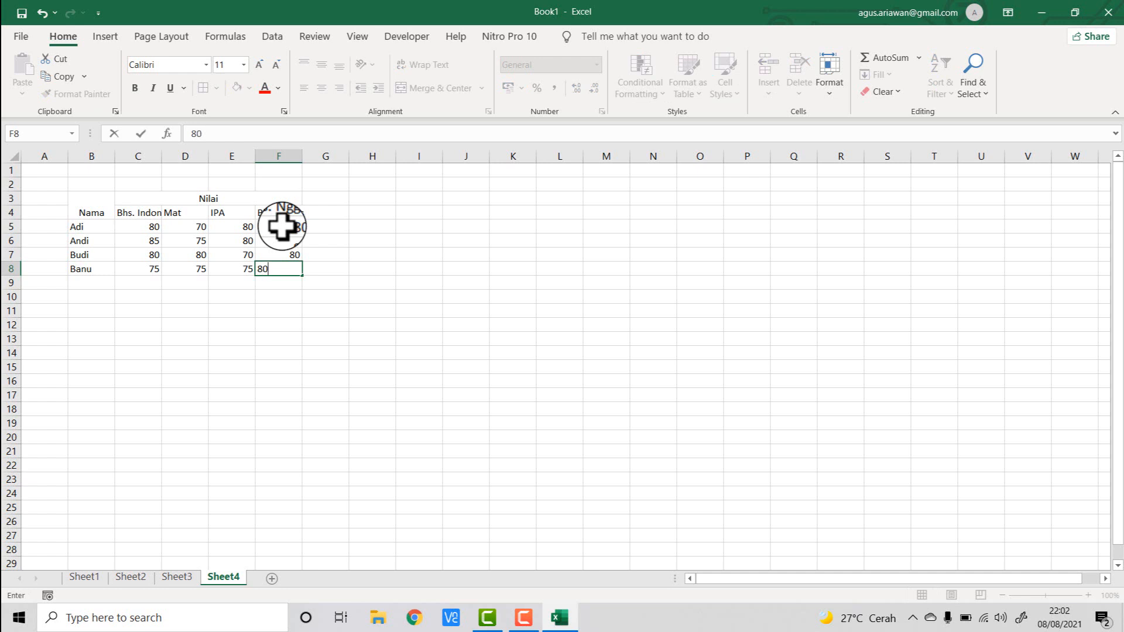
key("Return")
left_click(465, 339)
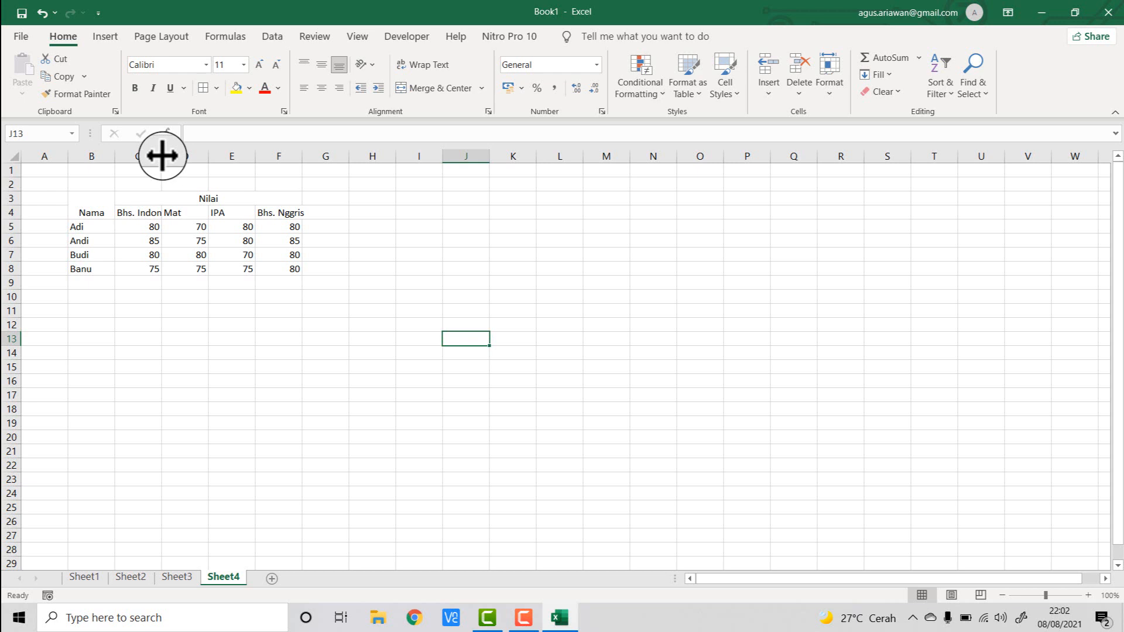
- Widen columns C through F so the subject names fit fully
left_click_drag(162, 156, 178, 156)
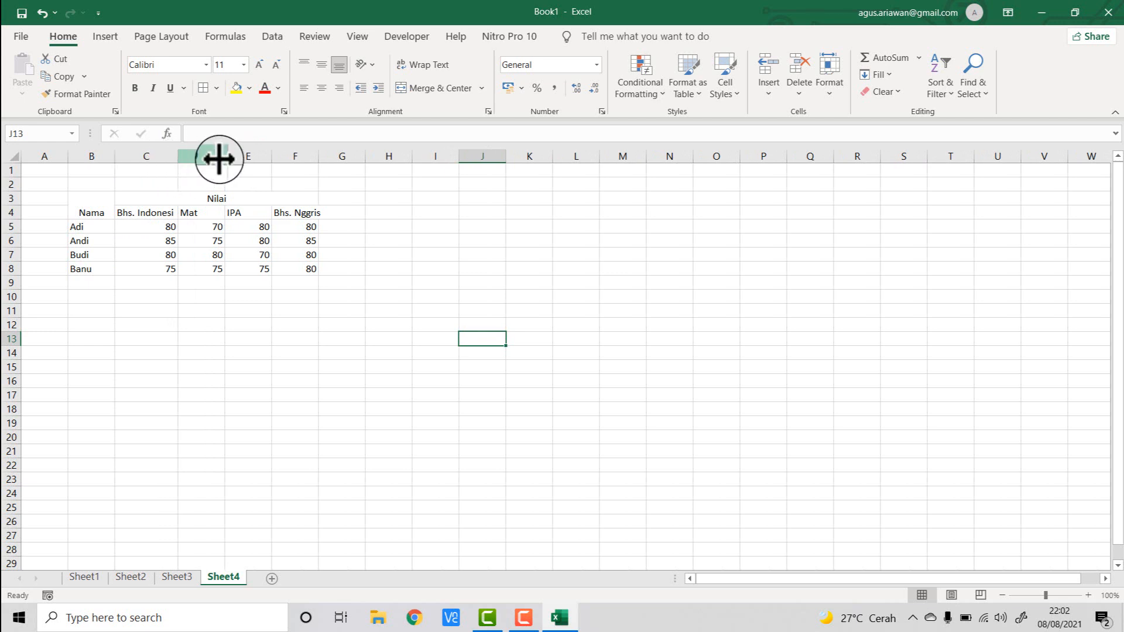
left_click_drag(222, 158, 350, 156)
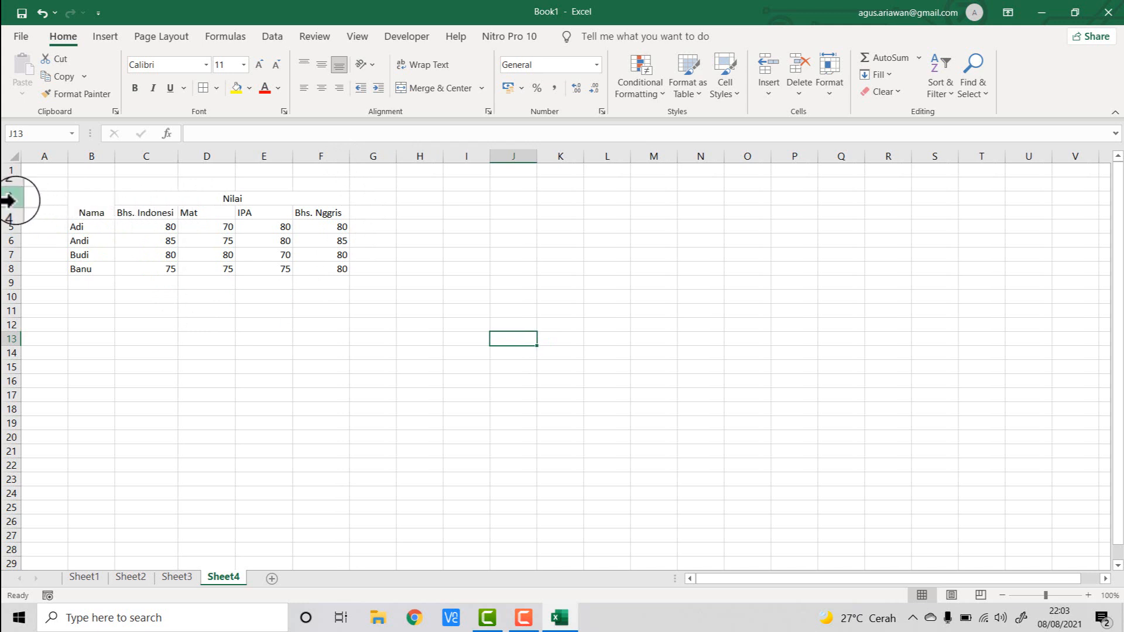
- Increase the height of rows 3 to 8 holding the table
left_click_drag(14, 205, 20, 319)
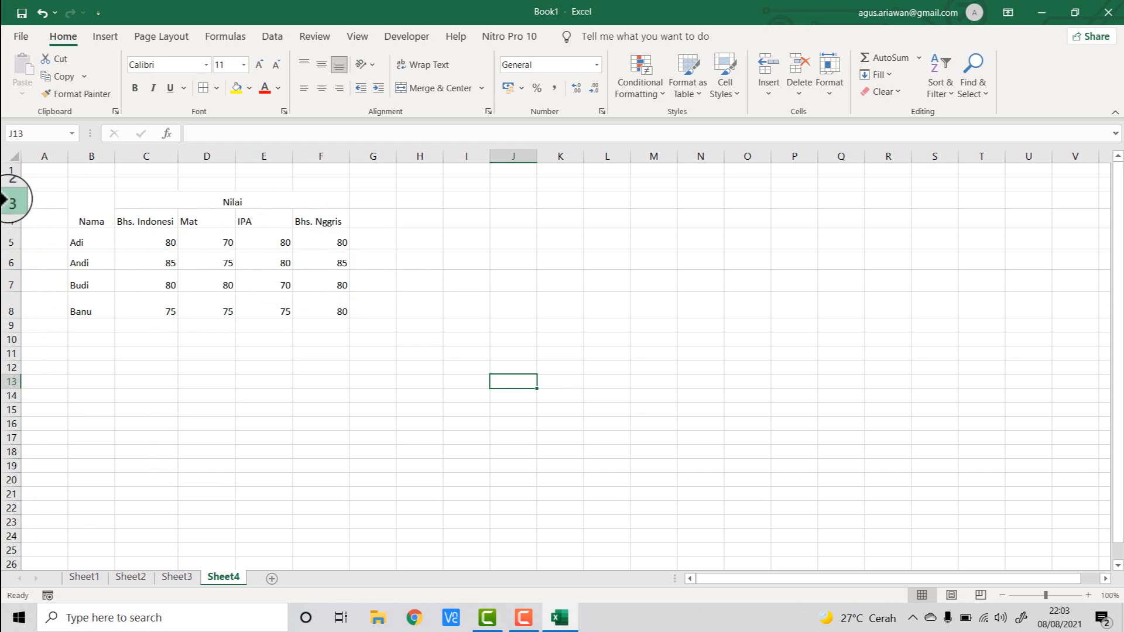
left_click_drag(12, 201, 31, 317)
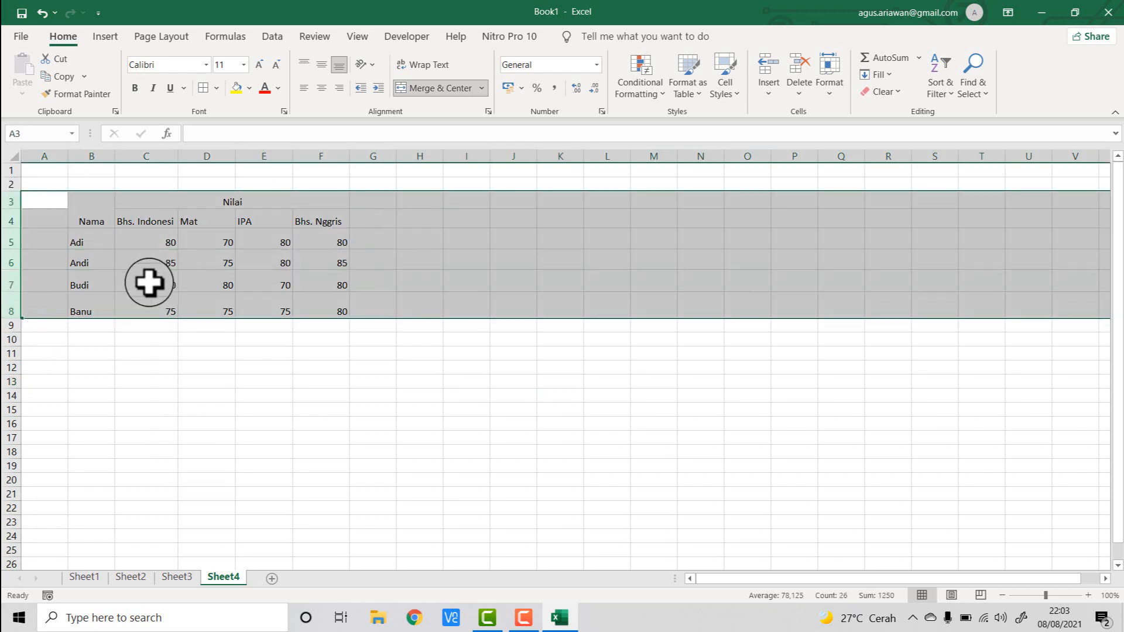
left_click_drag(19, 269, 19, 252)
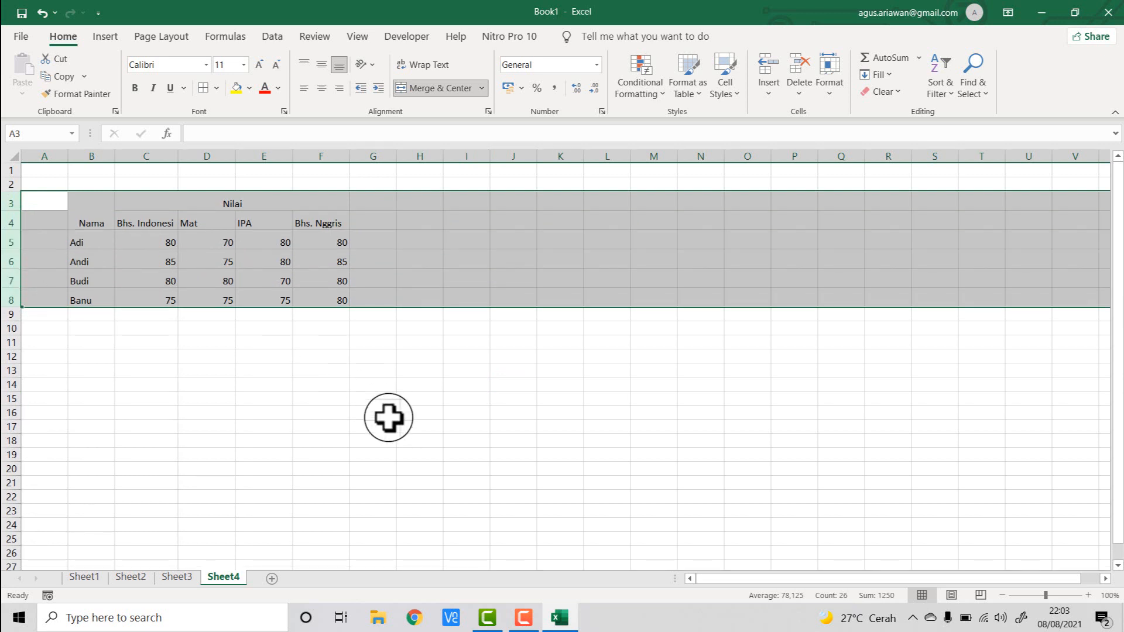
left_click(327, 412)
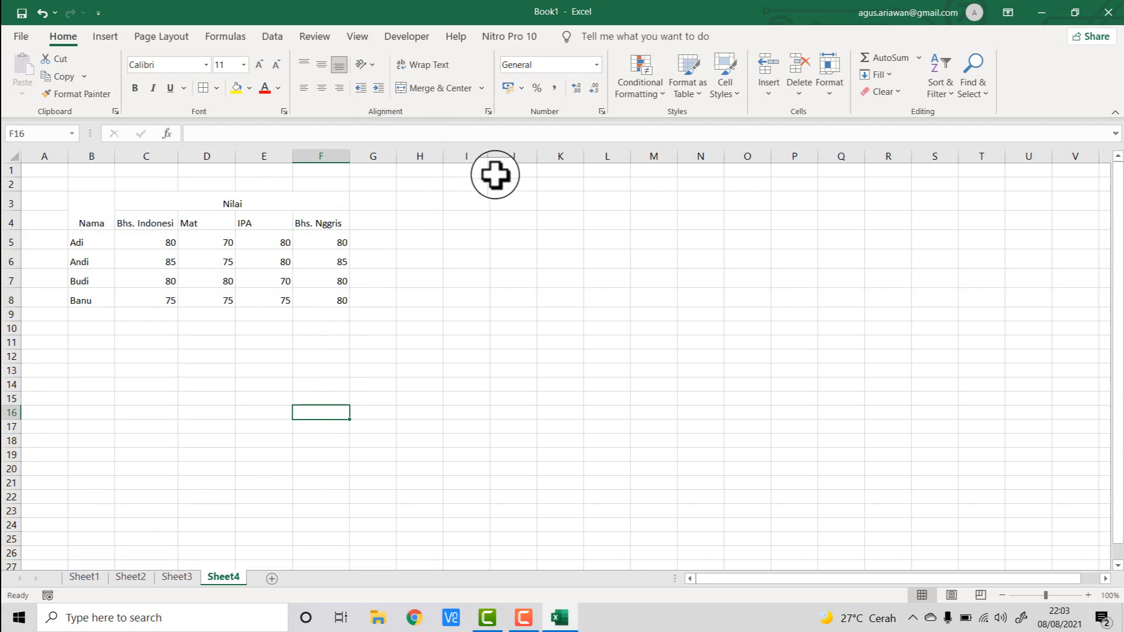
- Vertically center the header cells B3:F4, including the merged Nama and Nilai headers
left_click(93, 202)
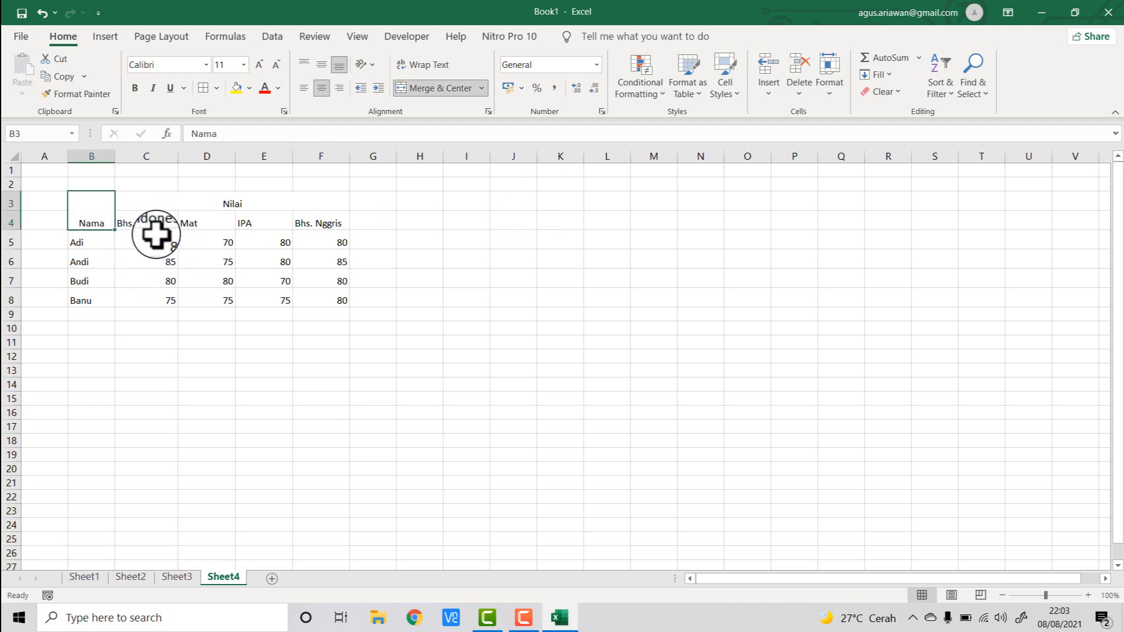
mouse_move(100, 208)
left_mouse_down()
mouse_move(176, 195)
mouse_move(258, 205)
left_mouse_up()
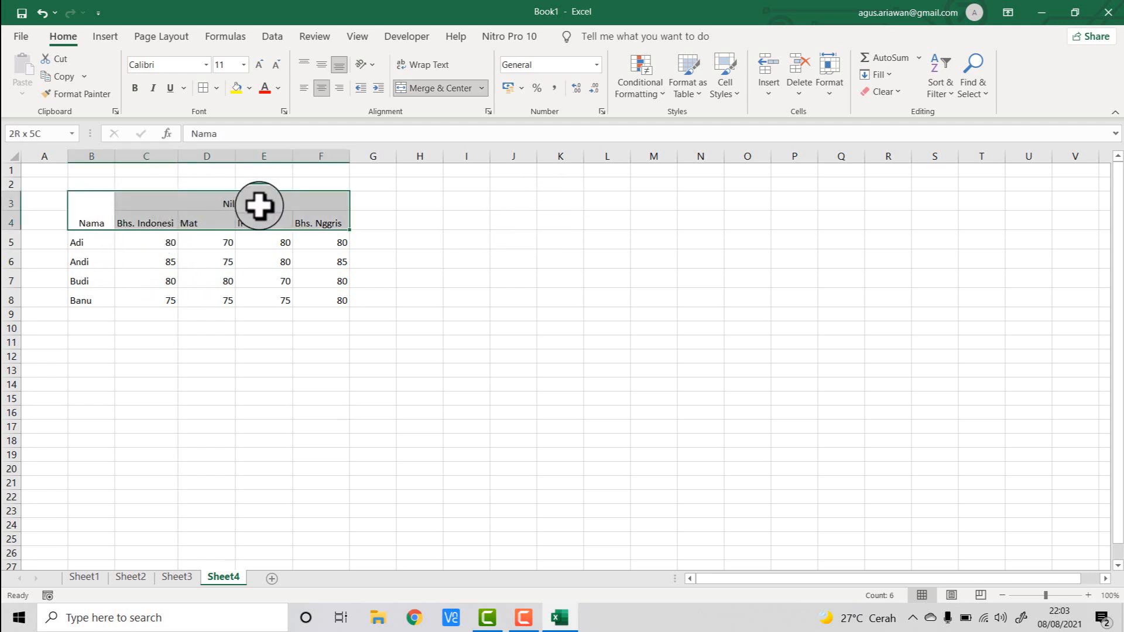
left_click(321, 64)
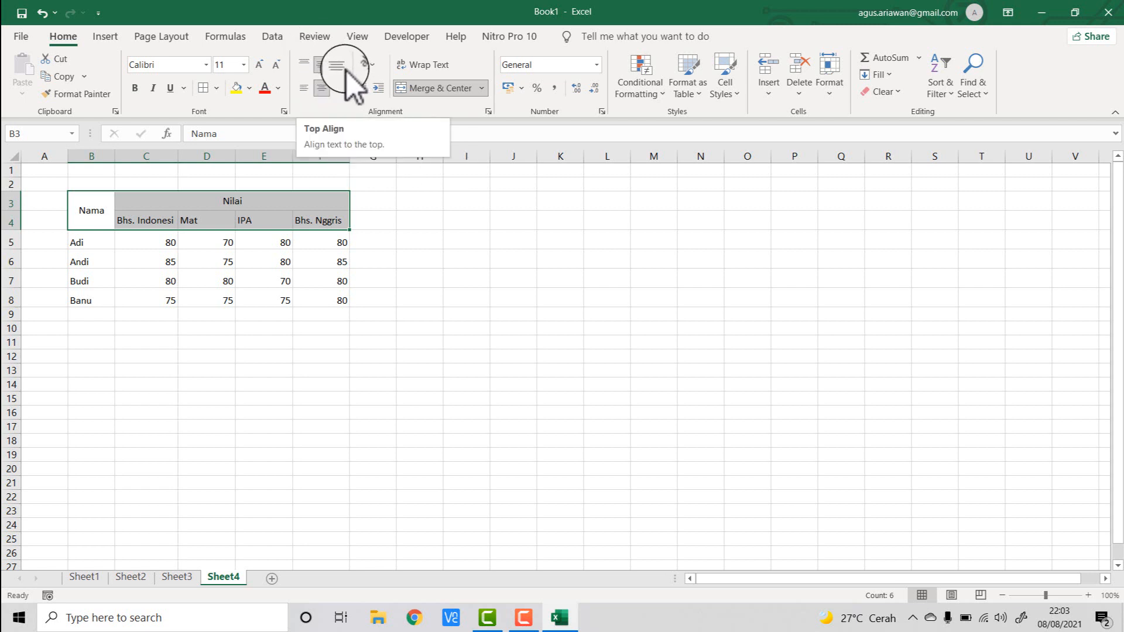
left_click(417, 295)
- Center the scores in C5:F8 both horizontally and vertically
left_click(157, 244)
left_click_drag(204, 246, 306, 299)
left_click(321, 87)
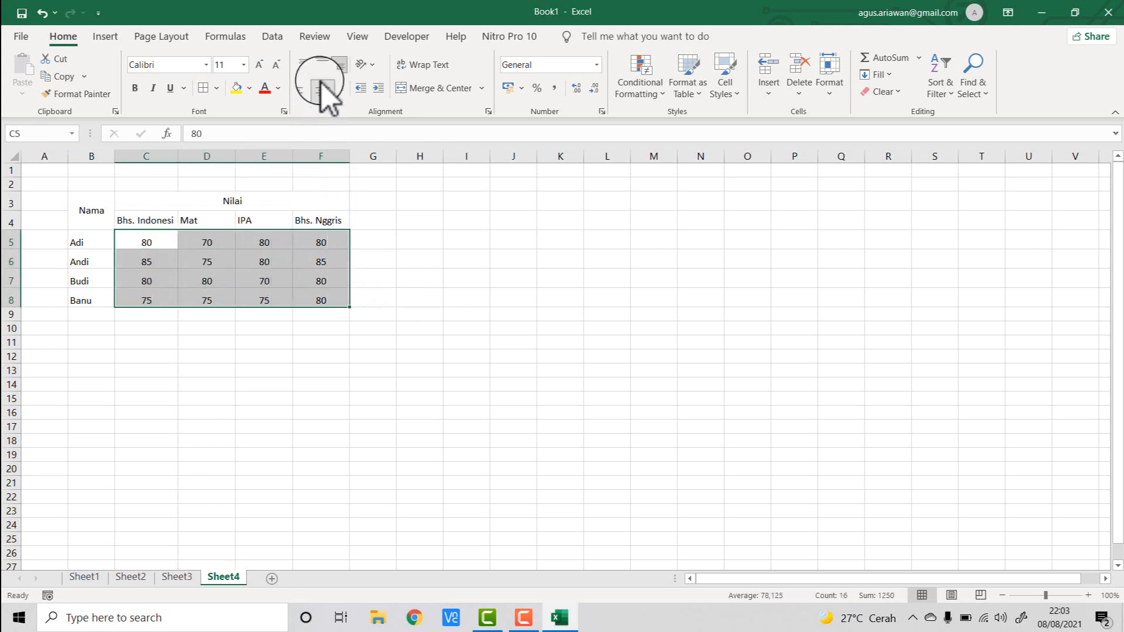
left_click(321, 64)
left_click(440, 275)
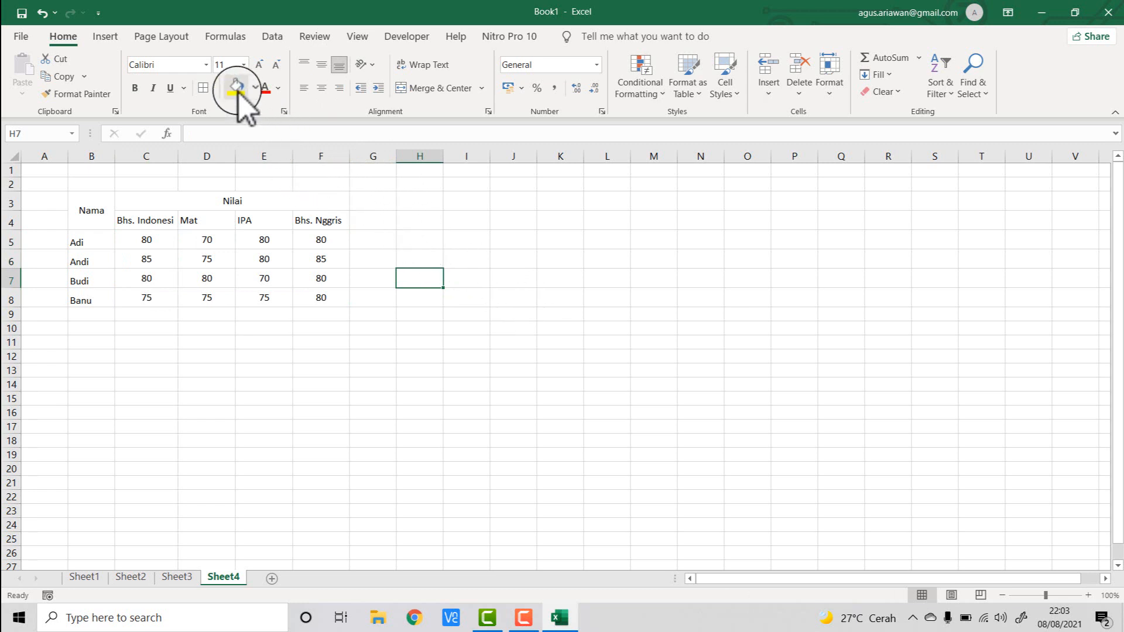
- Fill the header range B3:F4 with a light grey theme colour
left_click(486, 199)
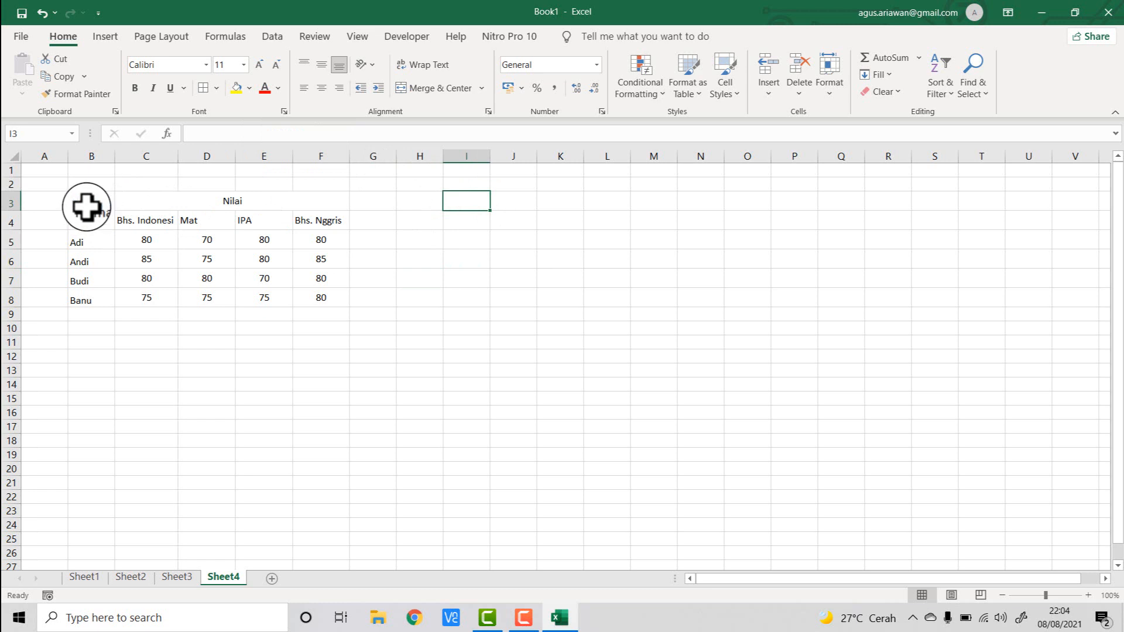
left_click_drag(86, 207, 263, 208)
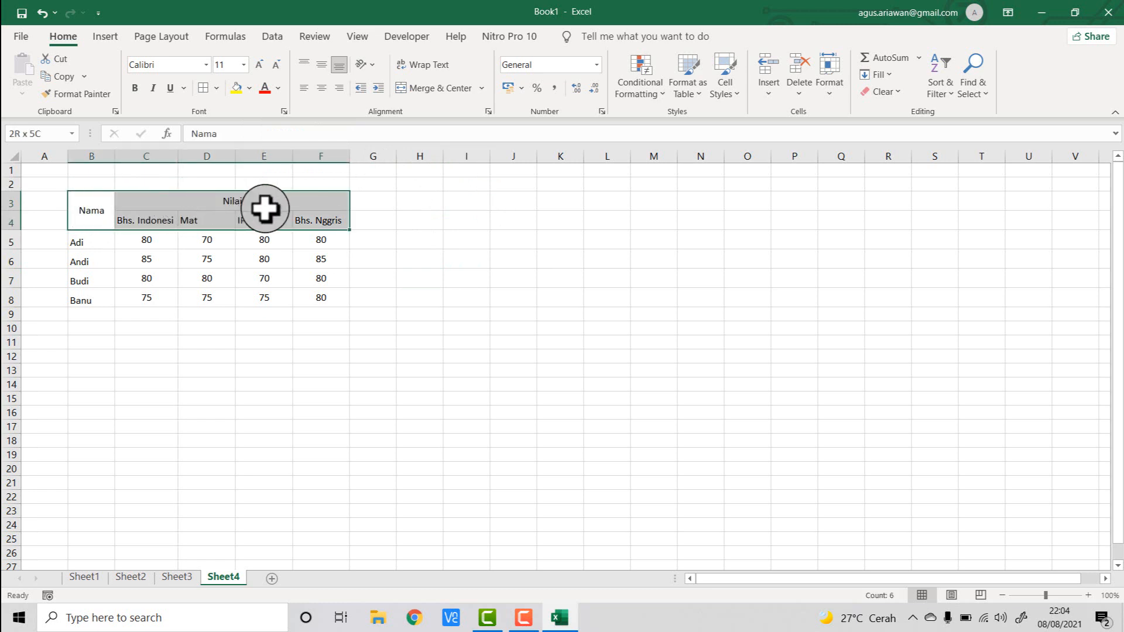
left_click(249, 88)
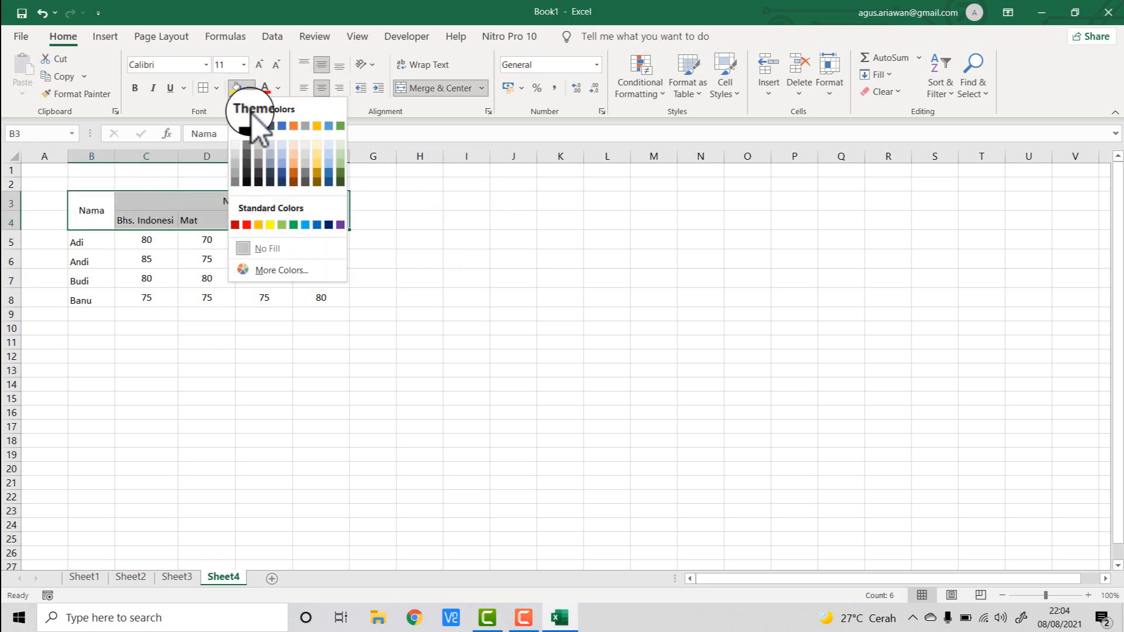
left_click(237, 153)
left_click(464, 278)
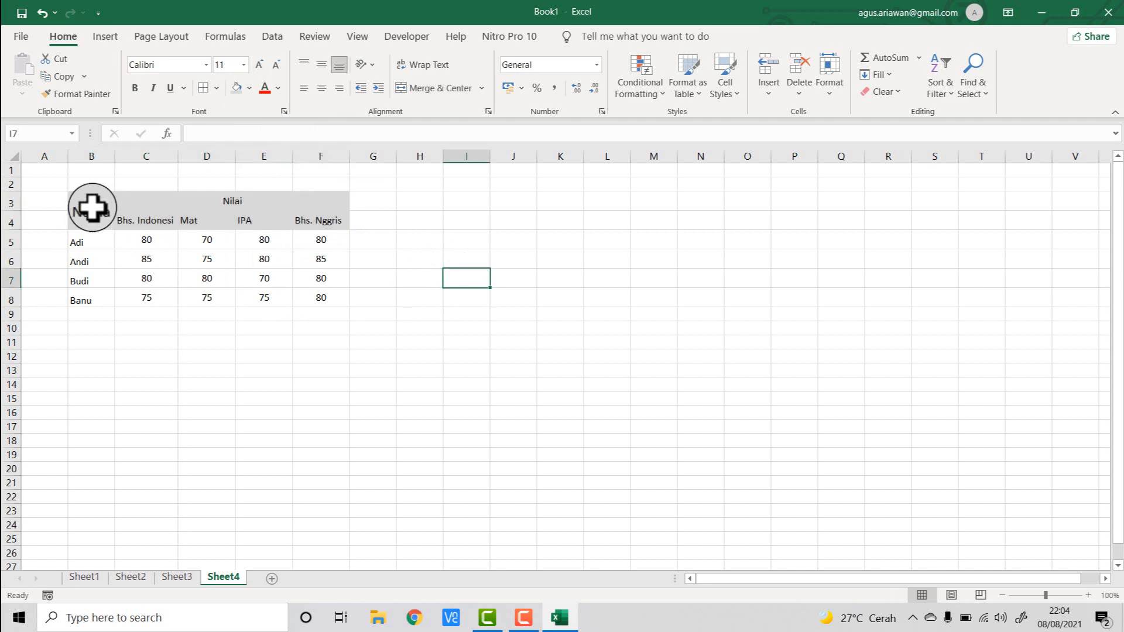
- Apply all borders to the whole score table B3:F8
left_click_drag(91, 206, 253, 298)
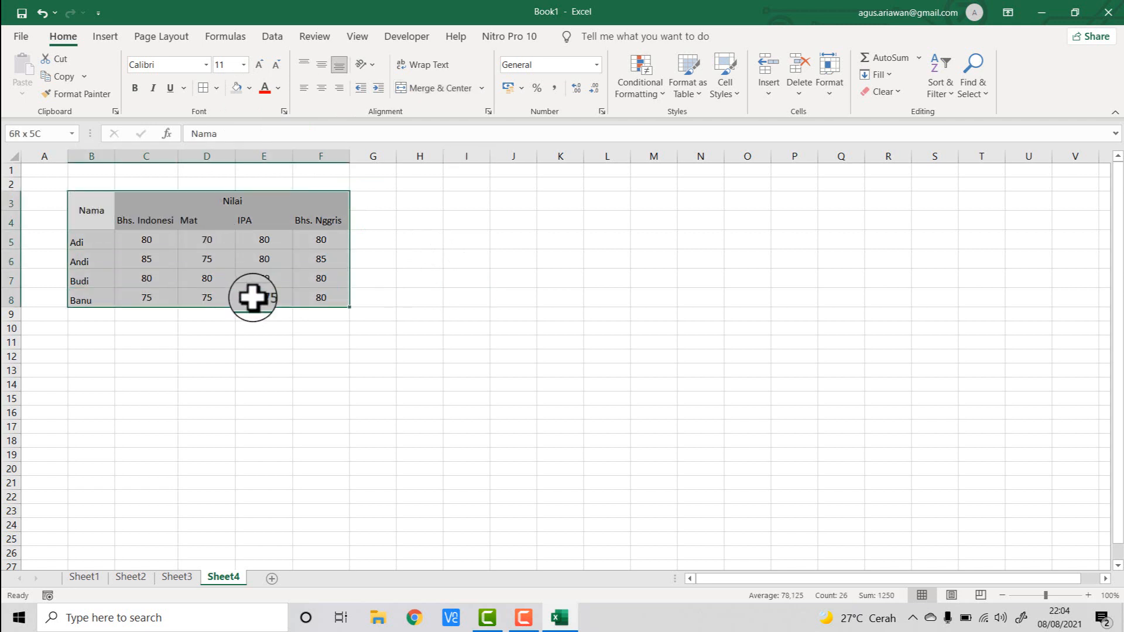
left_click(218, 89)
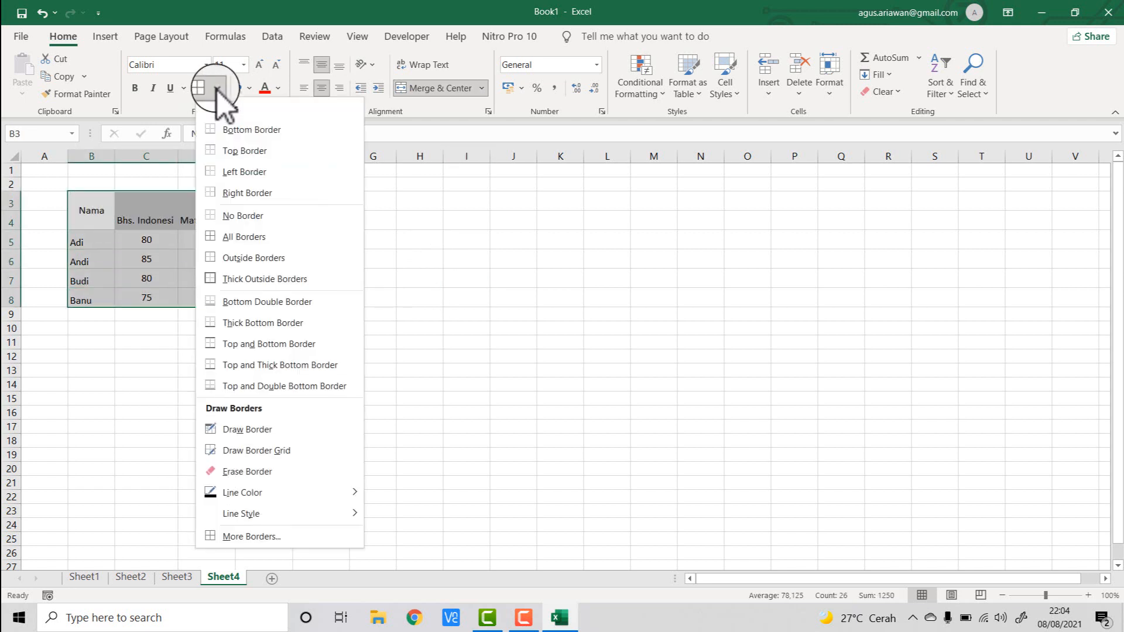
left_click(261, 237)
left_click(449, 273)
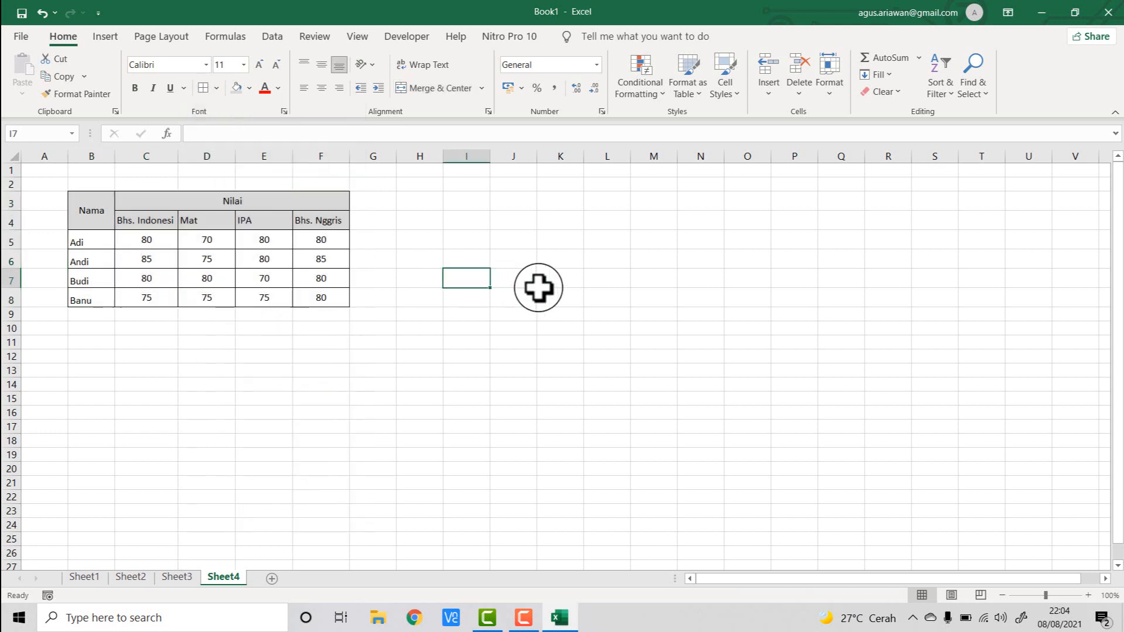
- Center the subject headers in C4:F4 horizontally
left_click_drag(156, 220, 308, 219)
left_click(321, 87)
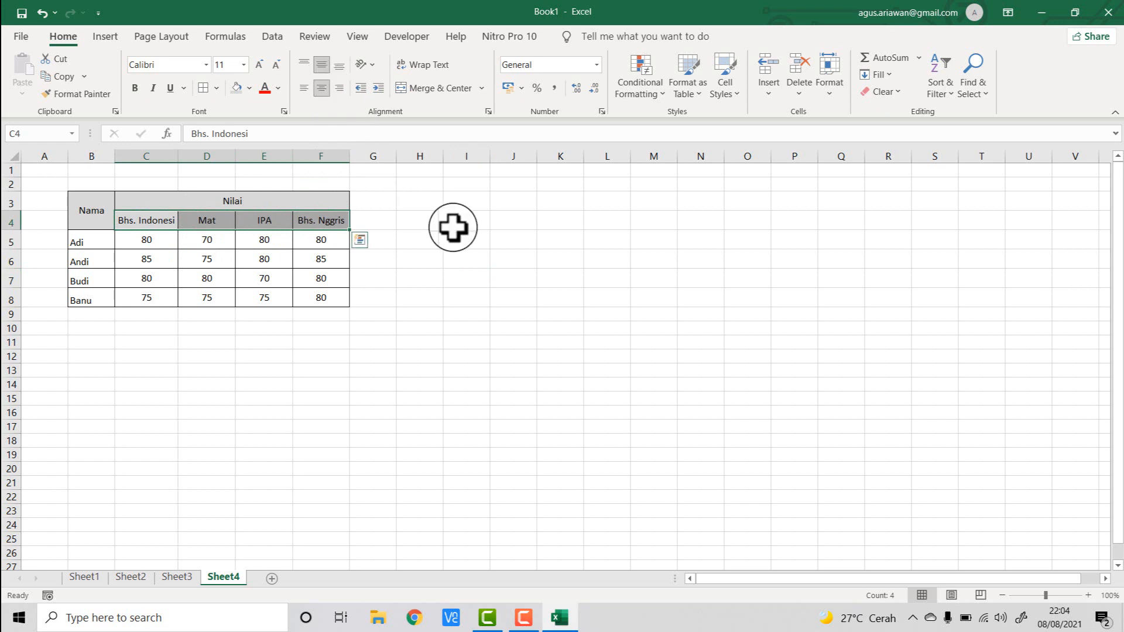
left_click(457, 226)
left_click(494, 329)
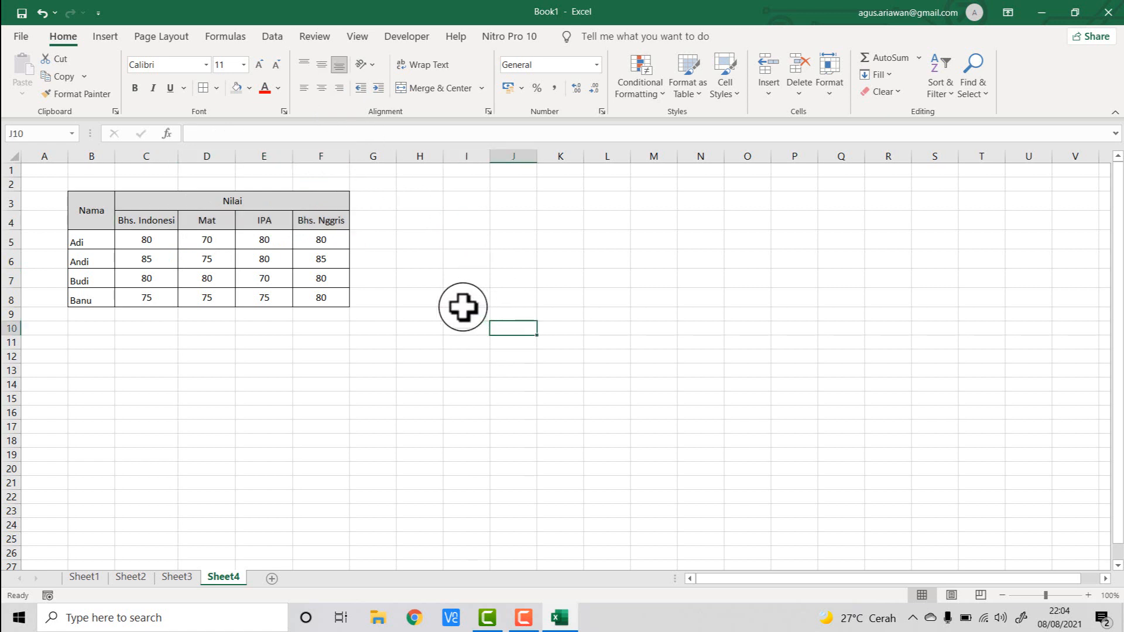
left_click(472, 238)
left_click(774, 240)
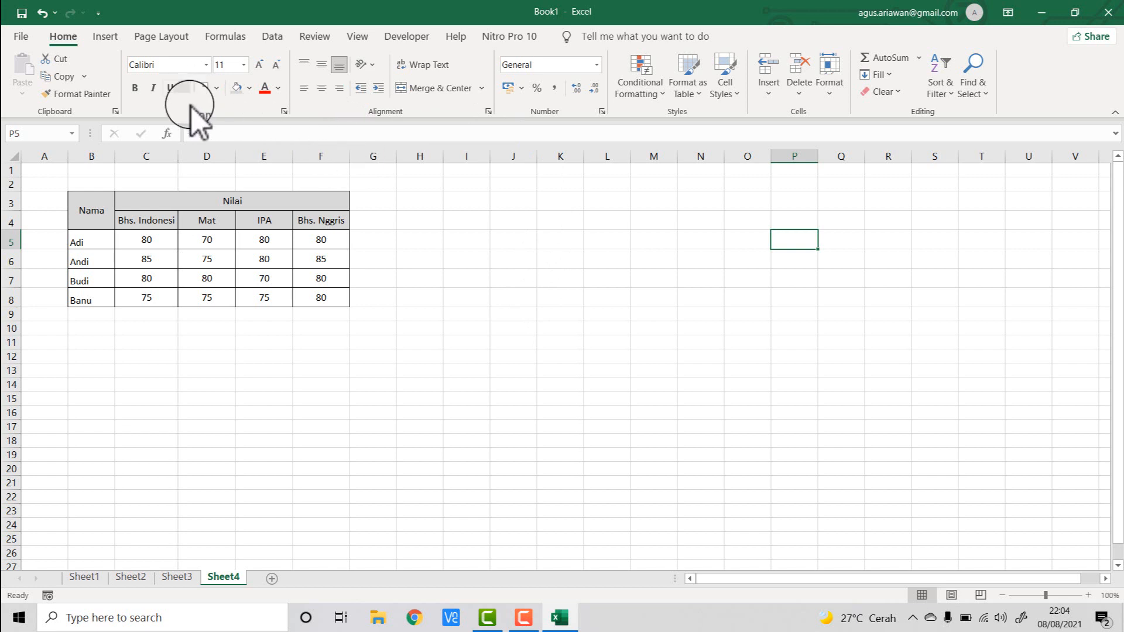
left_click(462, 280)
- Insert a 2-D clustered column chart from the score table B3:F8
left_click_drag(86, 206, 318, 306)
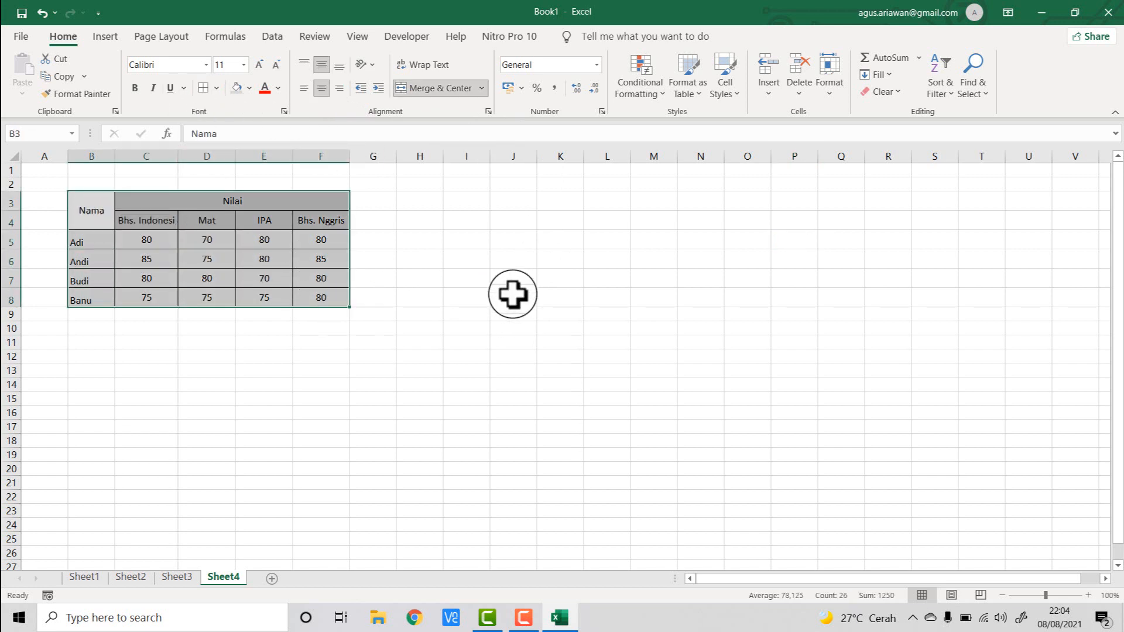
left_click(102, 38)
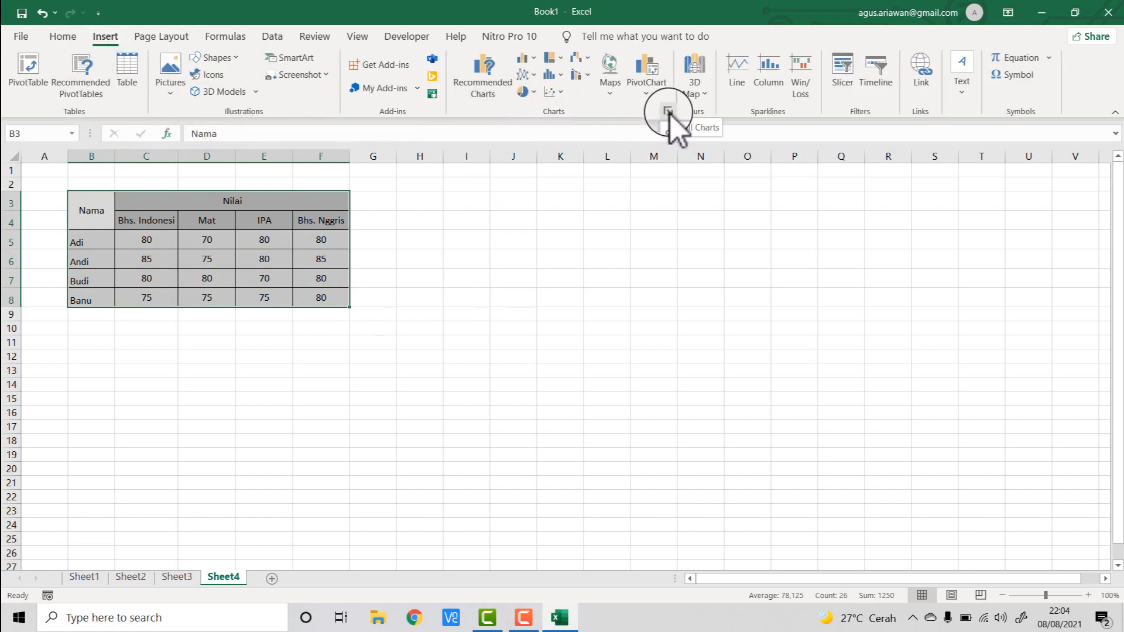
left_click(535, 60)
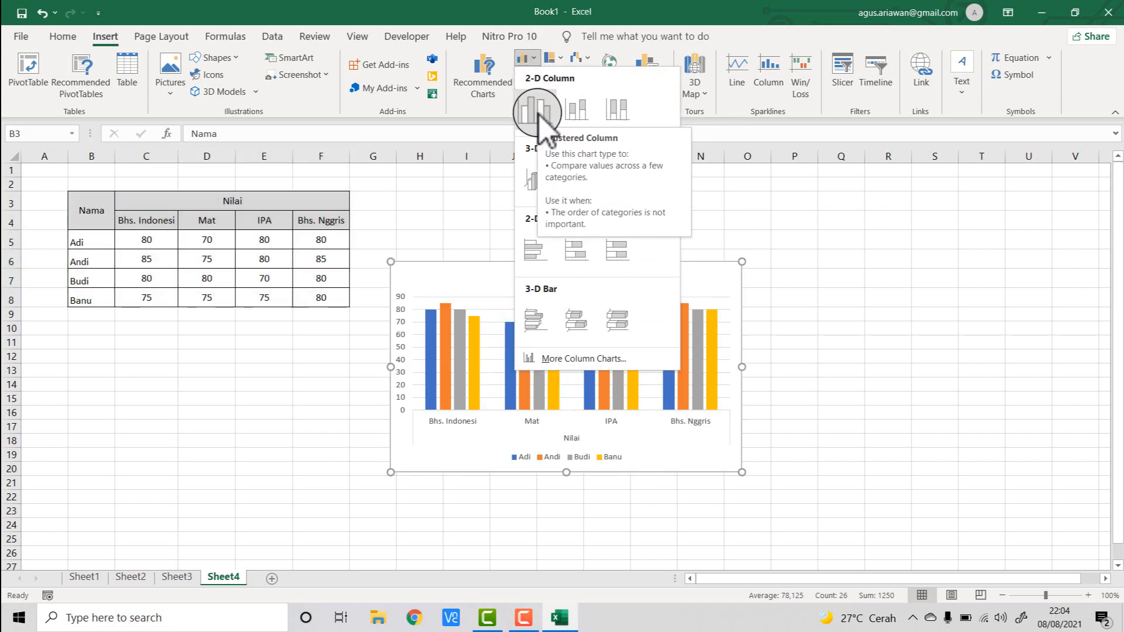
left_click(538, 112)
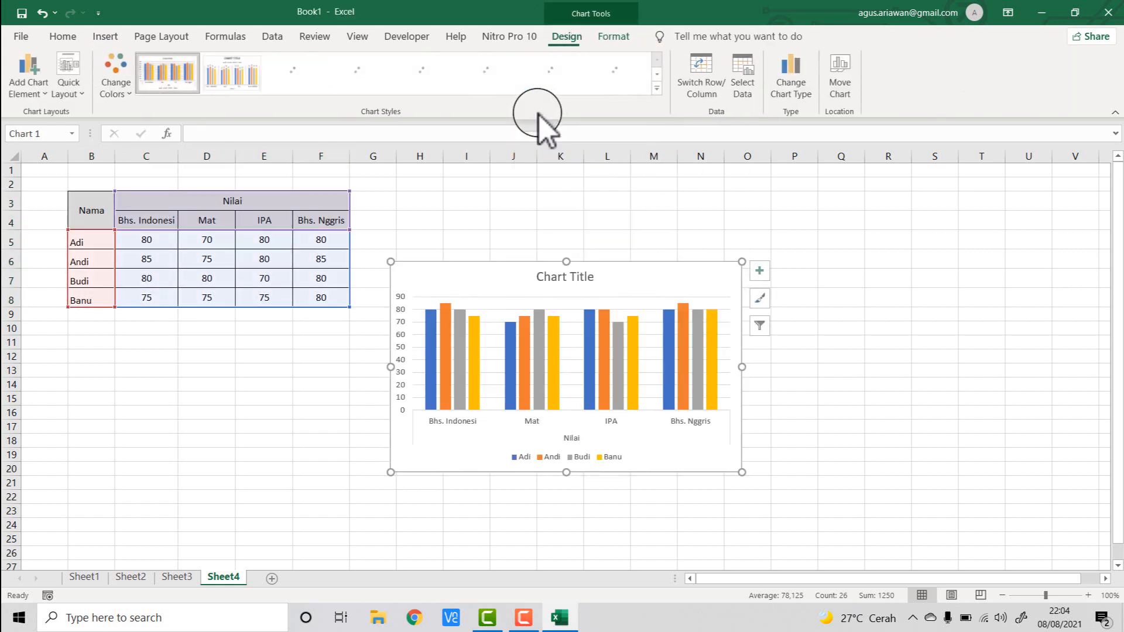
- Move the chart beside the table and enlarge it to span about columns G to Q, rows 3 to 17
left_click_drag(617, 275, 613, 198)
left_click_drag(736, 396, 859, 426)
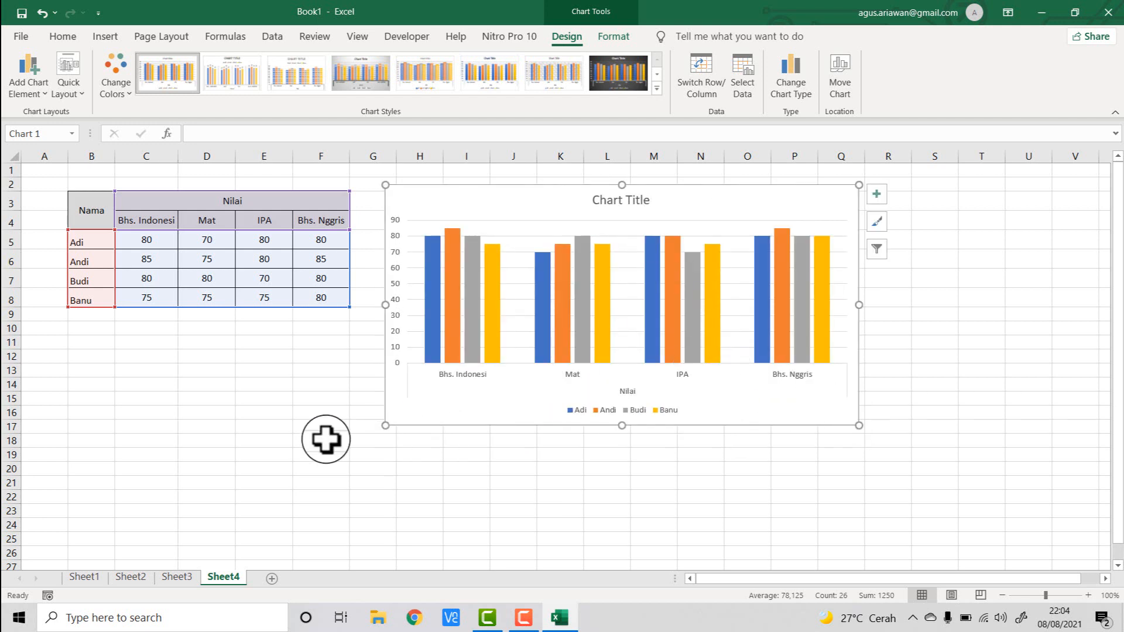
left_click(287, 443)
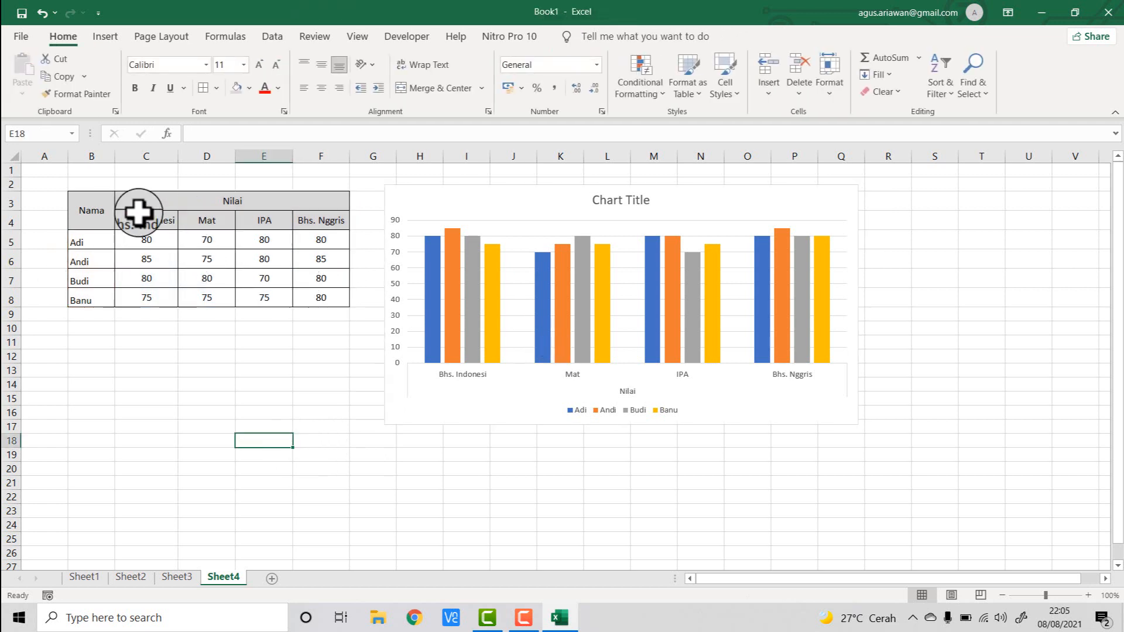
left_click(732, 390)
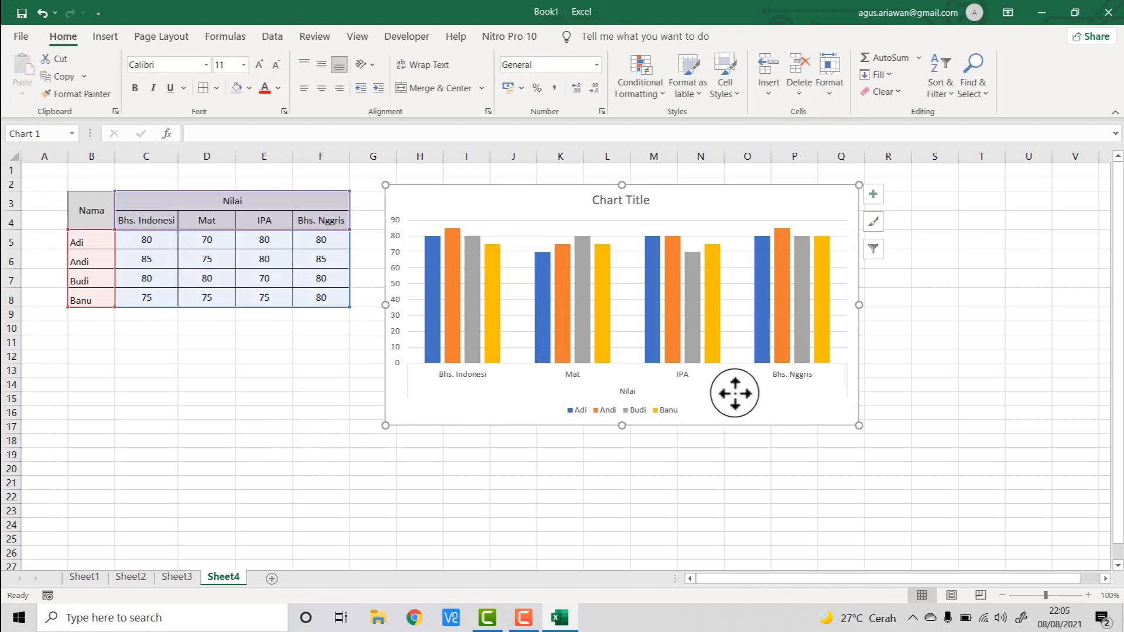
left_click(316, 451)
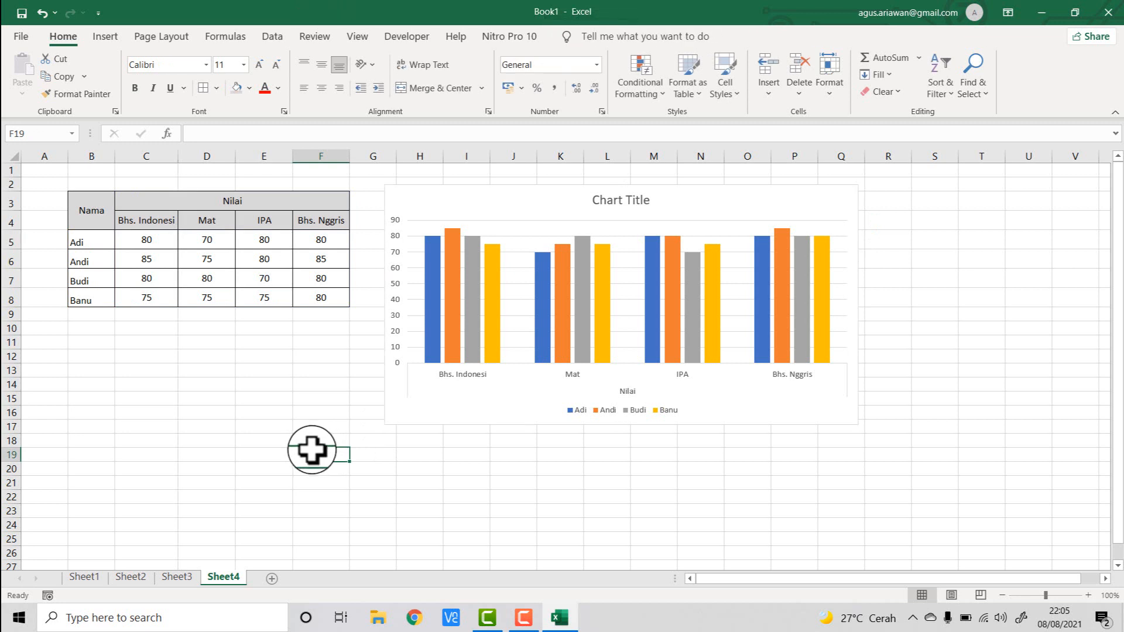